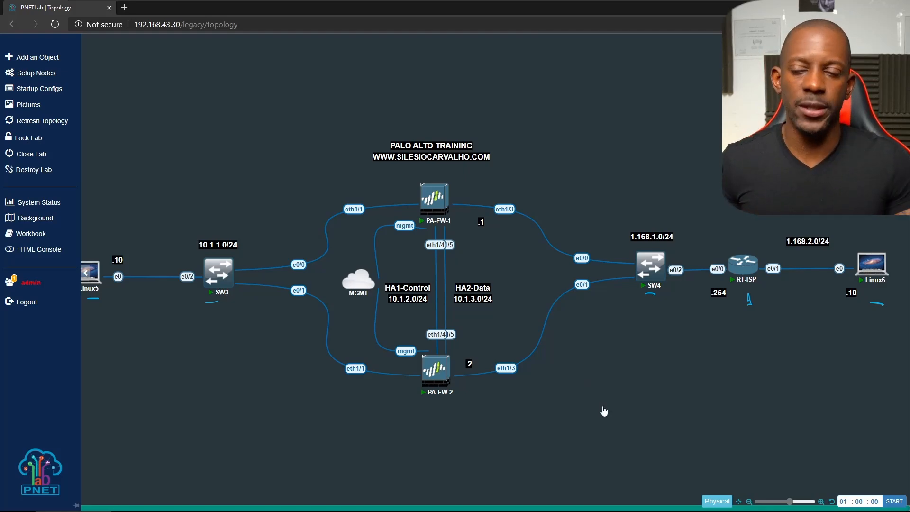
# - Launch PA-FW-1's QEMU console and log in as admin
pyautogui.click(434, 196)
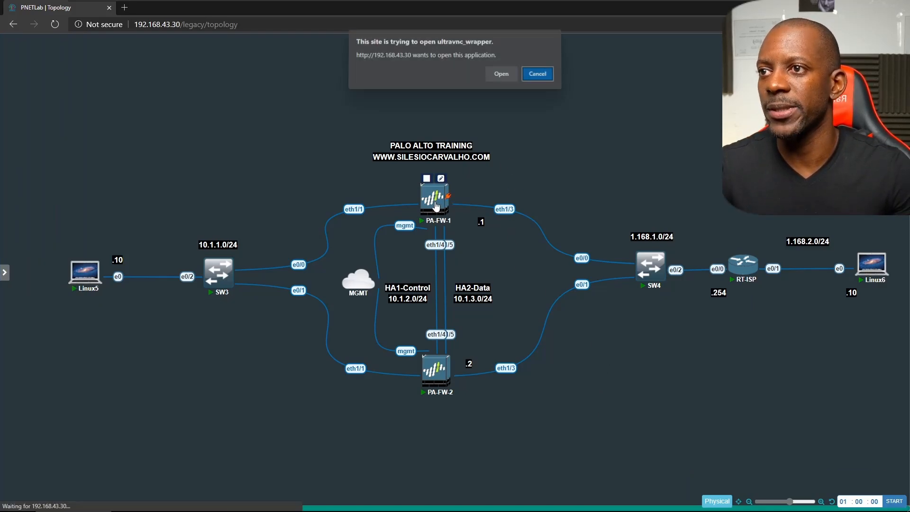
pyautogui.click(500, 75)
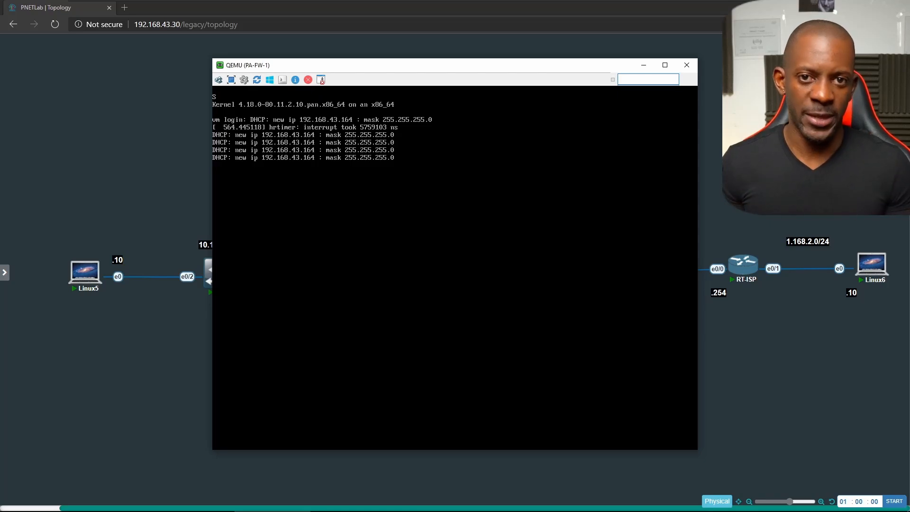
pyautogui.press('Return')
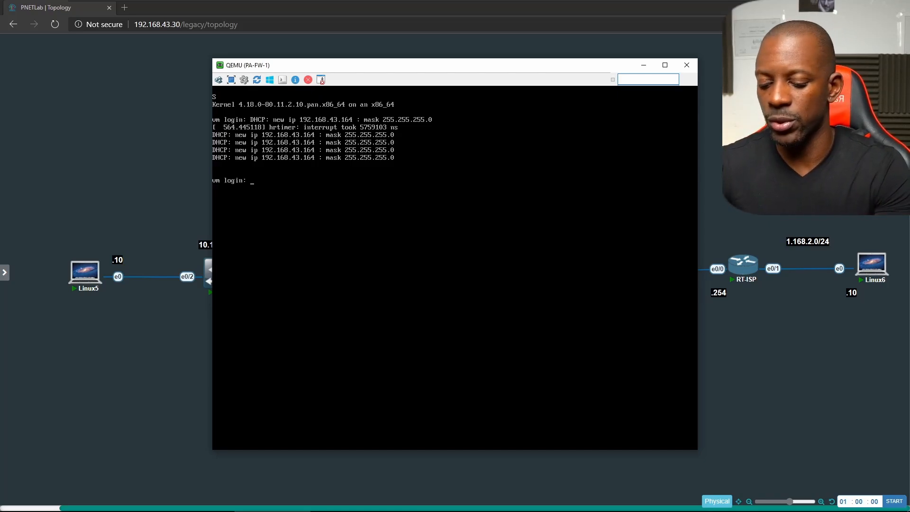
pyautogui.write('admin')
pyautogui.press('Return')
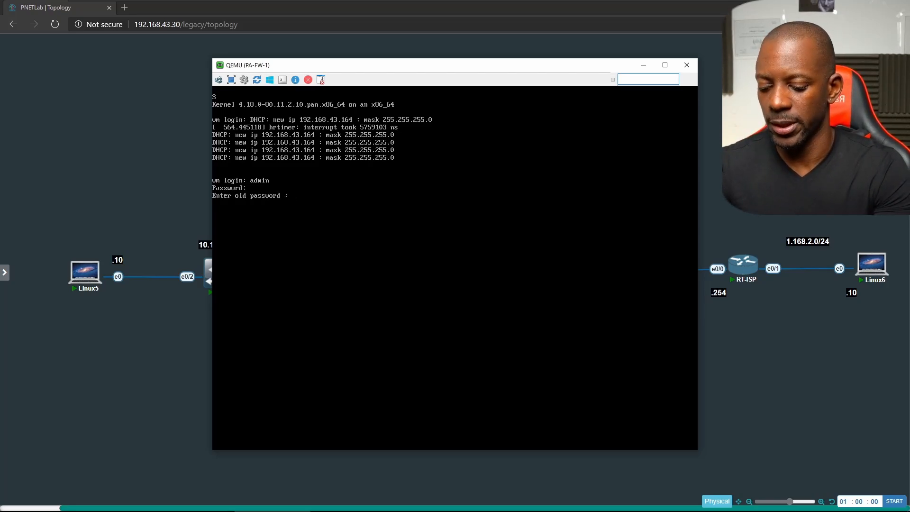
# - Enter the old admin password, then set and confirm a new one
pyautogui.press('Return')
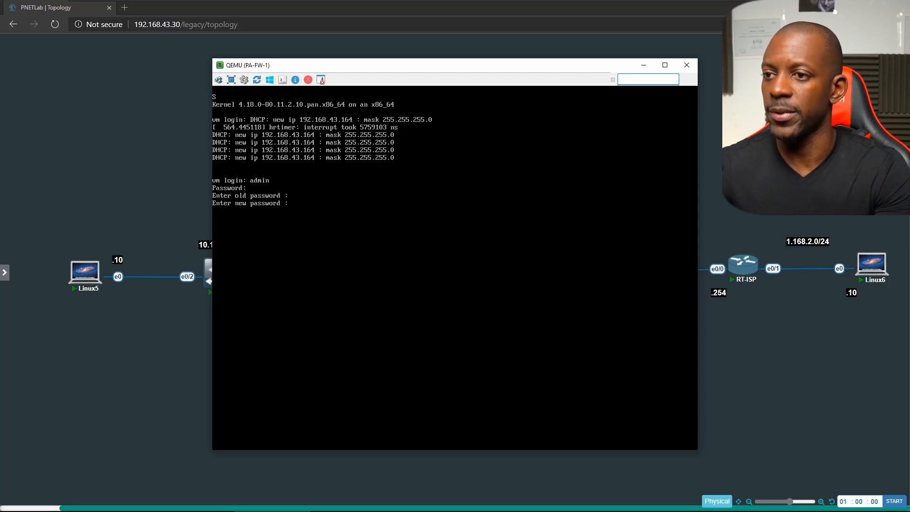
pyautogui.press('Return')
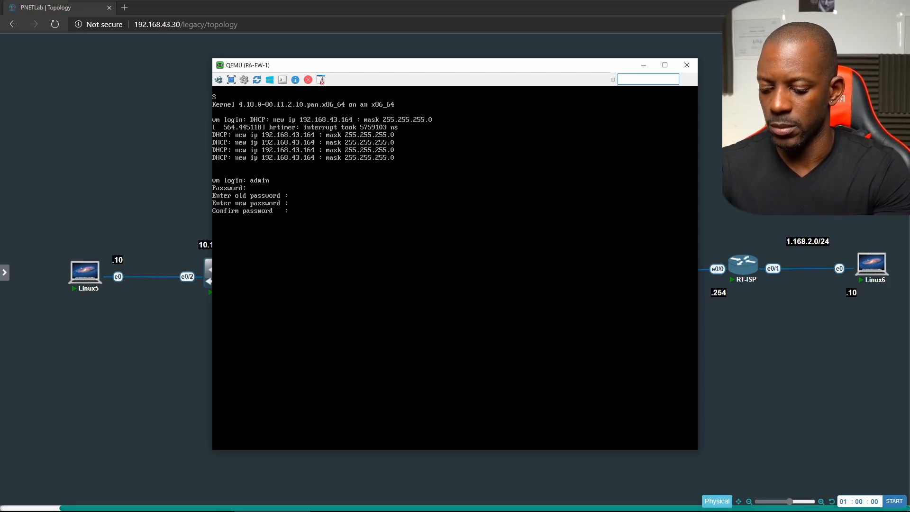
pyautogui.press('Return')
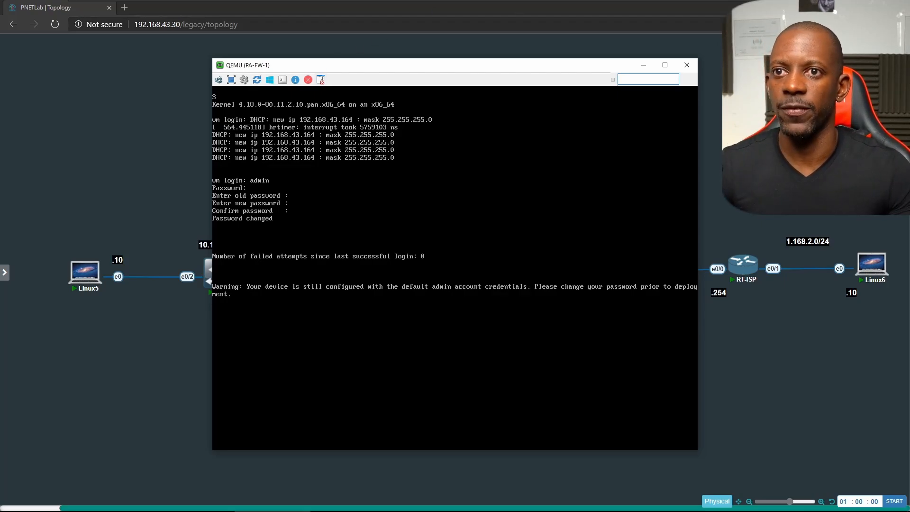
pyautogui.hotkey('alt', 'Tab')
pyautogui.click(435, 379)
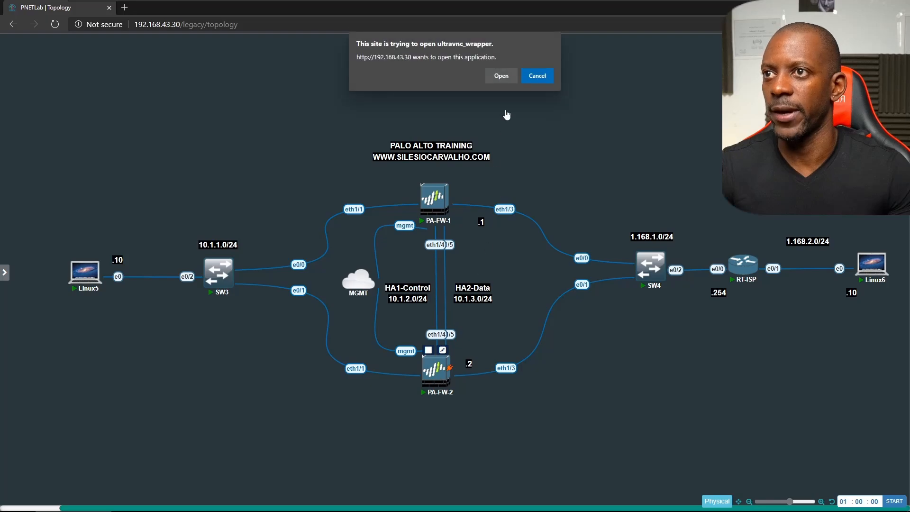
# - Launch PA-FW-2's console, log in as admin, and set and confirm a new admin password
pyautogui.click(506, 77)
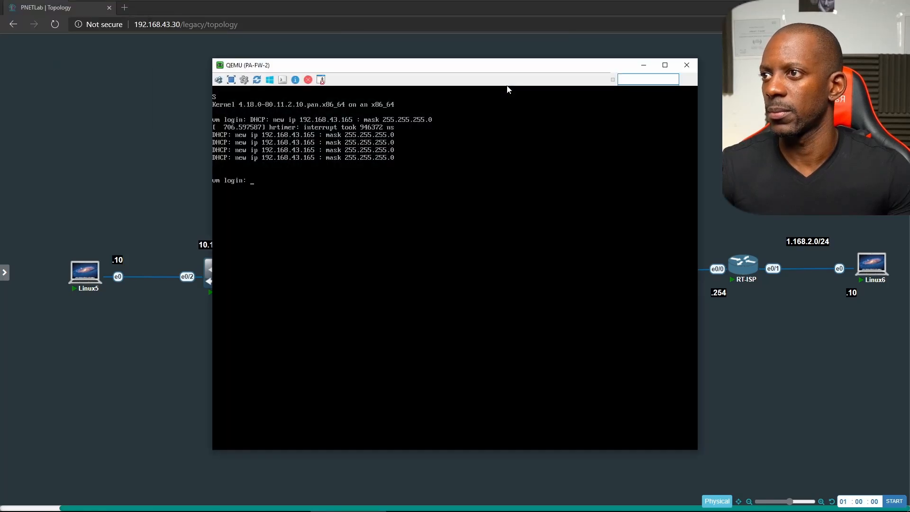
pyautogui.write('admin')
pyautogui.press('Return')
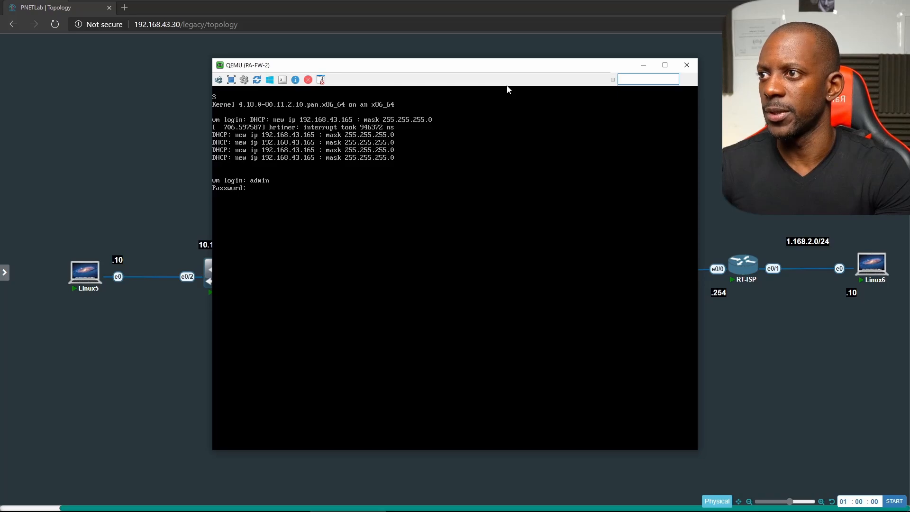
pyautogui.press('Return')
pyautogui.press('Return')
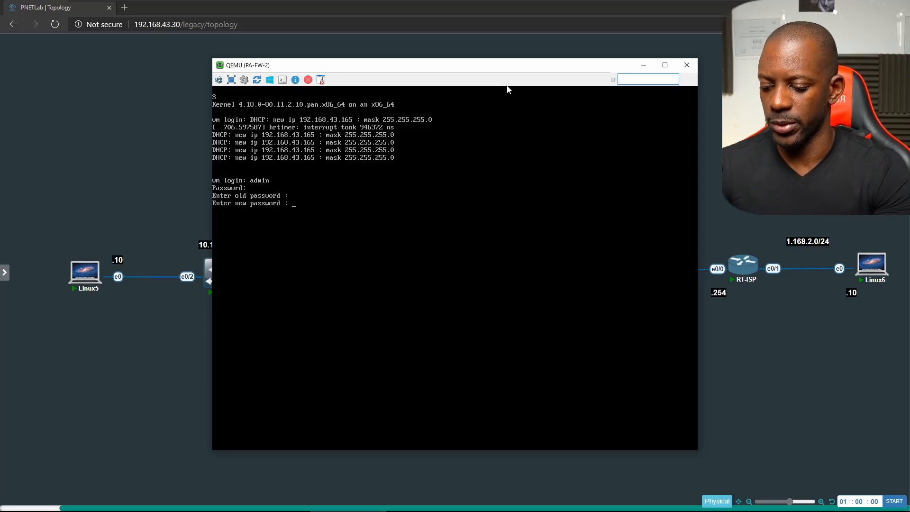
pyautogui.press('Return')
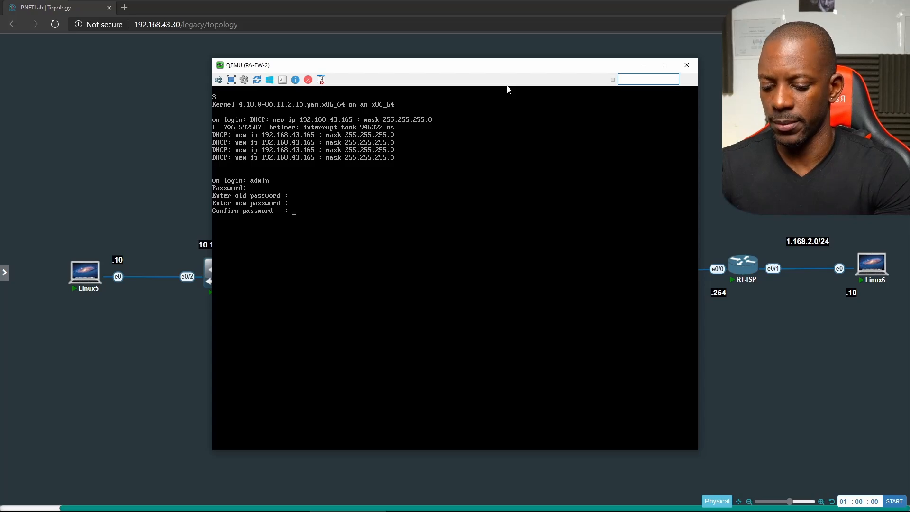
pyautogui.press('Return')
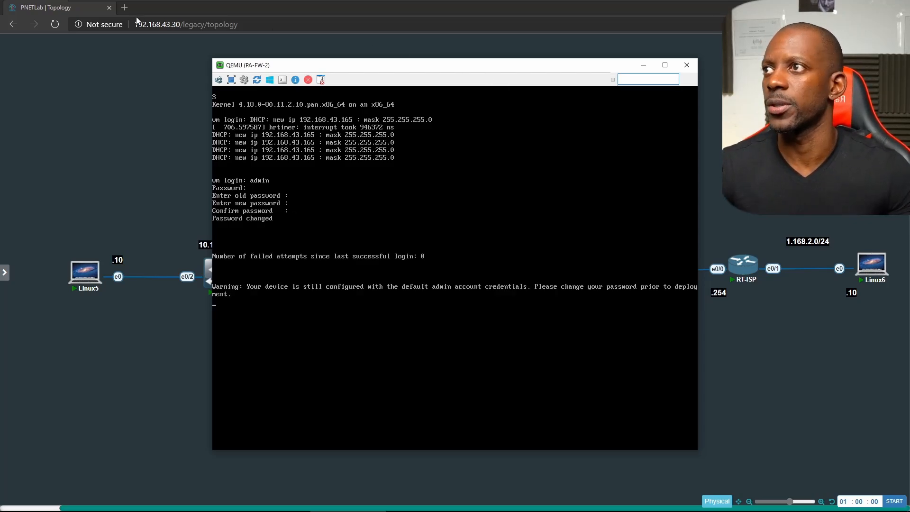
pyautogui.click(122, 8)
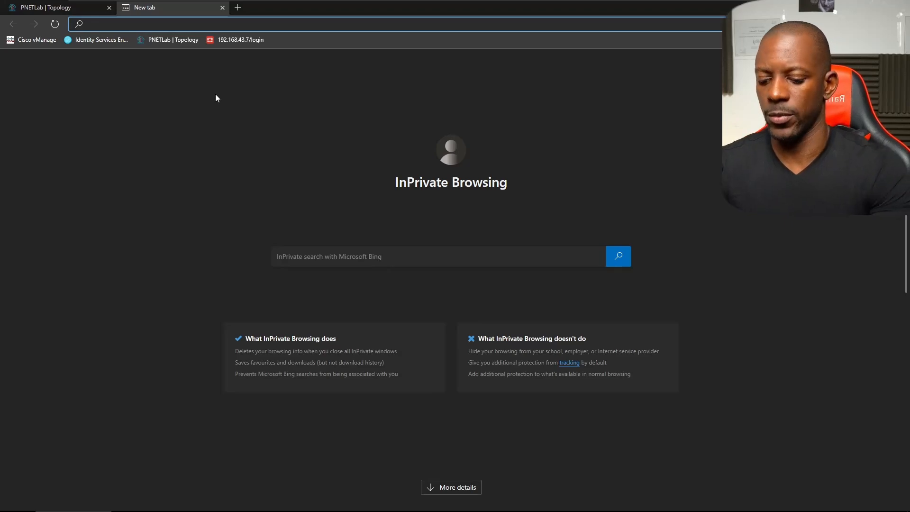
pyautogui.write('https://192.')
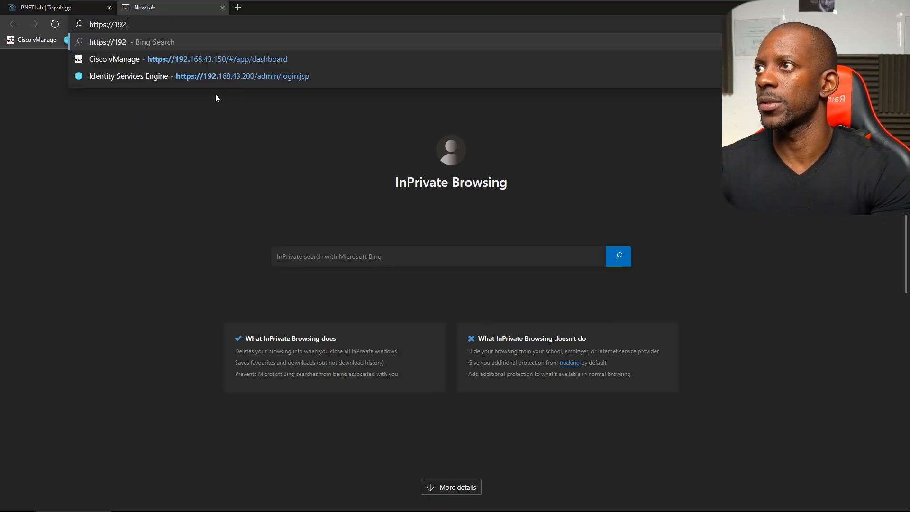
pyautogui.write('168.43.')
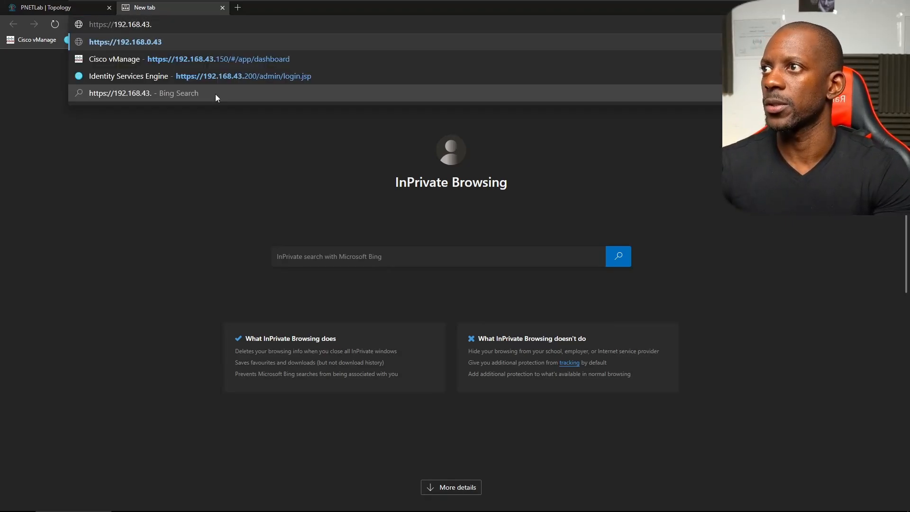
pyautogui.write('164')
pyautogui.press('Return')
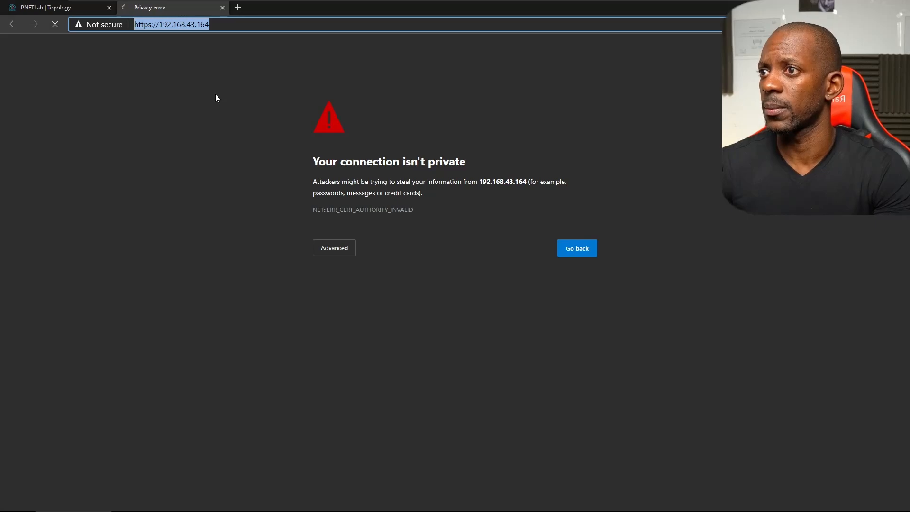
pyautogui.click(337, 248)
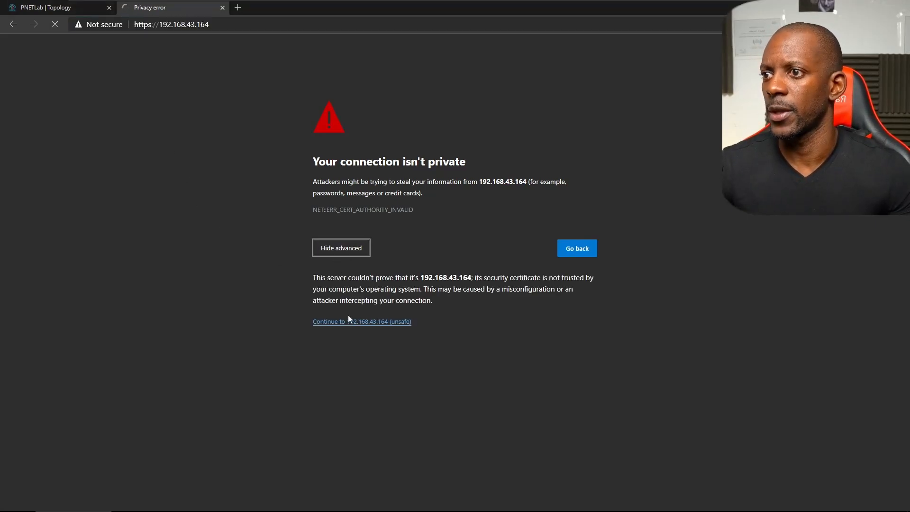
pyautogui.click(352, 322)
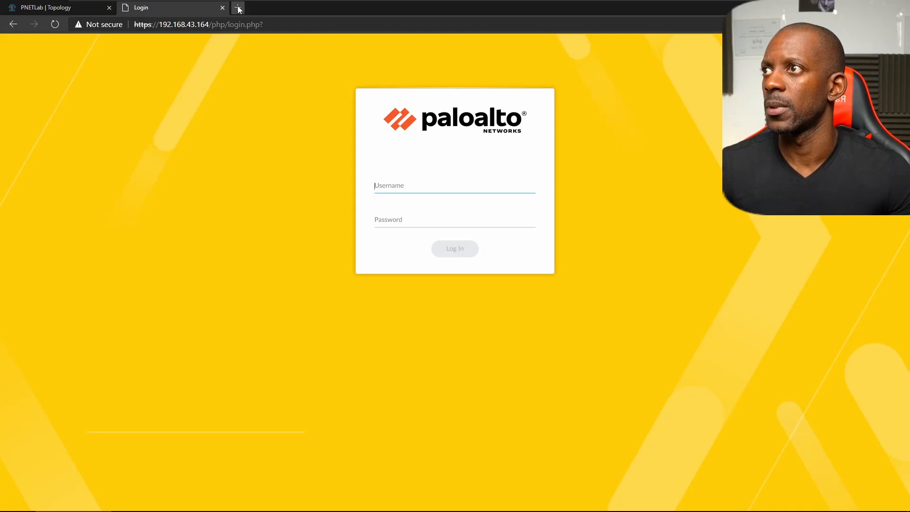
pyautogui.click(238, 8)
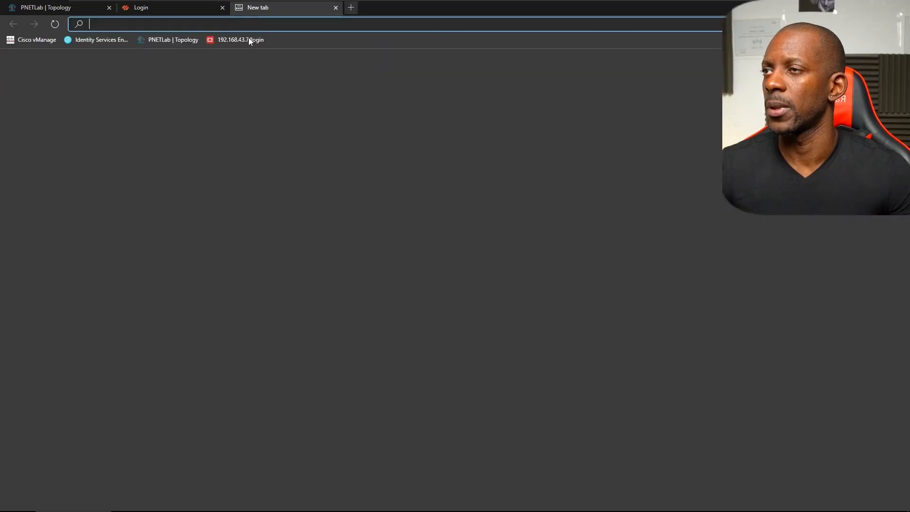
pyautogui.write('tps')
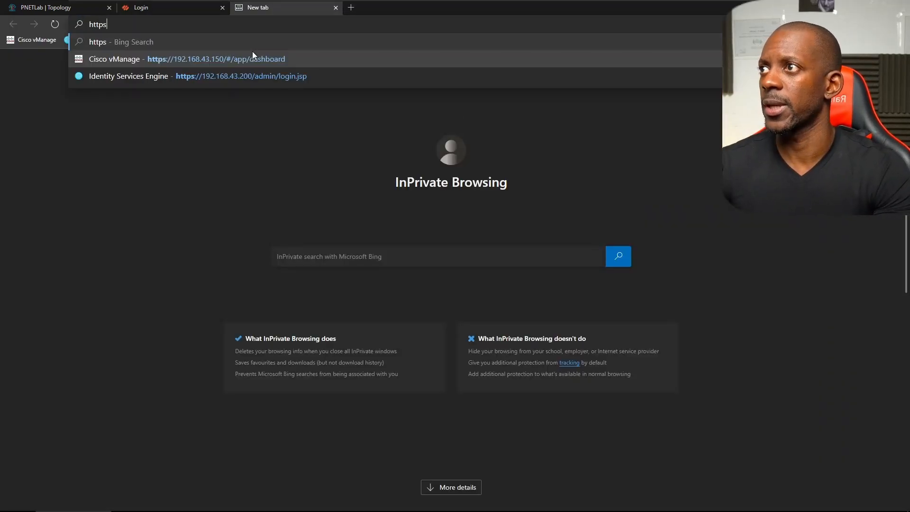
pyautogui.write('://192.1768')
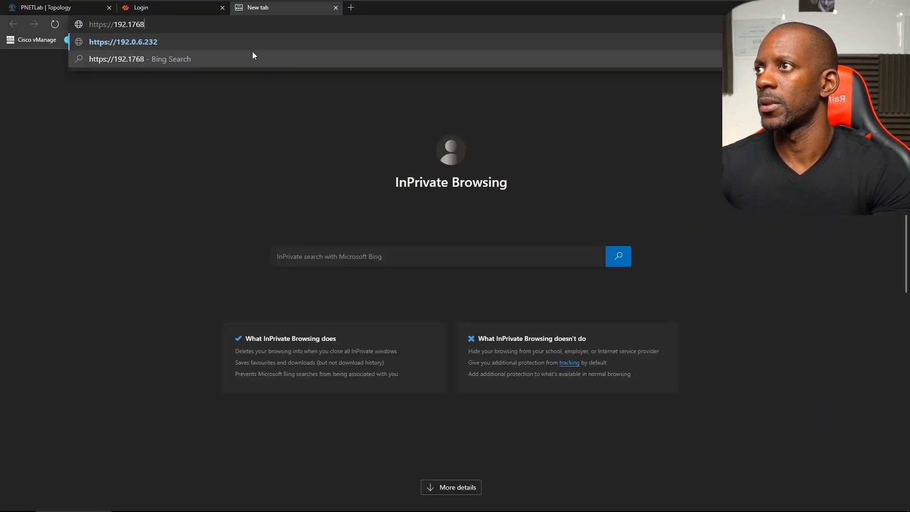
pyautogui.press('BackSpace')
pyautogui.press('BackSpace')
pyautogui.press('BackSpace')
pyautogui.write('68.43.165')
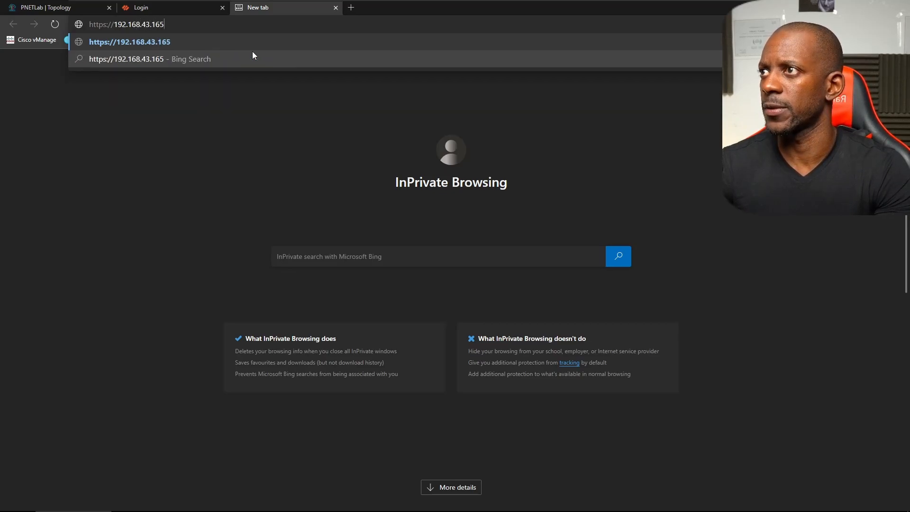
pyautogui.press('Return')
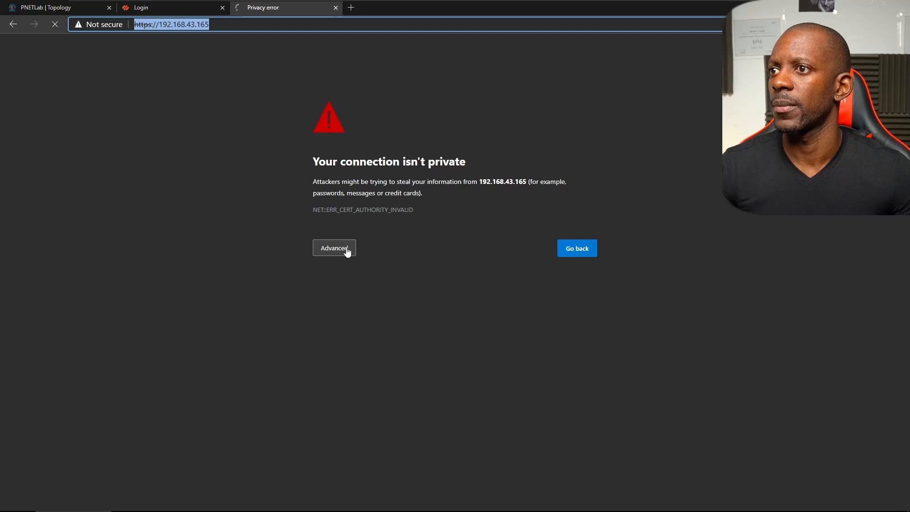
pyautogui.click(348, 253)
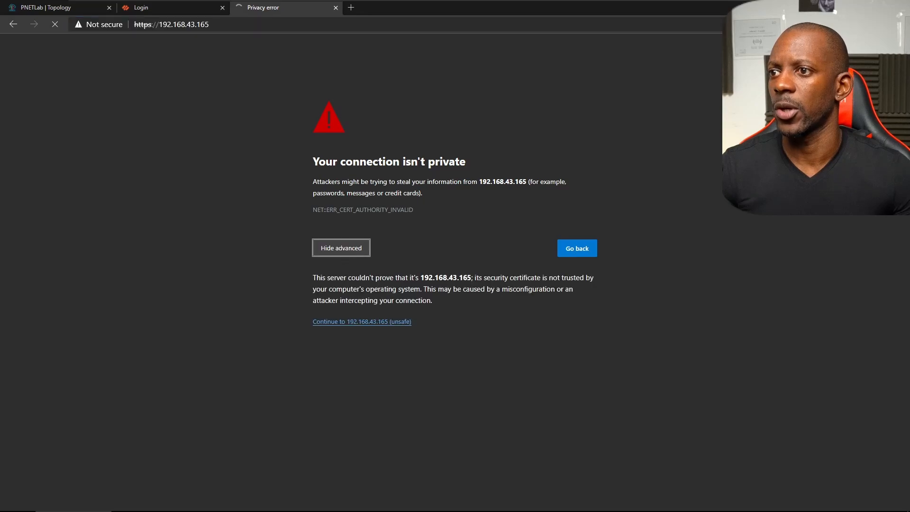
pyautogui.click(361, 321)
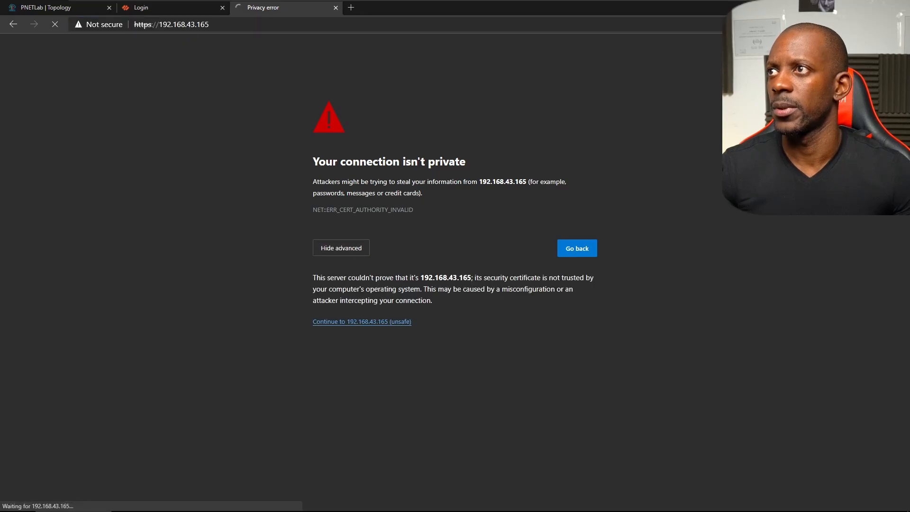
pyautogui.click(197, 8)
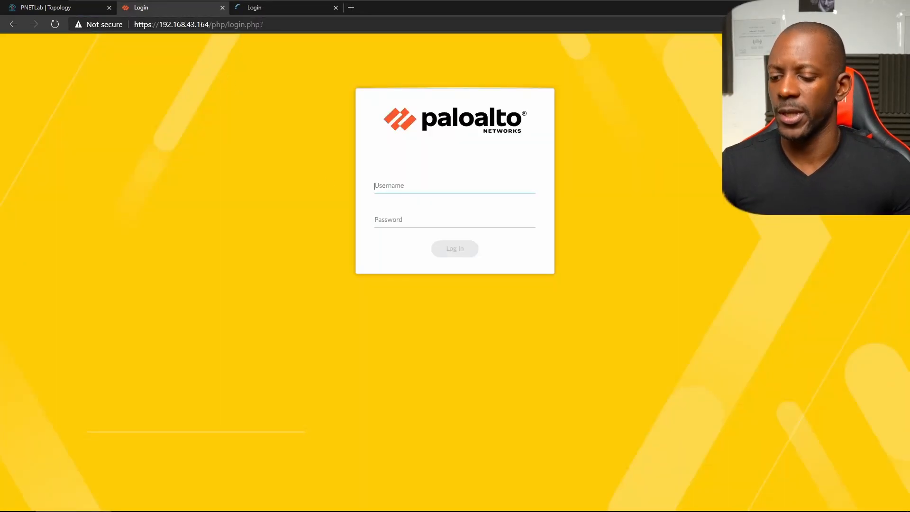
# - Sign in as admin with the account password on both 192.168.43.164 and 192.168.43.165
pyautogui.write('admin')
pyautogui.press('Tab')
pyautogui.write('a')
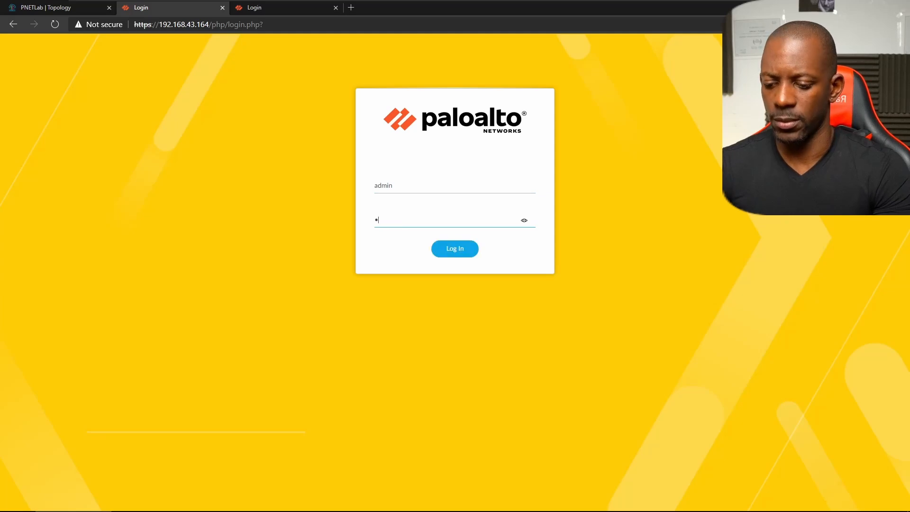
pyautogui.write('dmin')
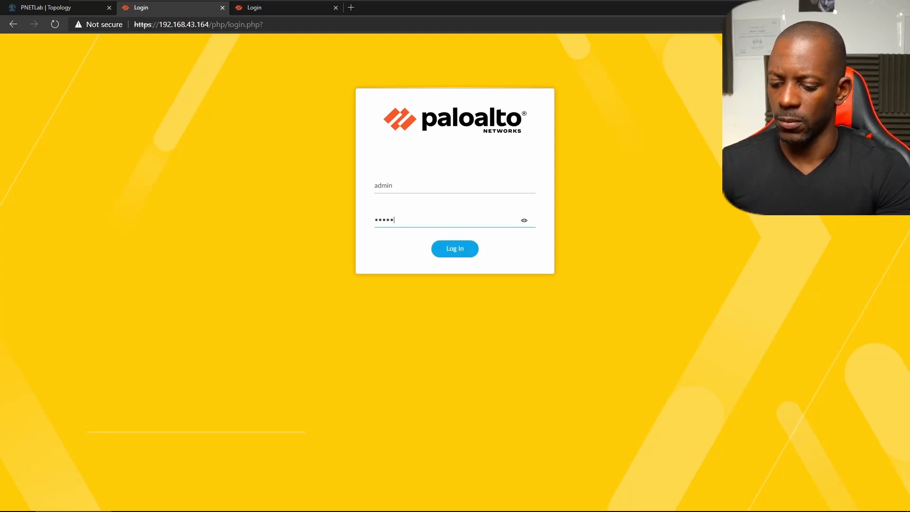
pyautogui.write('123')
pyautogui.press('Return')
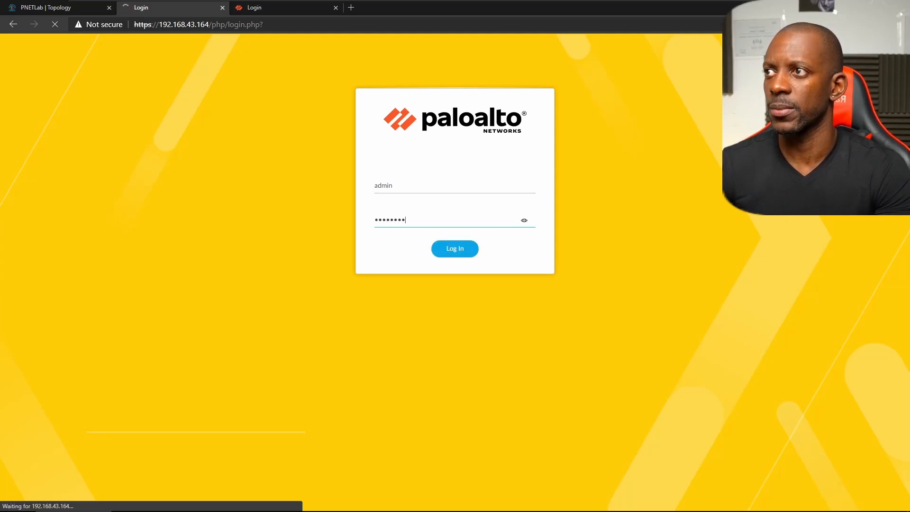
pyautogui.hotkey('ctrl', 'Tab')
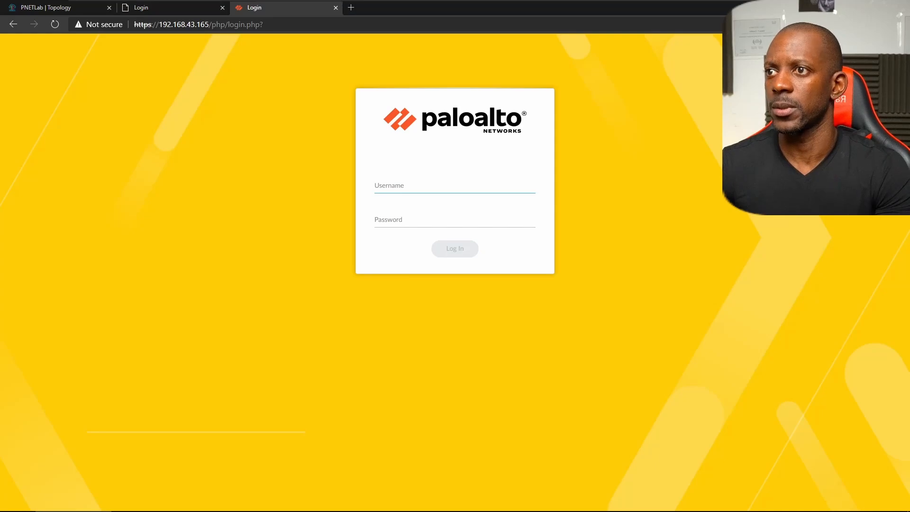
pyautogui.write('admin')
pyautogui.press('Tab')
pyautogui.write('ad')
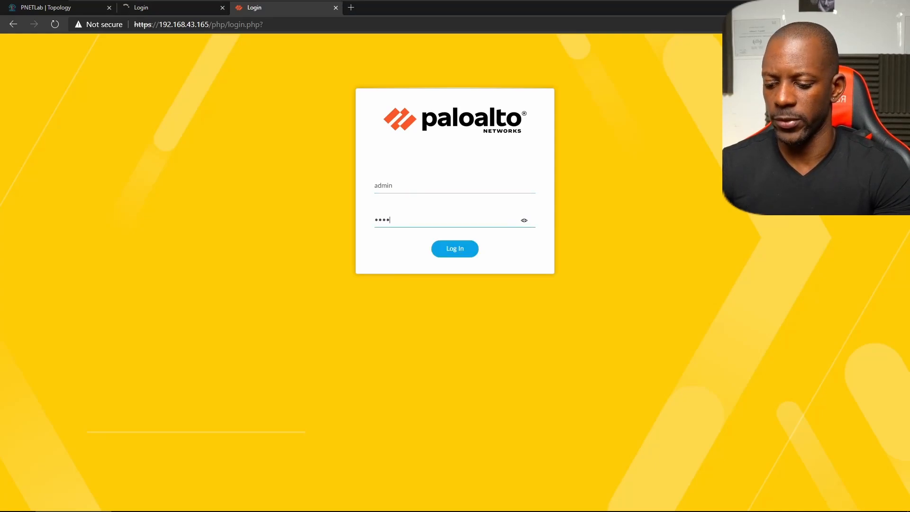
pyautogui.write('min123')
pyautogui.press('Return')
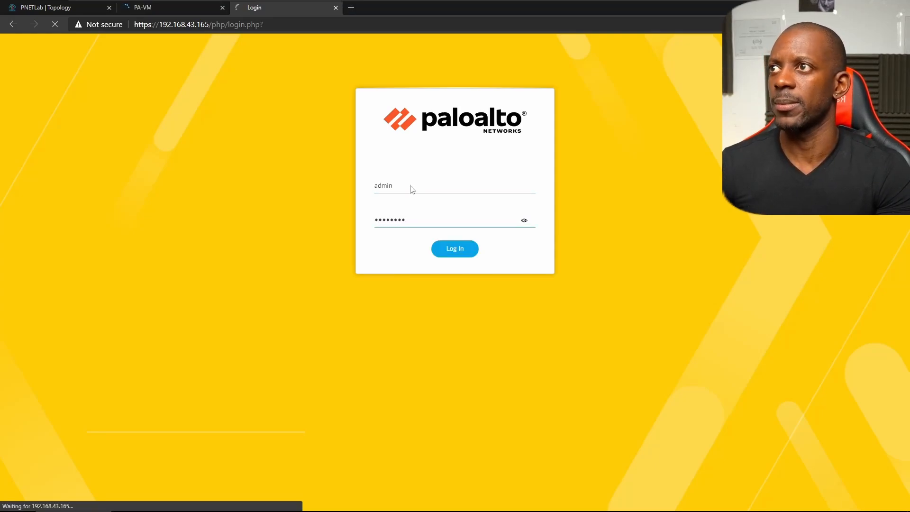
pyautogui.hotkey('ctrl', 'shift', 'Tab')
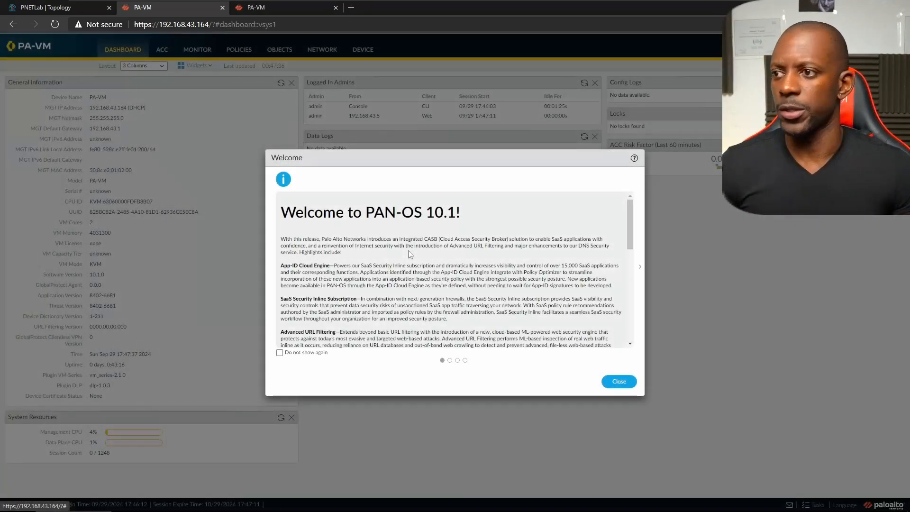
# - On 192.168.43.164, mark every welcome message 'Do not show again', close it, and choose Remind Me Later
pyautogui.click(280, 353)
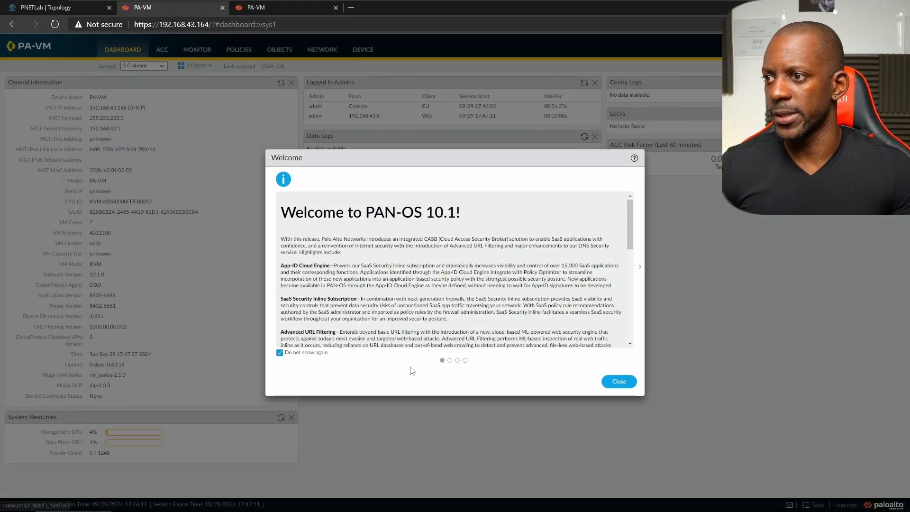
pyautogui.click(449, 361)
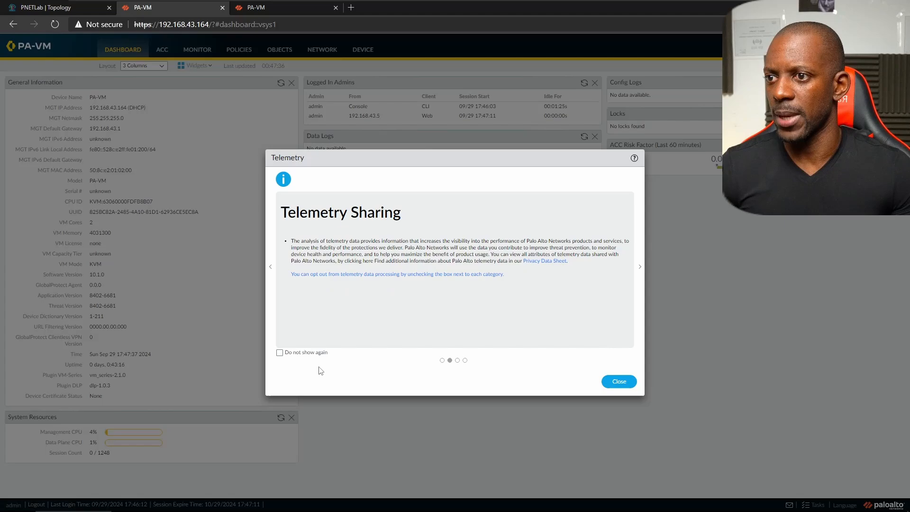
pyautogui.click(280, 352)
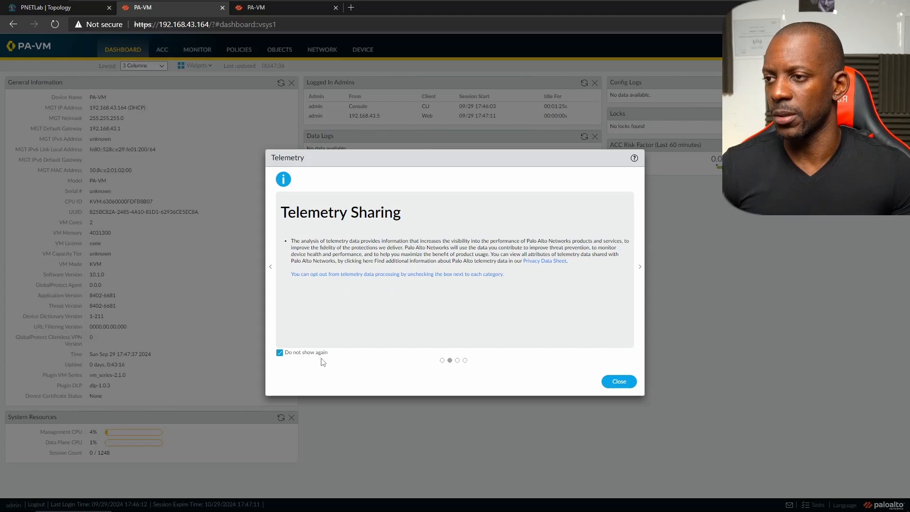
pyautogui.click(458, 361)
pyautogui.click(279, 353)
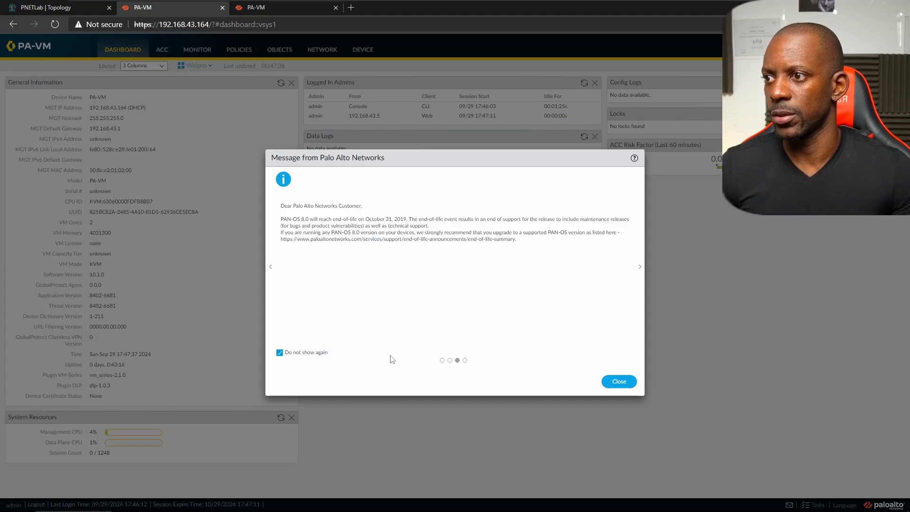
pyautogui.click(465, 361)
pyautogui.click(280, 352)
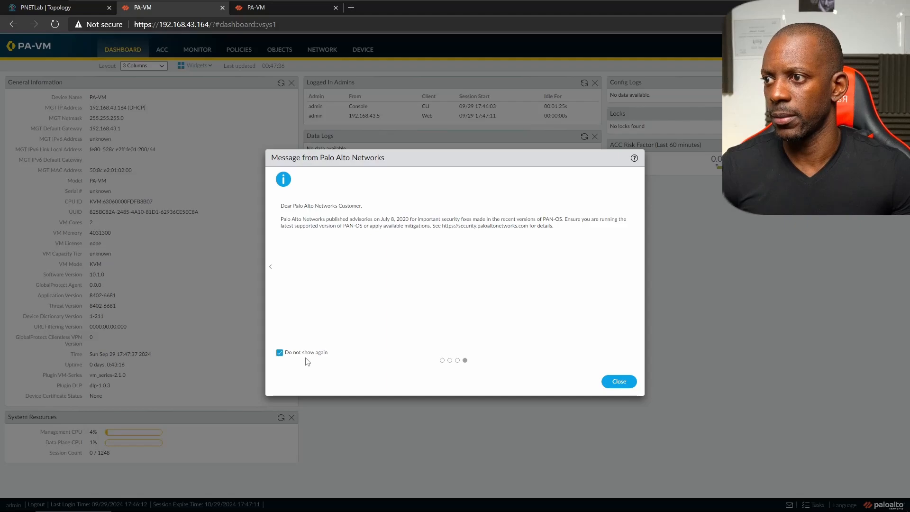
pyautogui.click(629, 381)
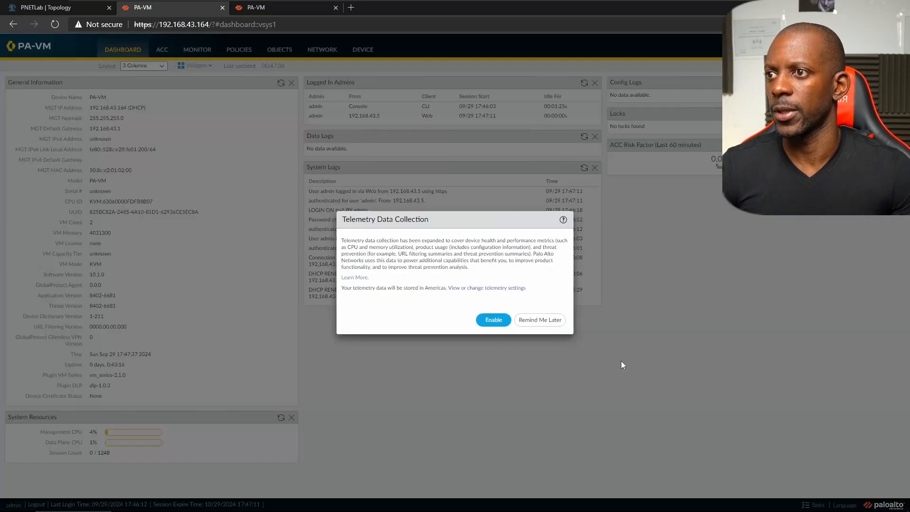
pyautogui.click(561, 323)
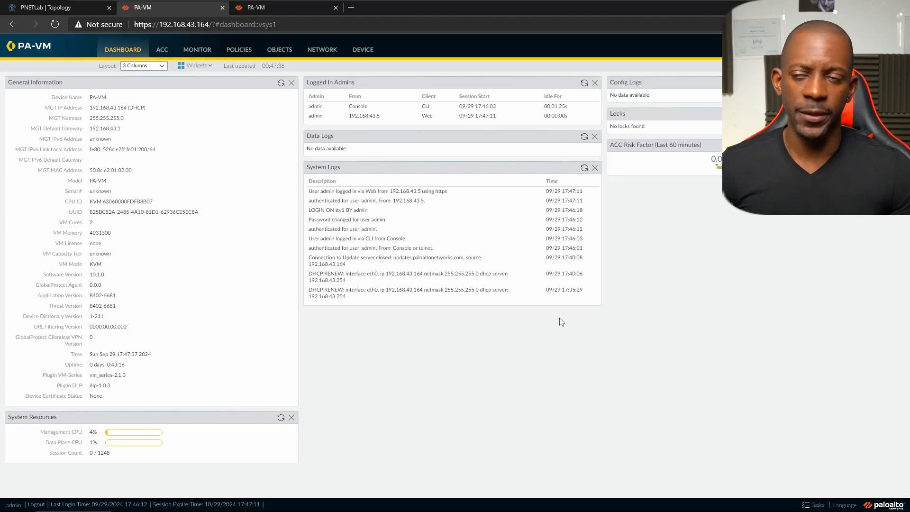
# - Enter PA-FW1 as the hostname in Device > Setup > Management General Settings and save
pyautogui.click(363, 50)
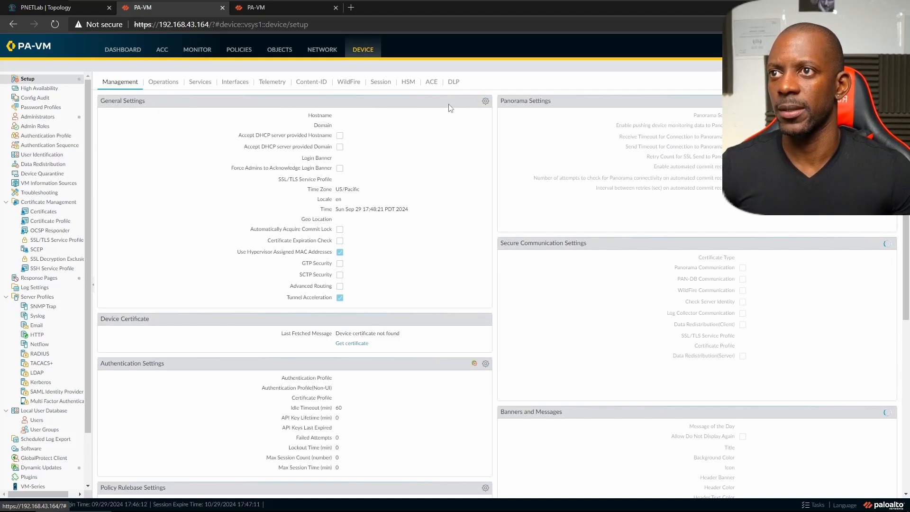
pyautogui.click(485, 101)
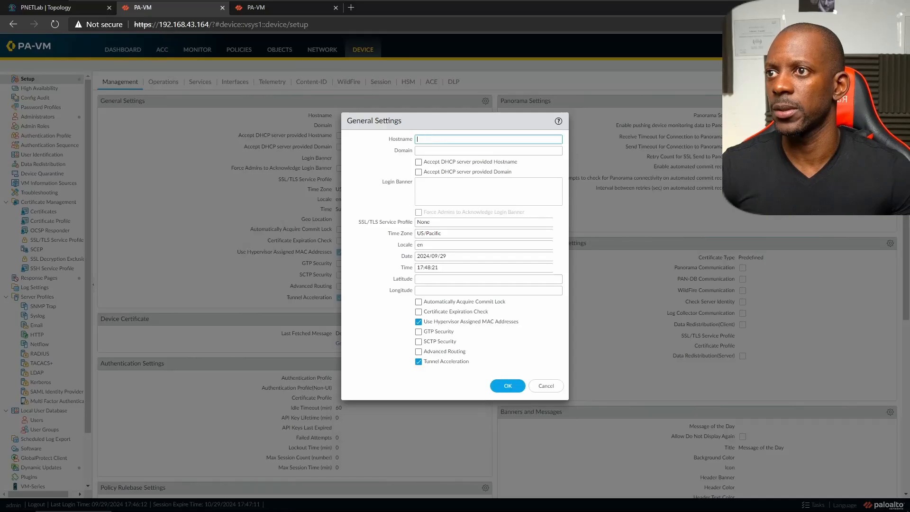
pyautogui.write('P')
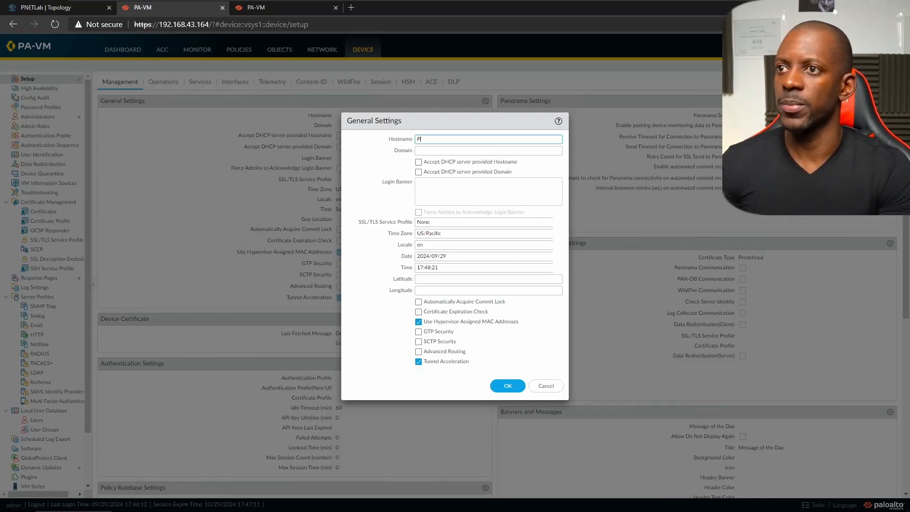
pyautogui.write('A-FW')
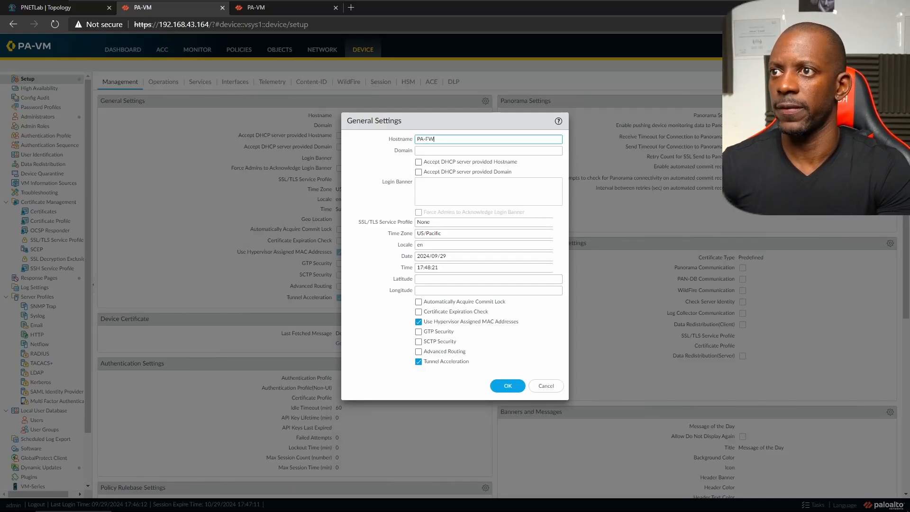
pyautogui.write('1')
pyautogui.moveTo(439, 138); pyautogui.dragTo(416, 130)
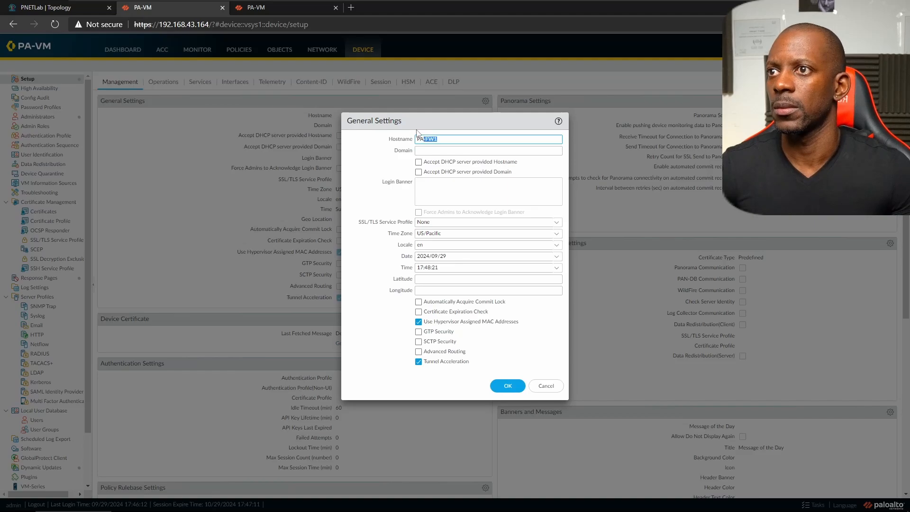
pyautogui.click(507, 385)
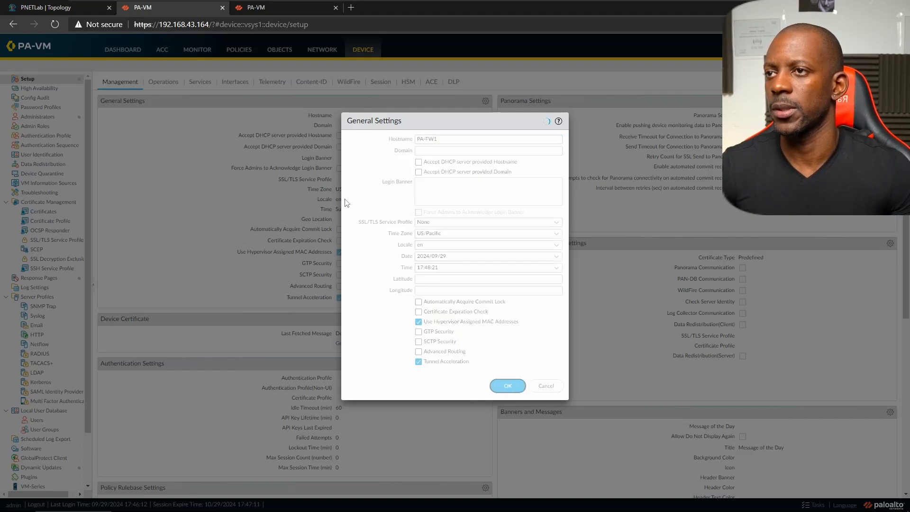
pyautogui.click(264, 8)
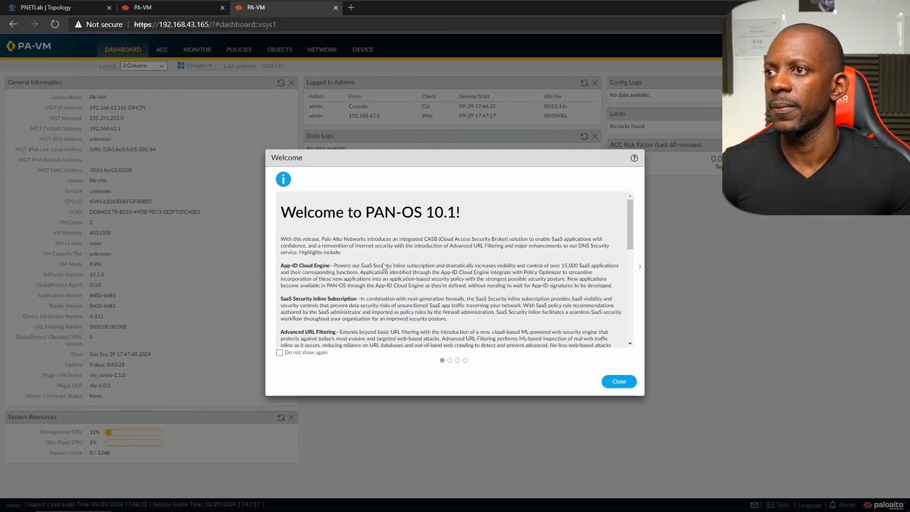
# - Mark the welcome, telemetry, end-of-life and advisory messages 'Do not show again', close them, and choose Remind Me Later
pyautogui.click(279, 353)
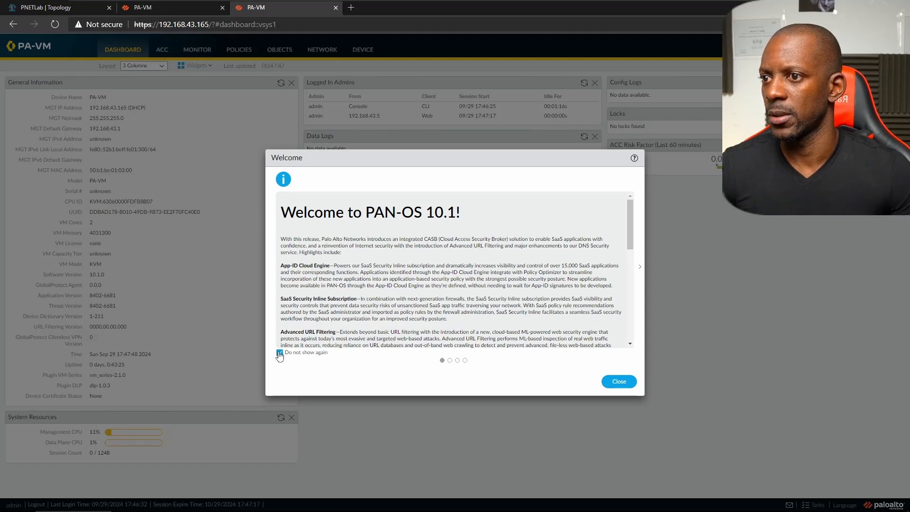
pyautogui.click(451, 361)
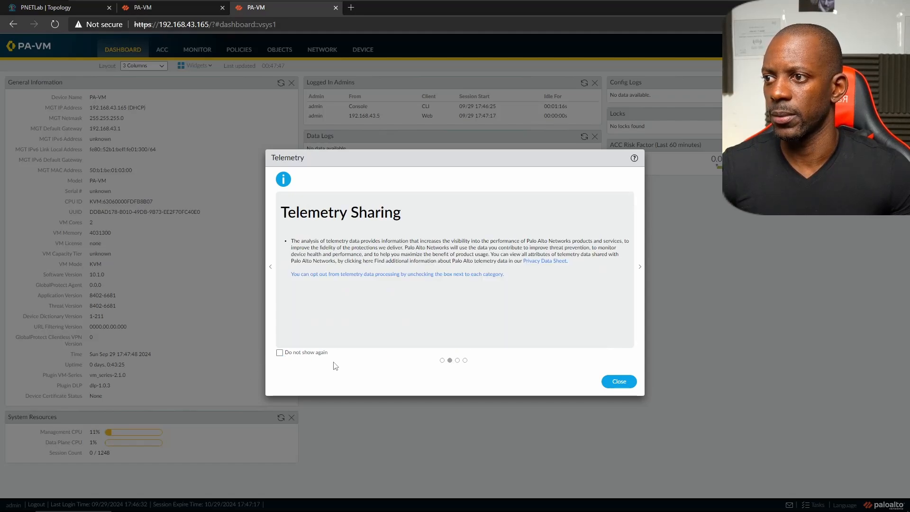
pyautogui.click(280, 353)
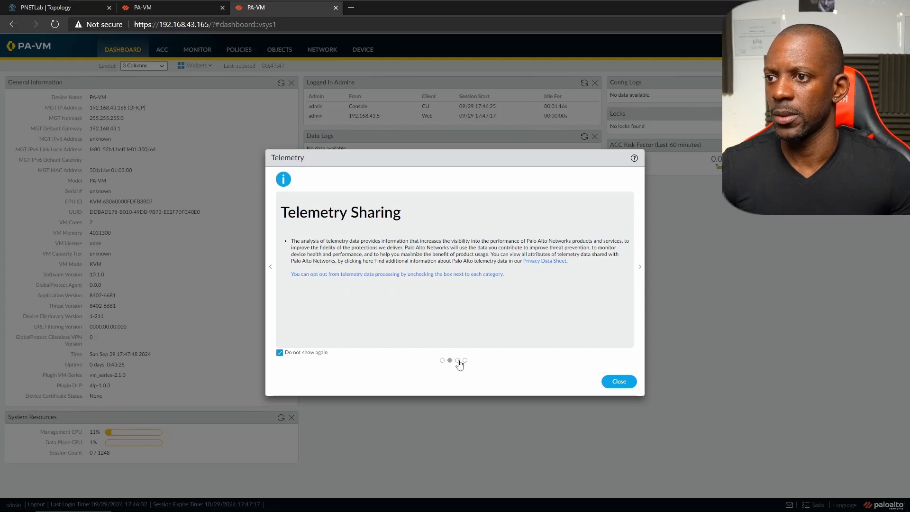
pyautogui.click(457, 360)
pyautogui.click(280, 352)
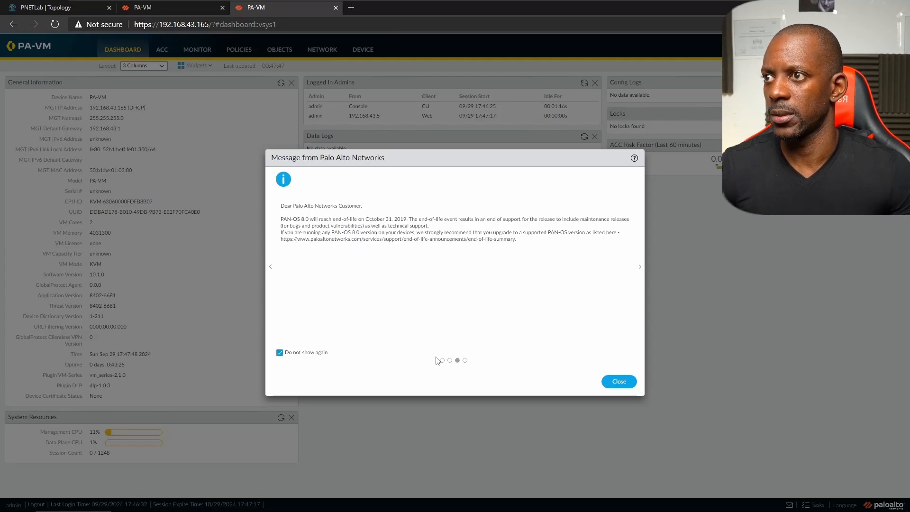
pyautogui.click(465, 361)
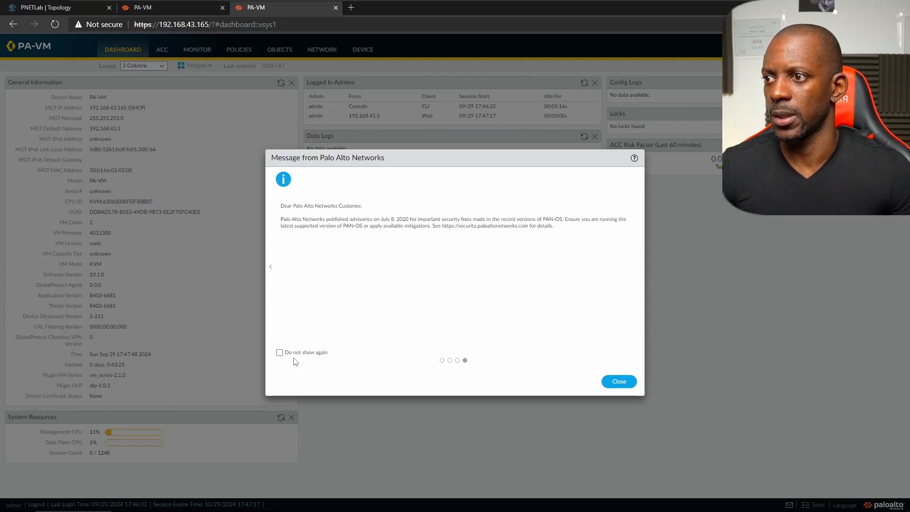
pyautogui.click(280, 353)
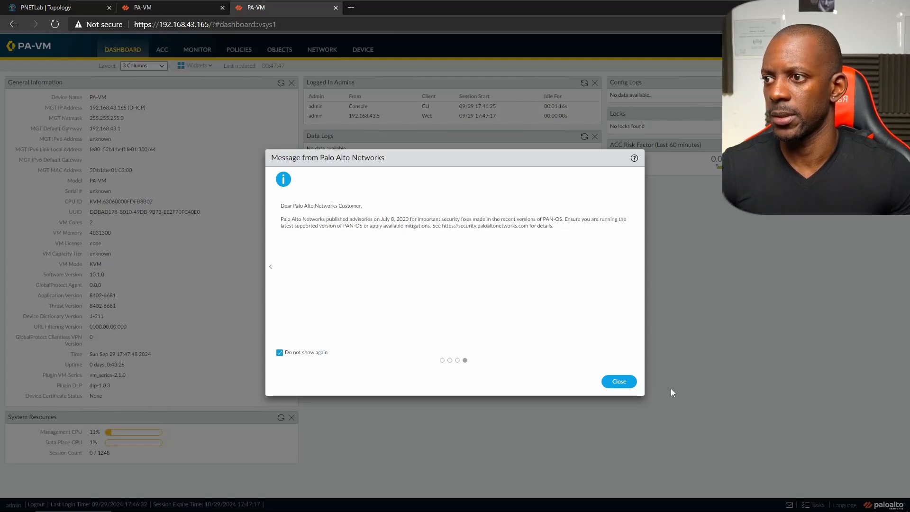
pyautogui.click(624, 383)
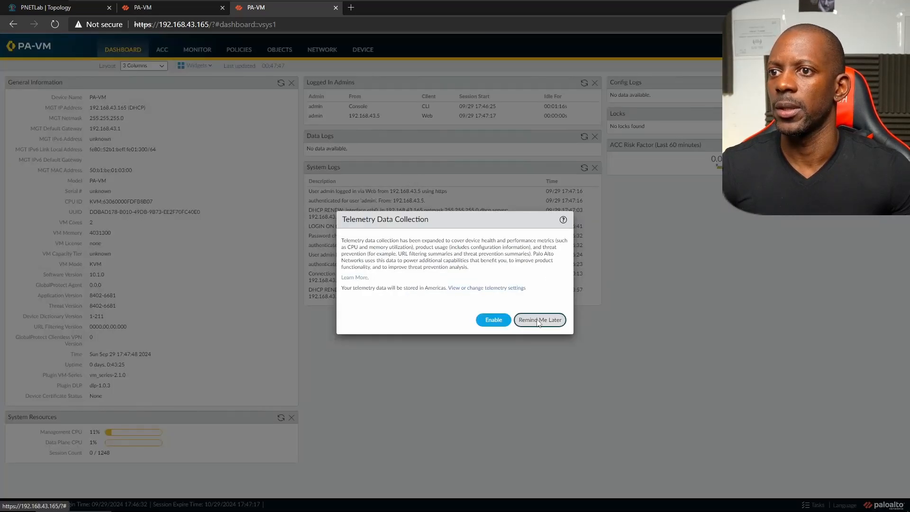
pyautogui.click(538, 320)
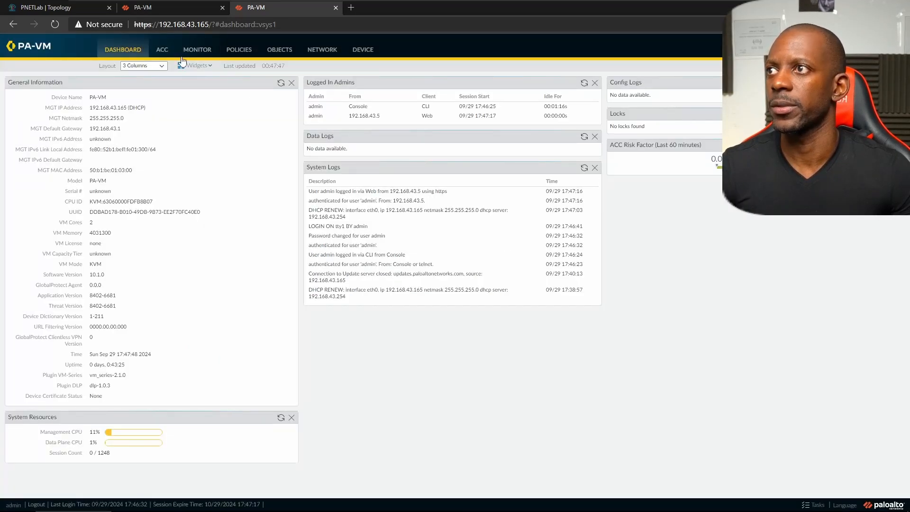
# - Change the .165 firewall's hostname to PA-FW2 in General Settings and save
pyautogui.click(360, 52)
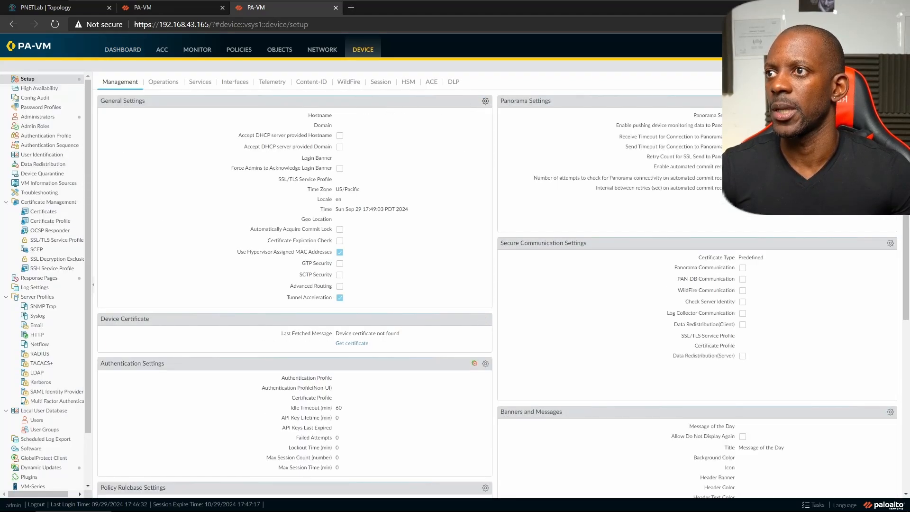
pyautogui.click(485, 101)
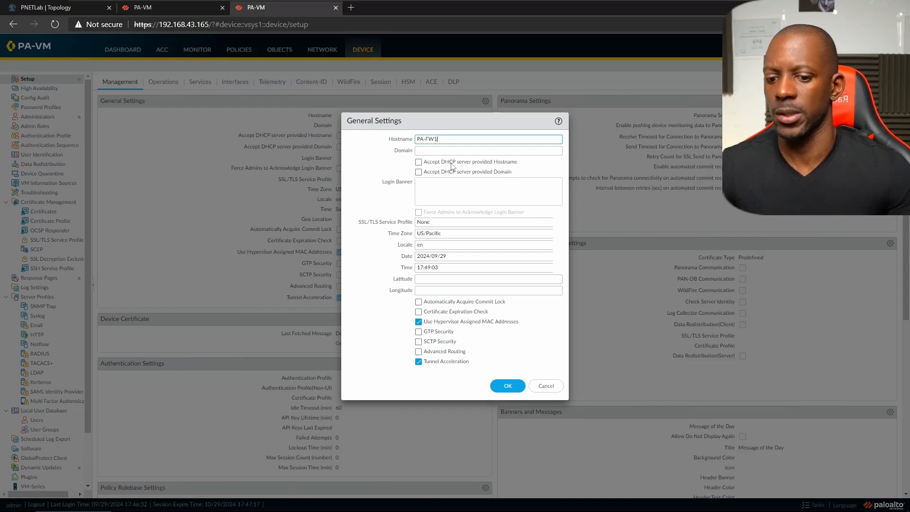
pyautogui.press('BackSpace')
pyautogui.write('2')
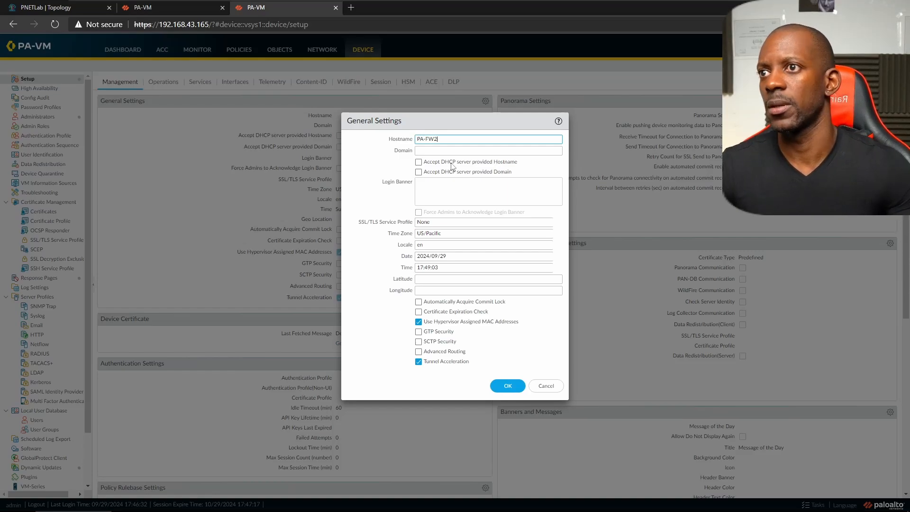
pyautogui.click(502, 386)
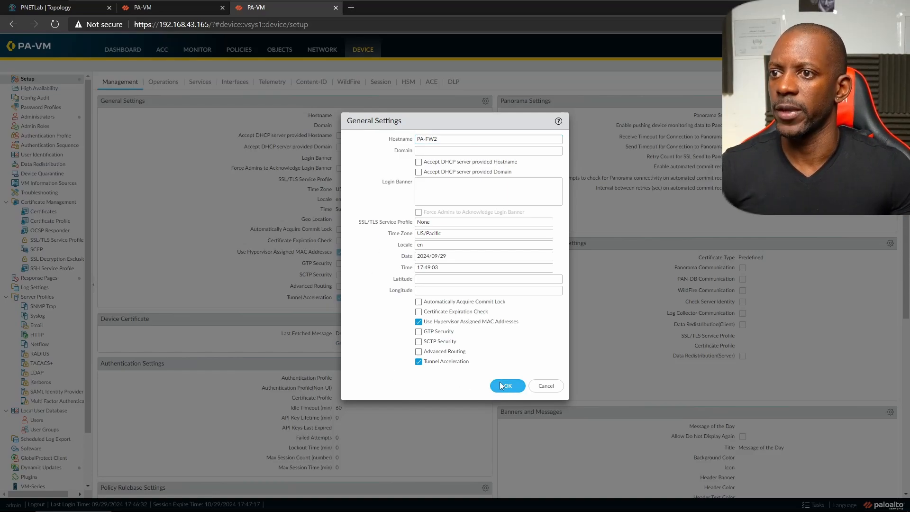
pyautogui.click(143, 8)
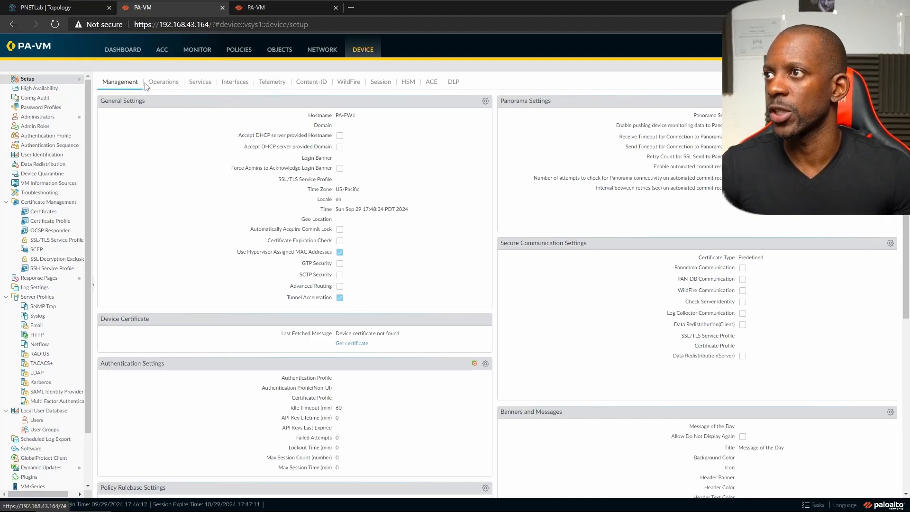
# - Make the Management interface static: IP 192.168.43.164, netmask 255.255.255.0, gateway 192.168.43.1
pyautogui.click(235, 83)
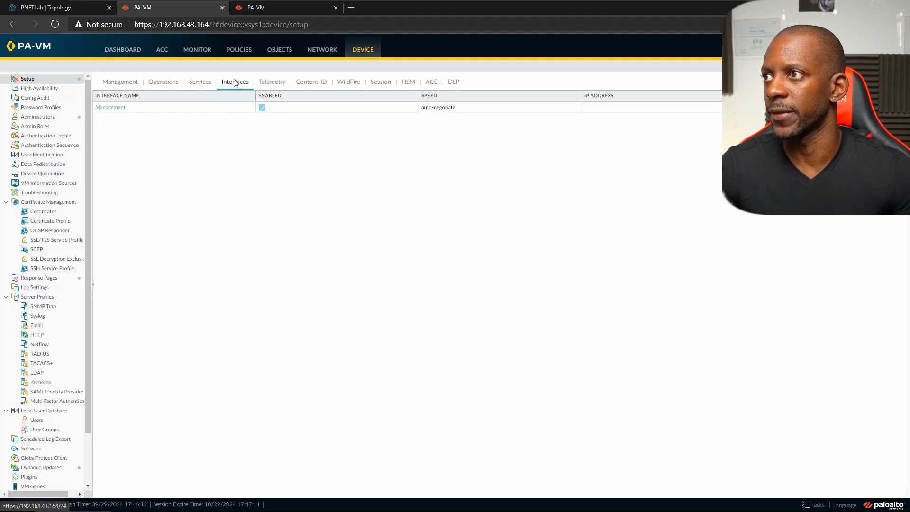
pyautogui.click(111, 109)
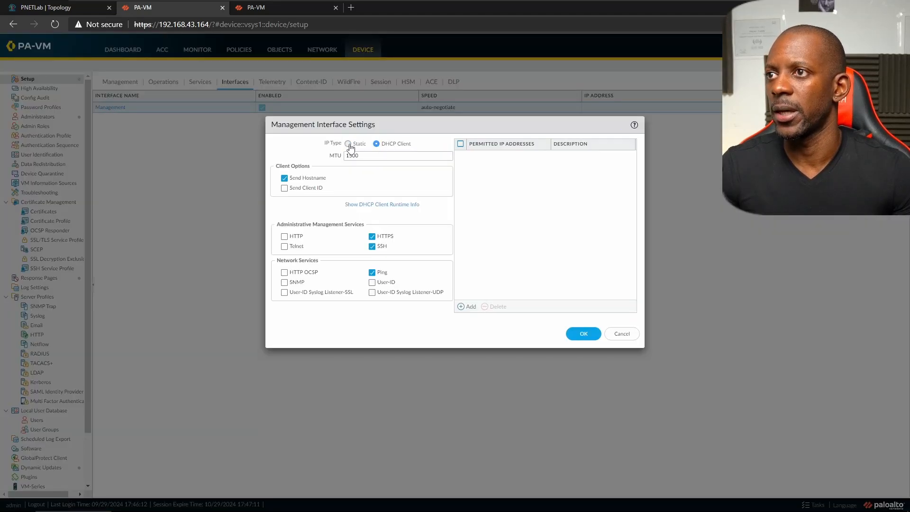
pyautogui.click(348, 144)
pyautogui.click(361, 155)
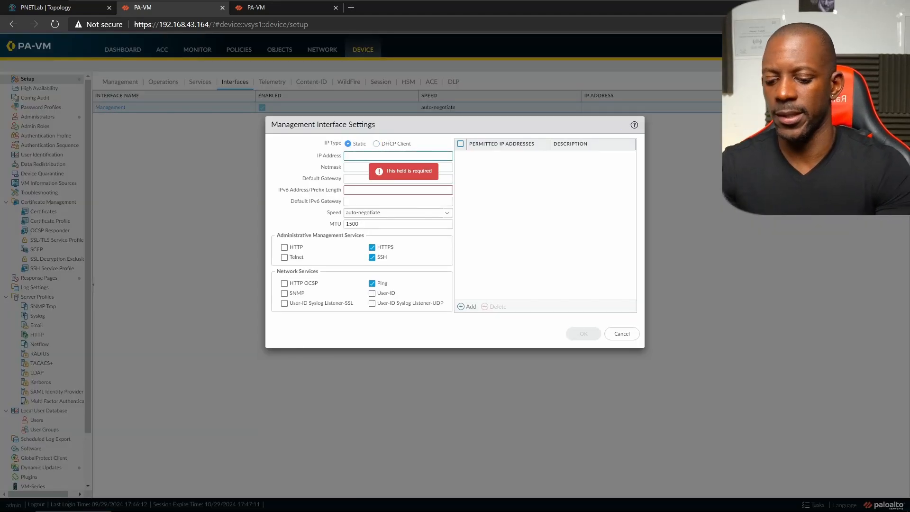
pyautogui.write('192.168')
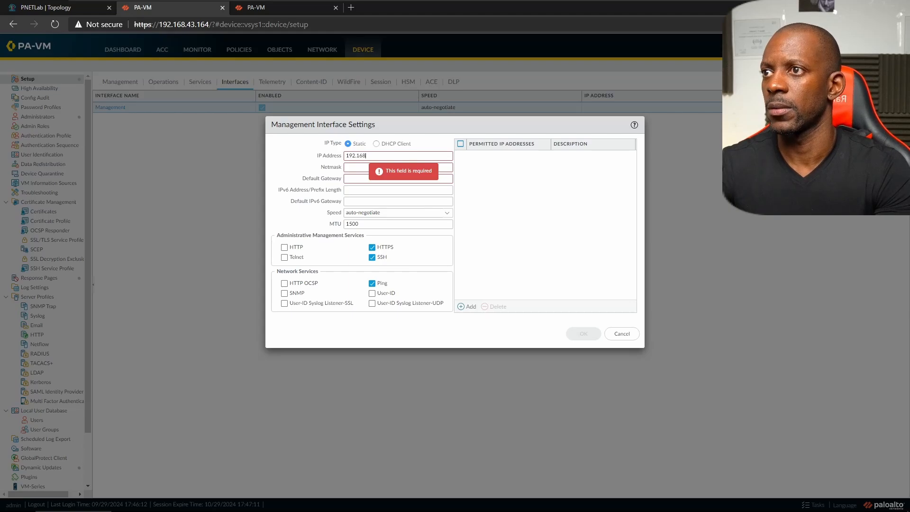
pyautogui.write('.43.16')
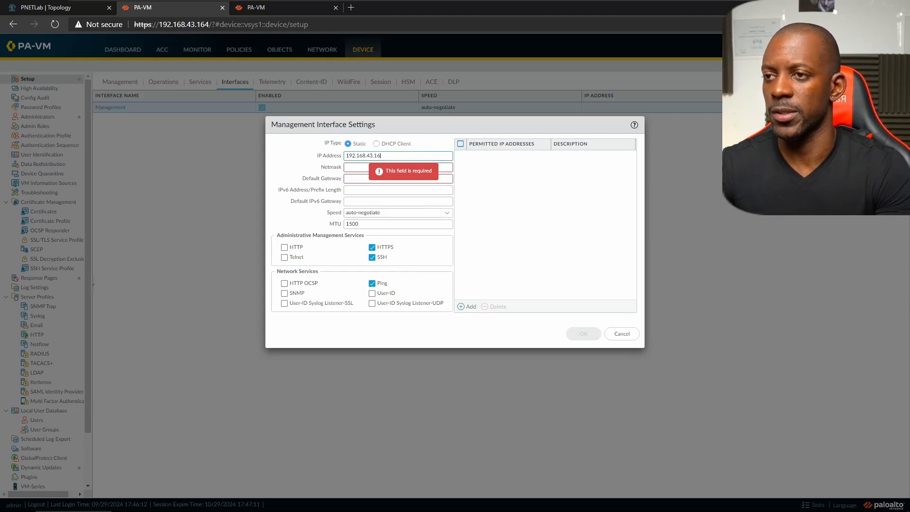
pyautogui.write('4')
pyautogui.press('Tab')
pyautogui.write('2')
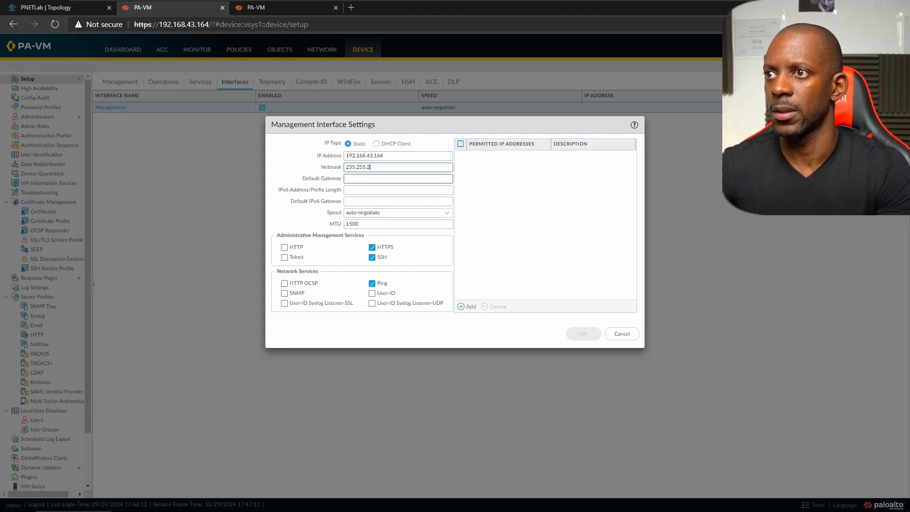
pyautogui.write('55.255.255.0')
pyautogui.press('Tab')
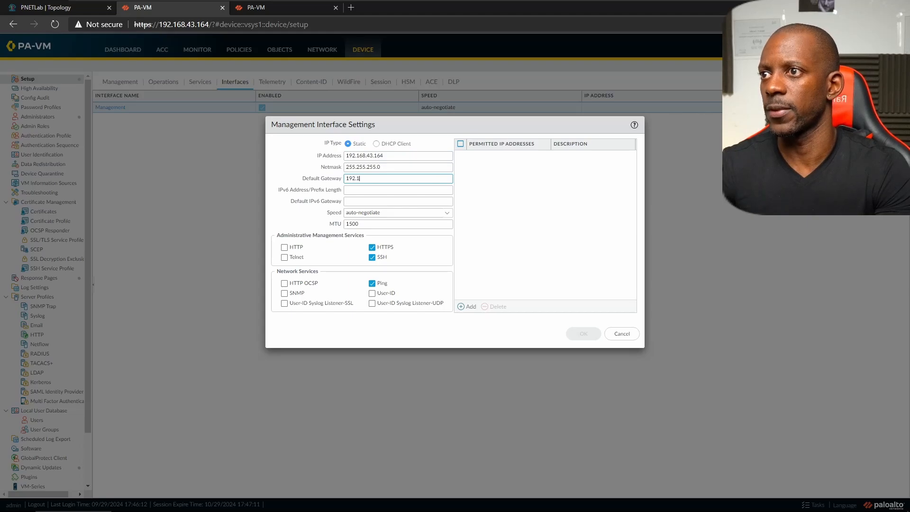
pyautogui.write('192.168.43.1')
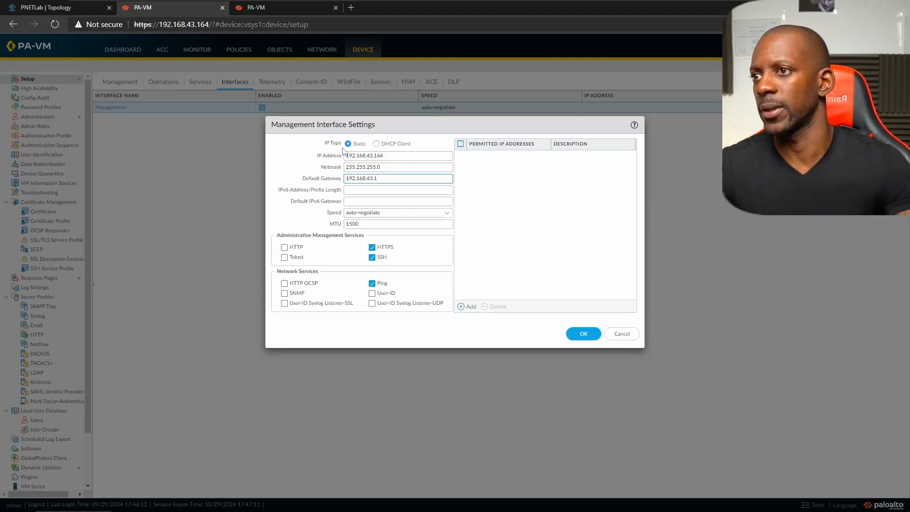
pyautogui.click(584, 334)
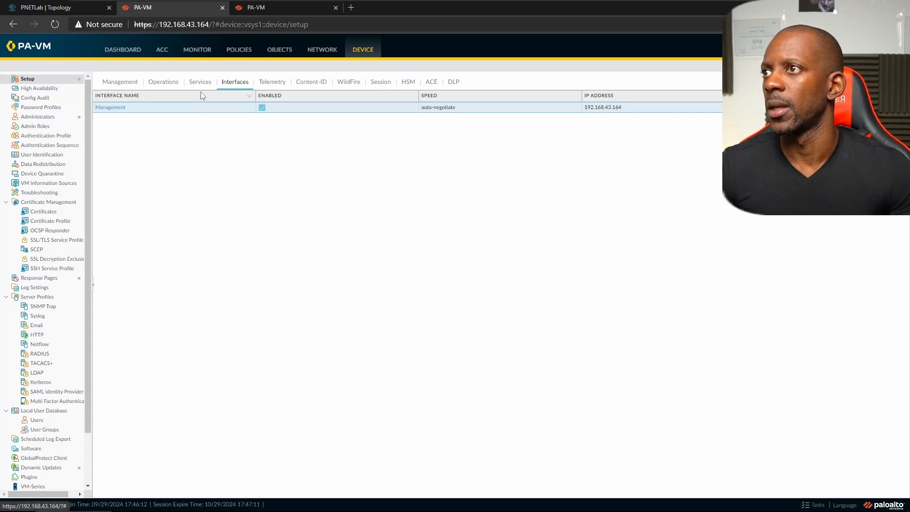
# - Open ethernet1/1 from Network > Interfaces, checking the lab topology diagram
pyautogui.click(126, 84)
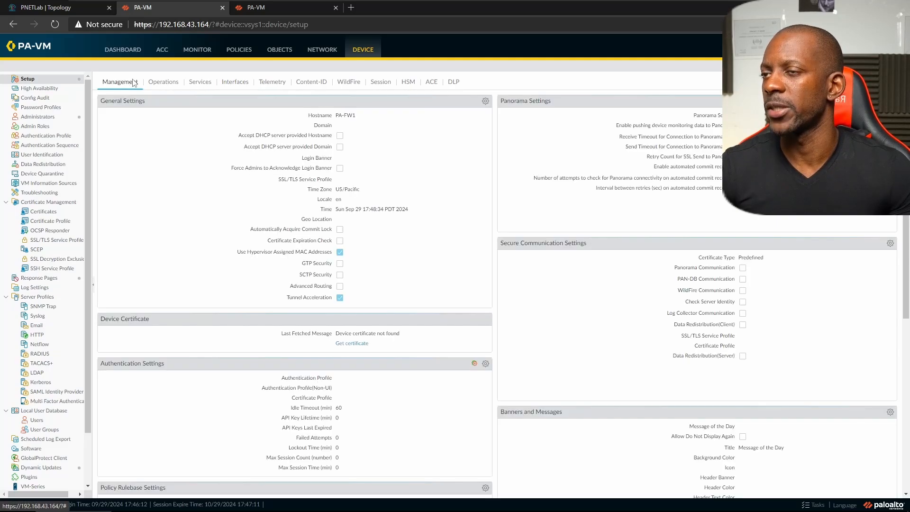
pyautogui.click(320, 55)
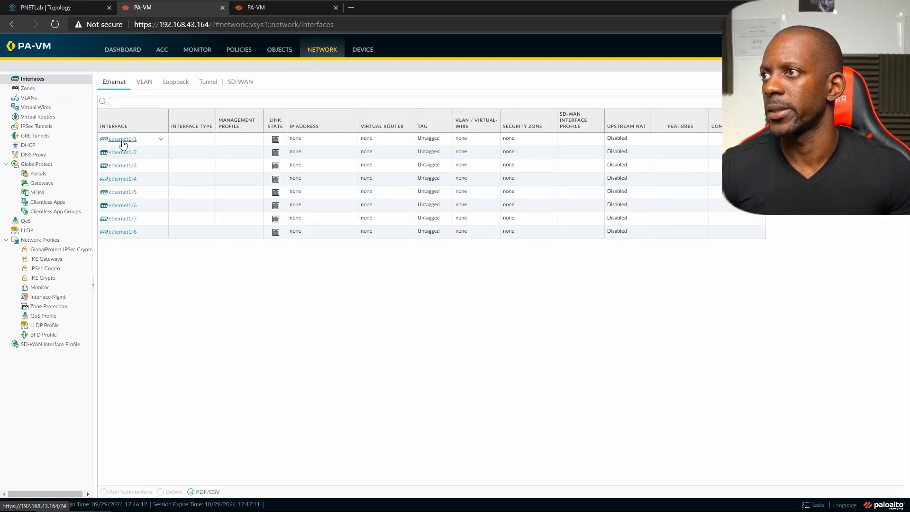
pyautogui.click(122, 141)
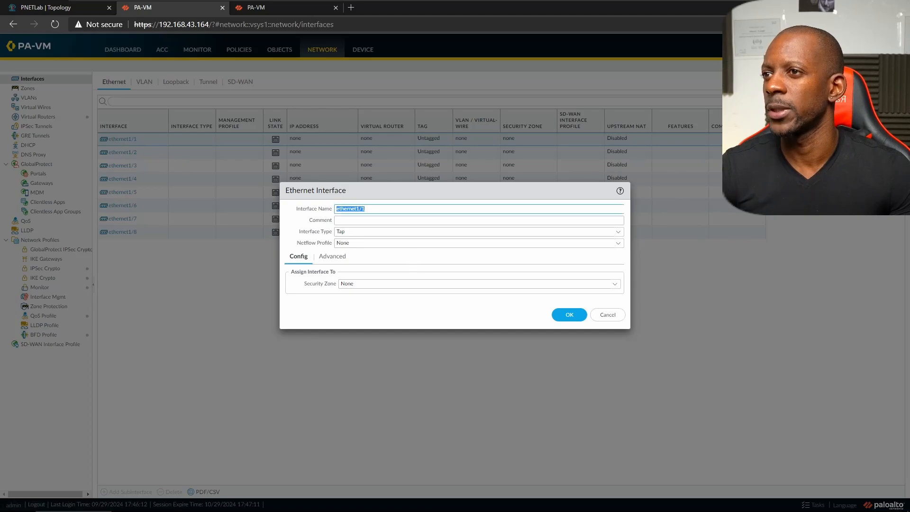
pyautogui.click(45, 7)
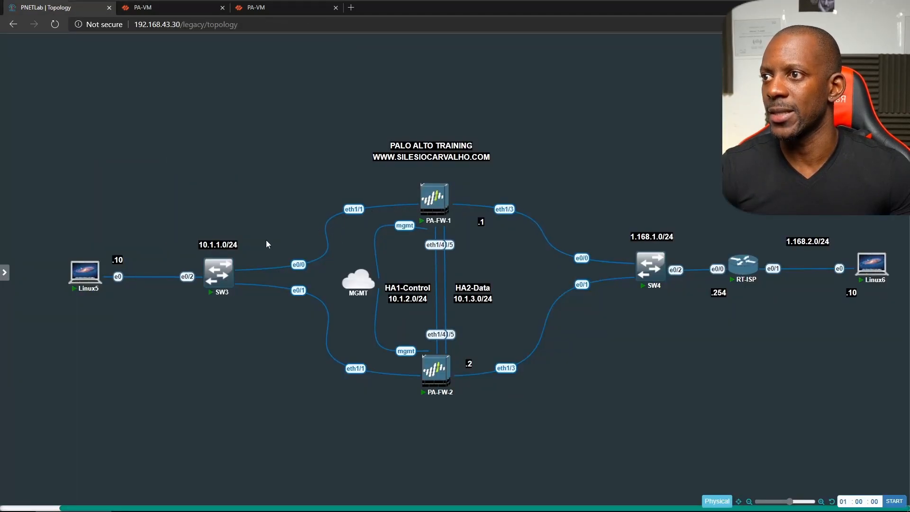
pyautogui.click(198, 8)
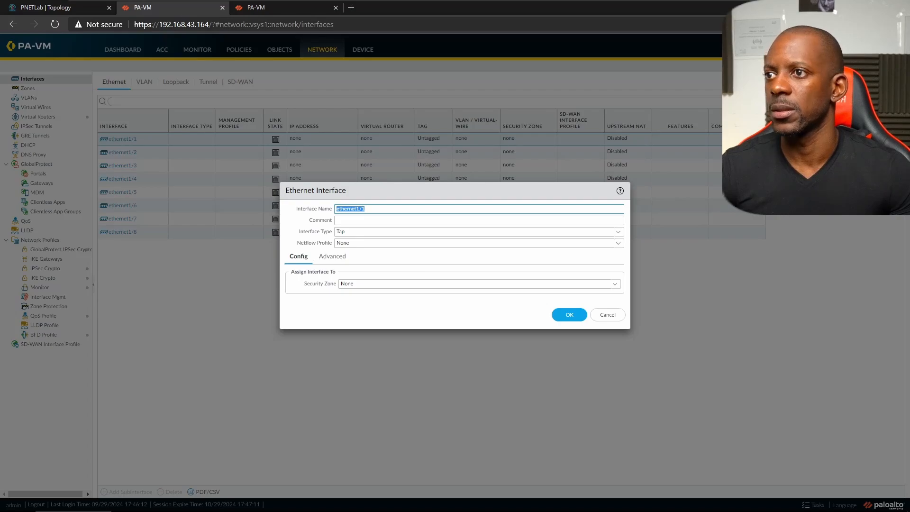
# - Make ethernet1/1 Layer3 on virtual router default with a new inside_zone security zone
pyautogui.click(618, 233)
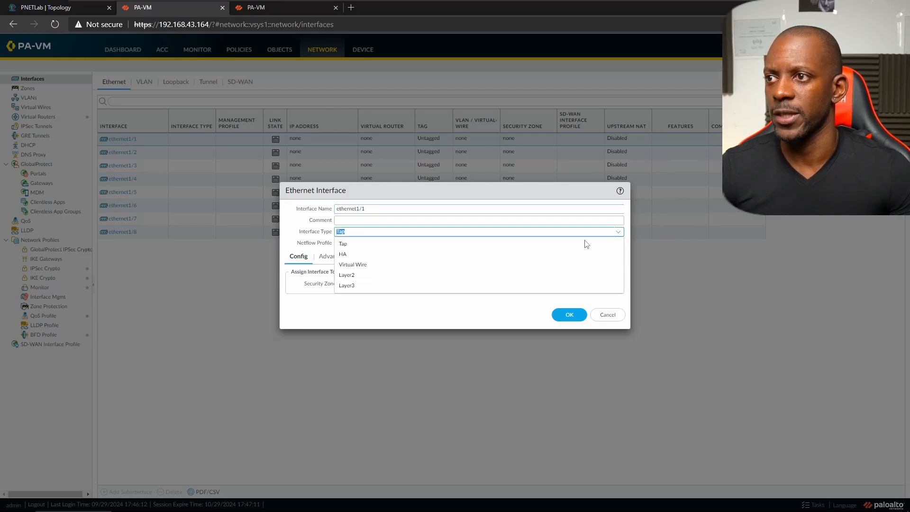
pyautogui.click(353, 287)
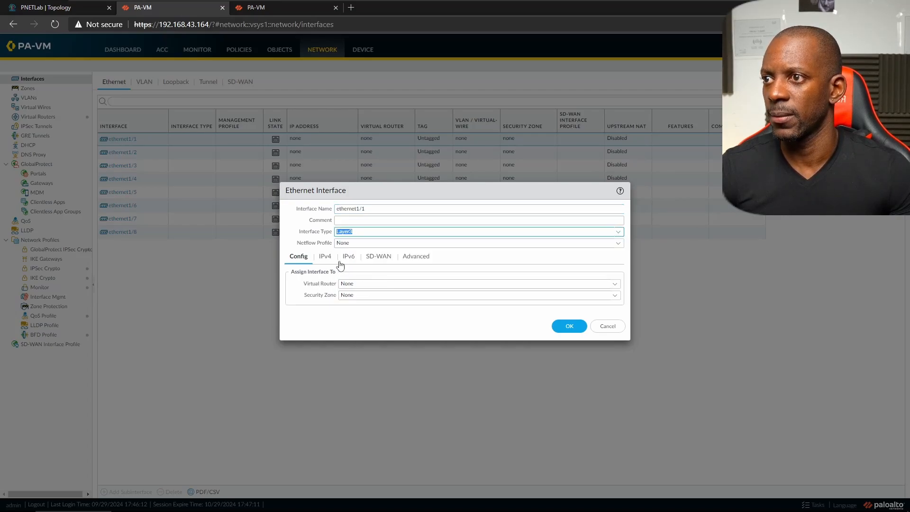
pyautogui.click(615, 284)
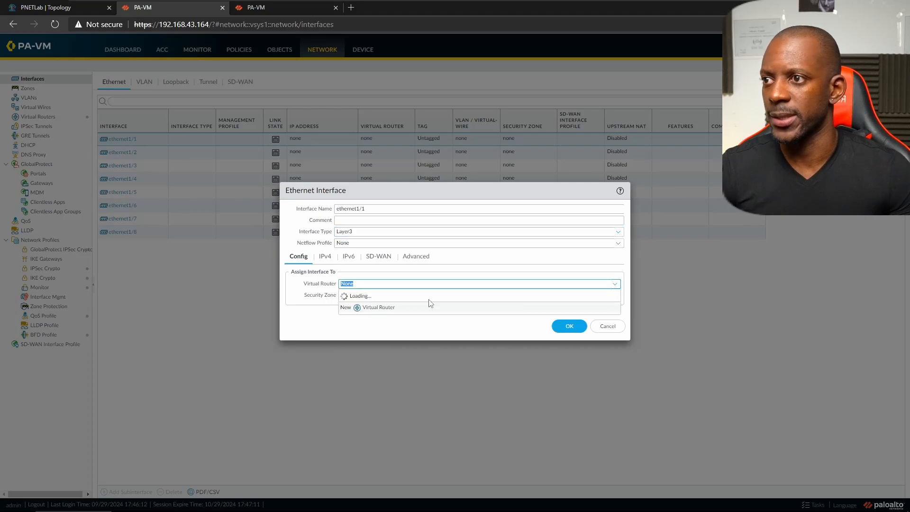
pyautogui.click(362, 308)
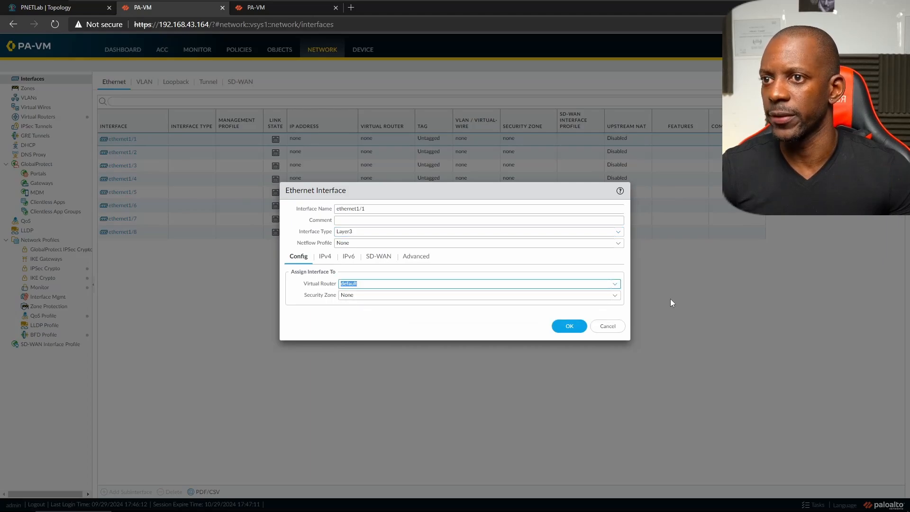
pyautogui.click(615, 295)
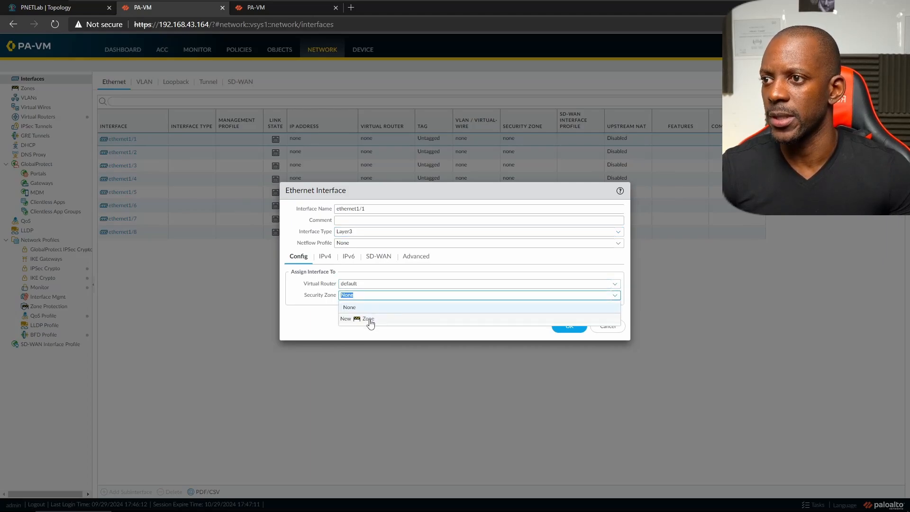
pyautogui.click(368, 320)
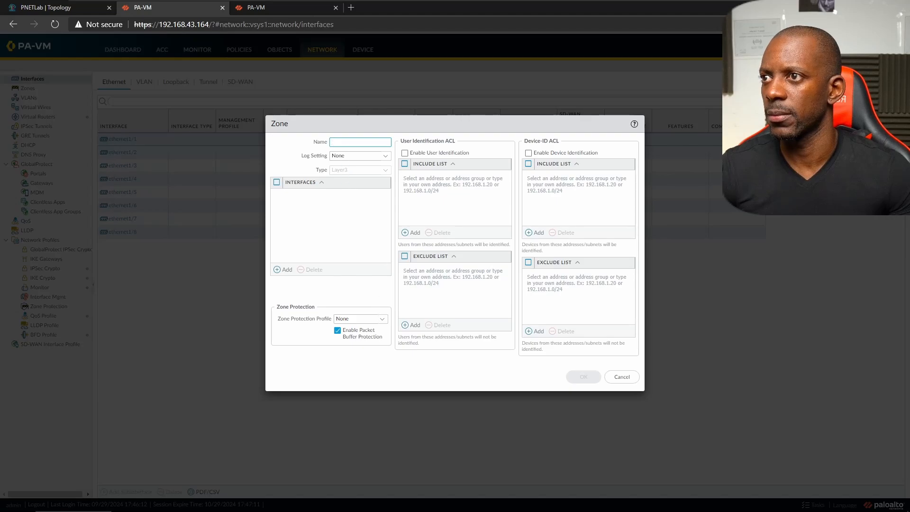
pyautogui.write('inside_zone')
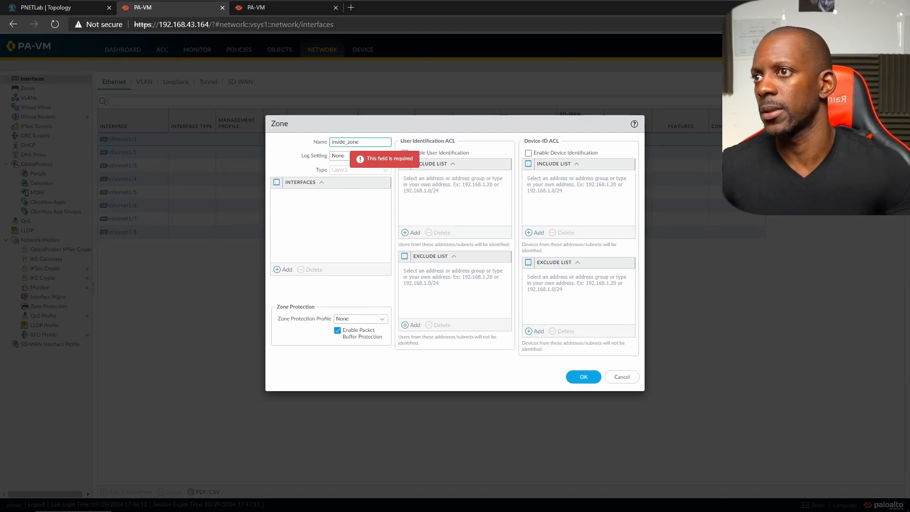
pyautogui.click(581, 377)
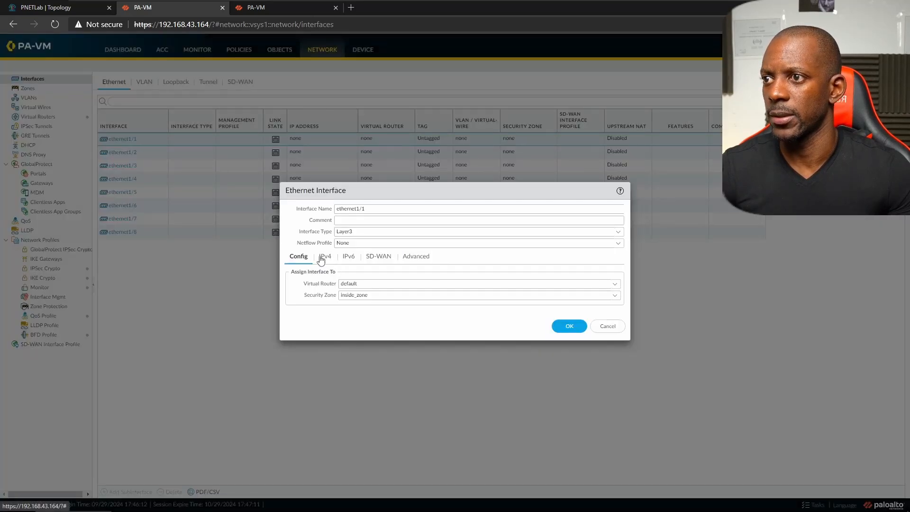
# - Add 10.1.1.1/24 as ethernet1/1's IPv4 address
pyautogui.click(321, 260)
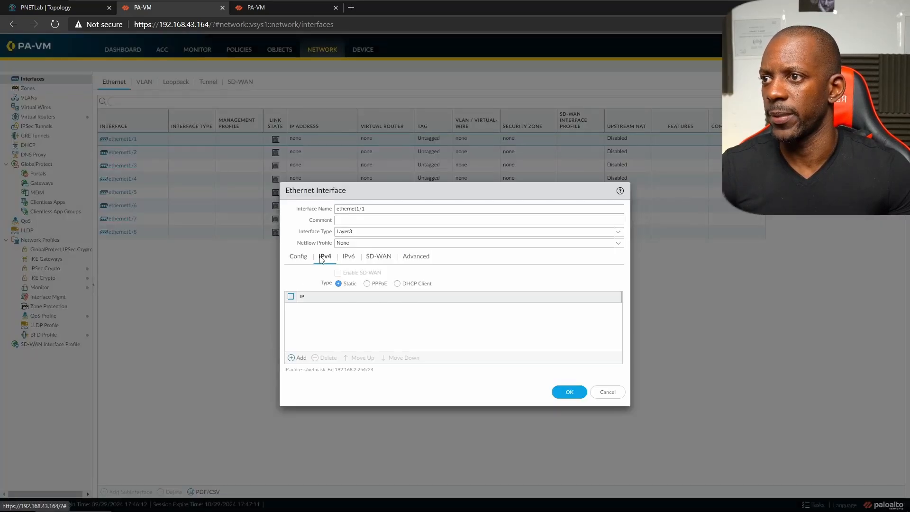
pyautogui.click(298, 358)
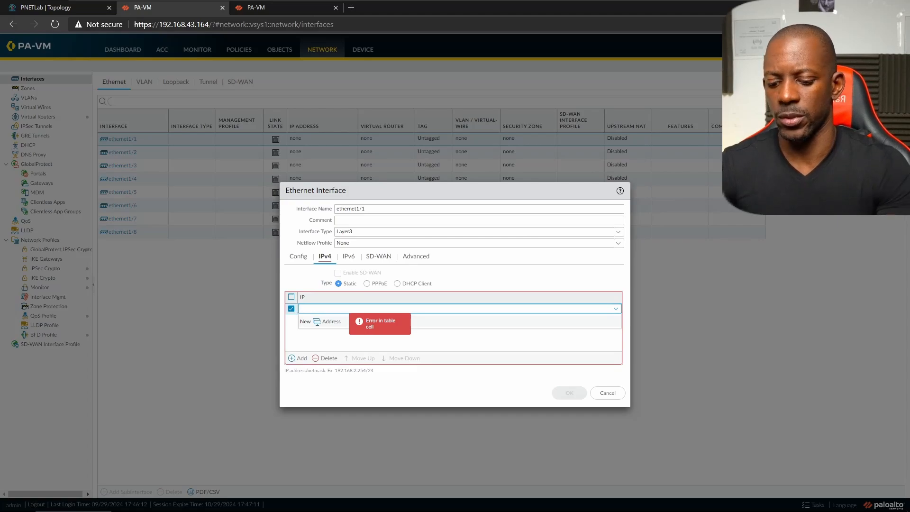
pyautogui.write('1.168.1')
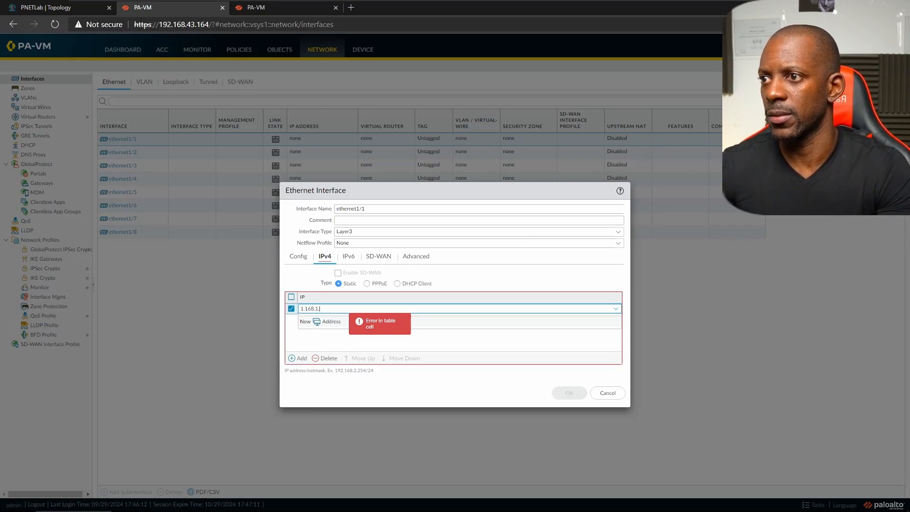
pyautogui.write('.1')
pyautogui.press('BackSpace')
pyautogui.press('BackSpace')
pyautogui.press('BackSpace')
pyautogui.press('BackSpace')
pyautogui.press('BackSpace')
pyautogui.press('BackSpace')
pyautogui.press('BackSpace')
pyautogui.press('BackSpace')
pyautogui.press('BackSpace')
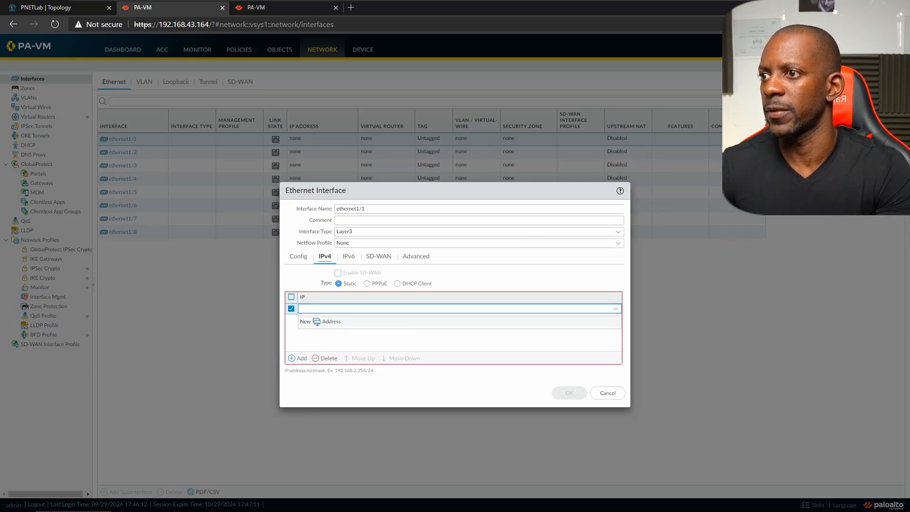
pyautogui.write('10.1.1.1')
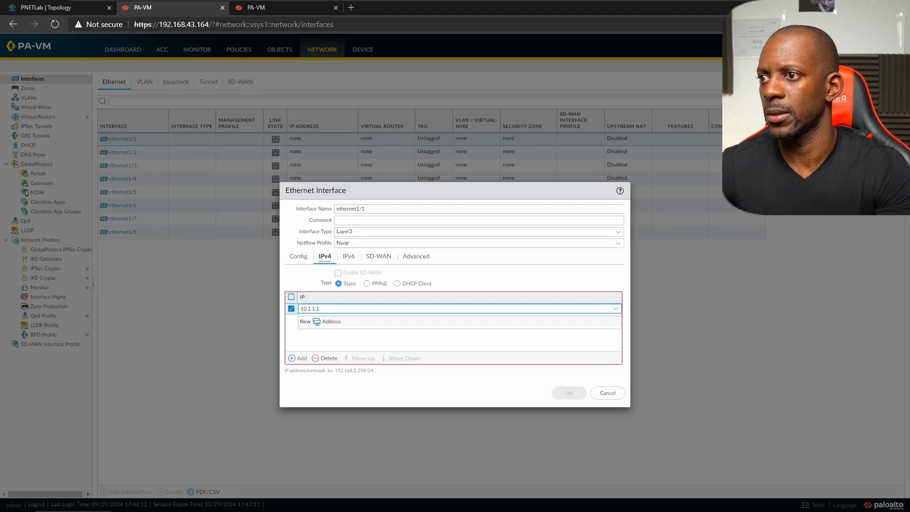
pyautogui.write('/24')
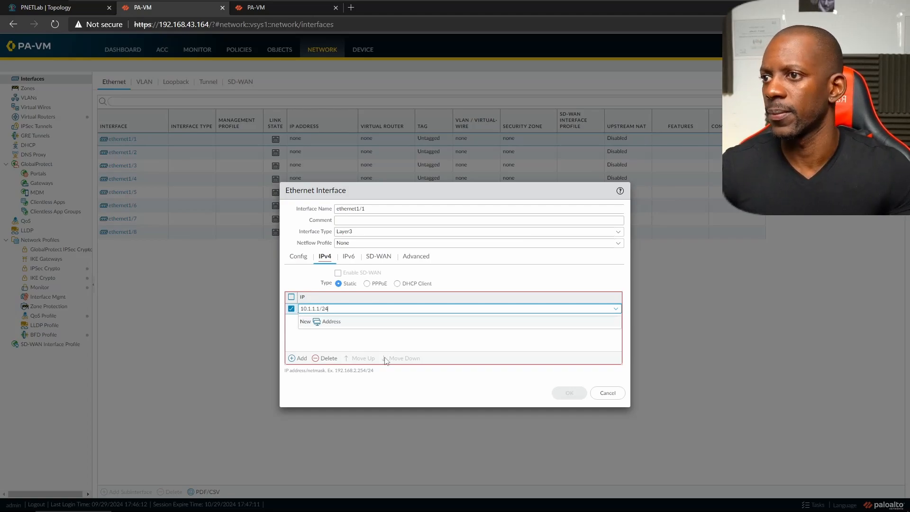
pyautogui.click(386, 344)
# - Check the topology and advanced link settings, then save the ethernet1/1 interface
pyautogui.hotkey('ctrl', 'shift', 'Tab')
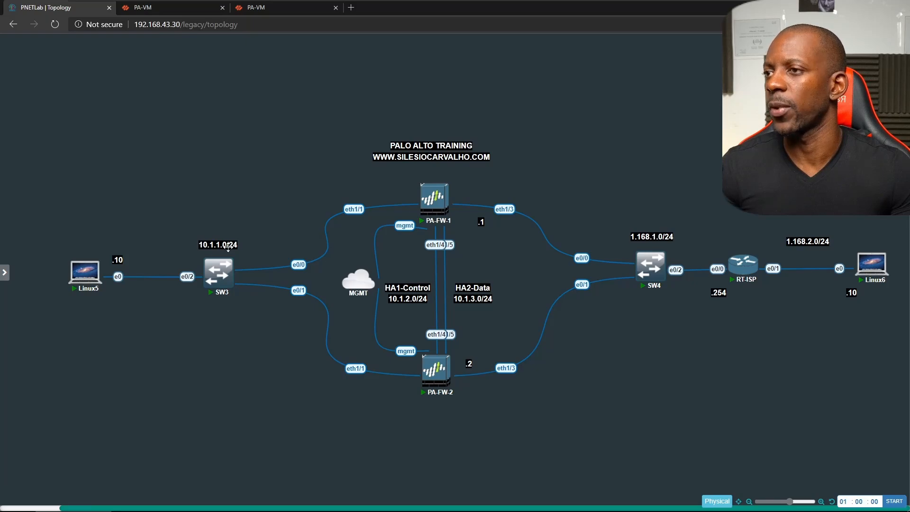
pyautogui.hotkey('ctrl', 'Tab')
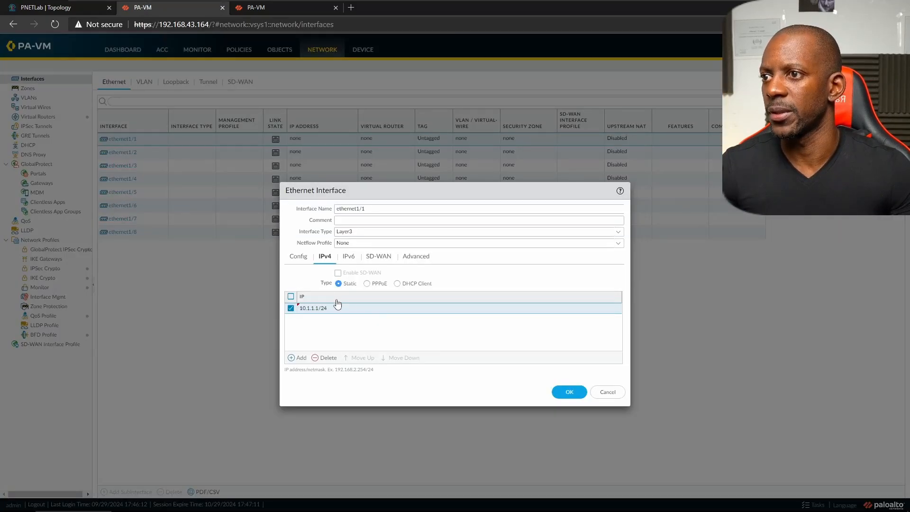
pyautogui.click(417, 256)
pyautogui.click(564, 402)
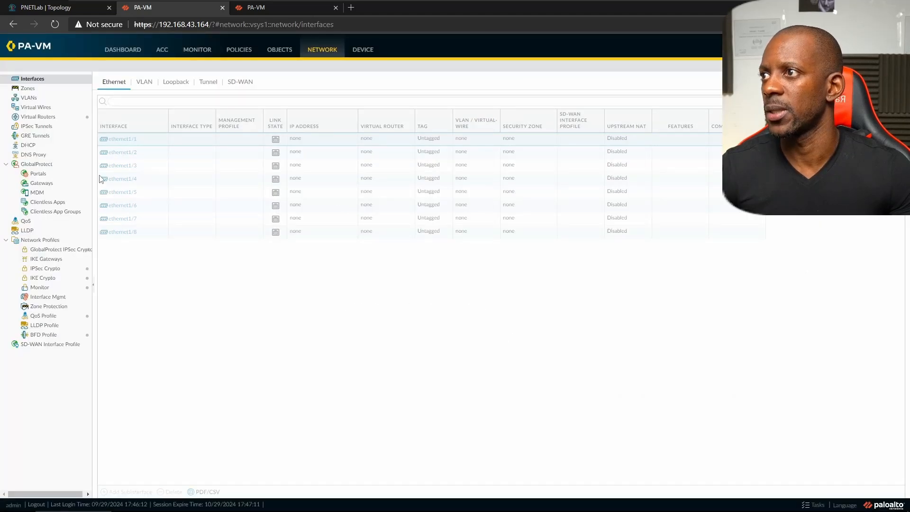
pyautogui.click(119, 170)
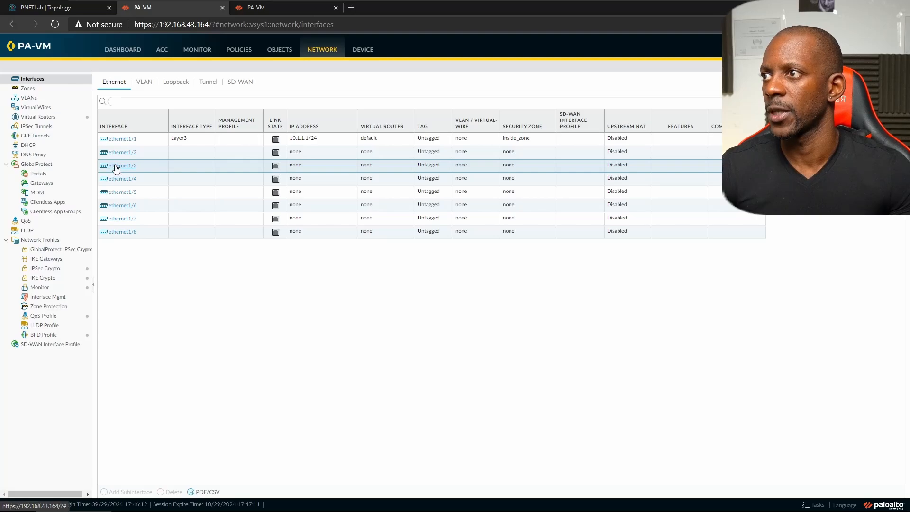
# - Make ethernet1/3 a Layer3 interface on virtual router default in a new outside_zone security zone
pyautogui.click(116, 167)
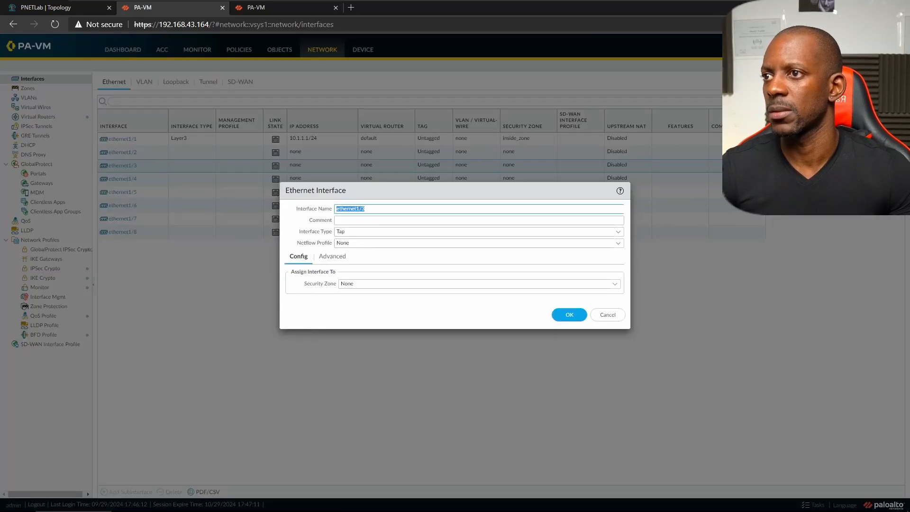
pyautogui.click(621, 232)
pyautogui.click(353, 285)
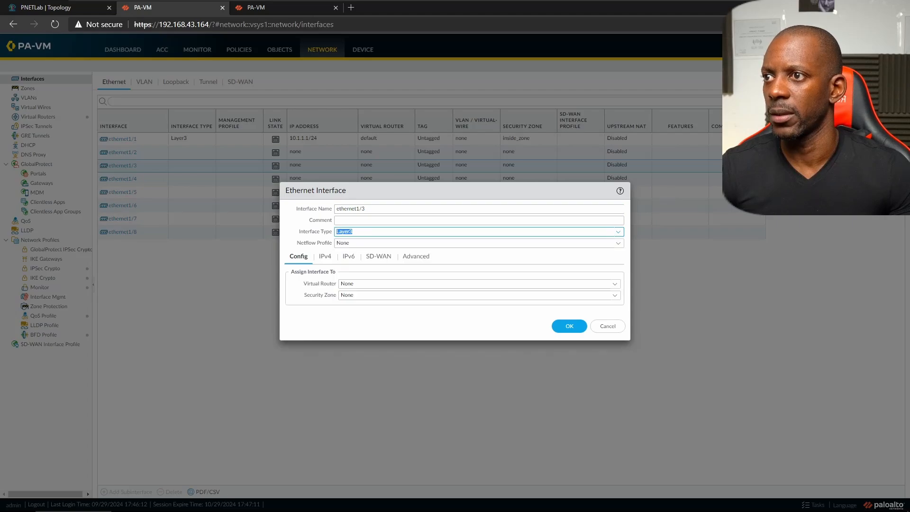
pyautogui.click(615, 284)
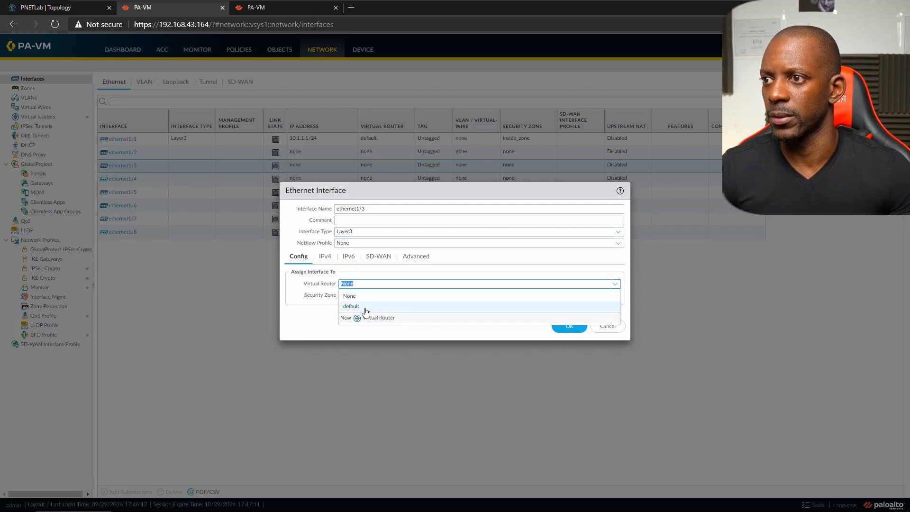
pyautogui.click(365, 308)
pyautogui.click(614, 296)
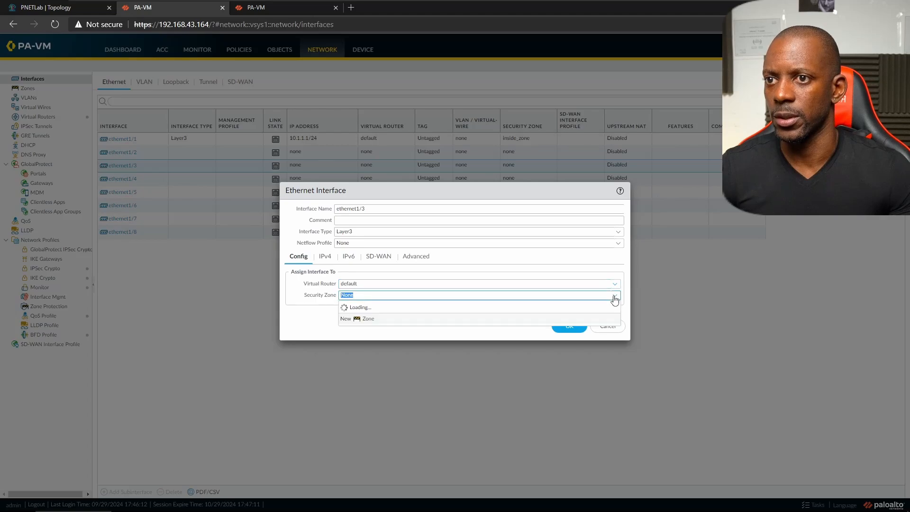
pyautogui.click(366, 329)
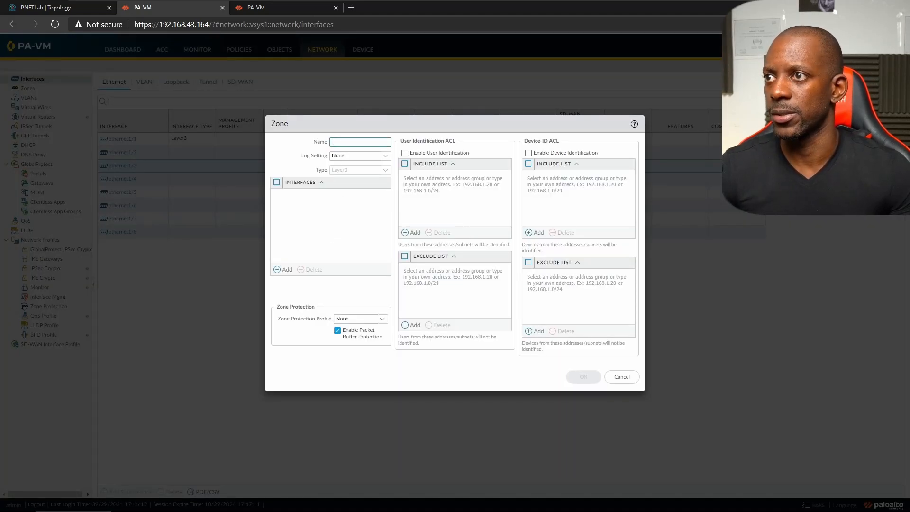
pyautogui.write('outside')
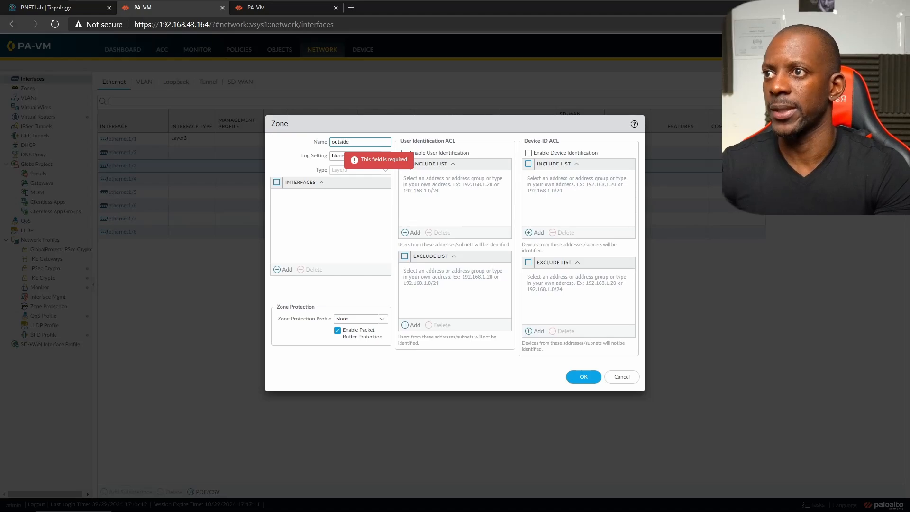
pyautogui.write('_zone')
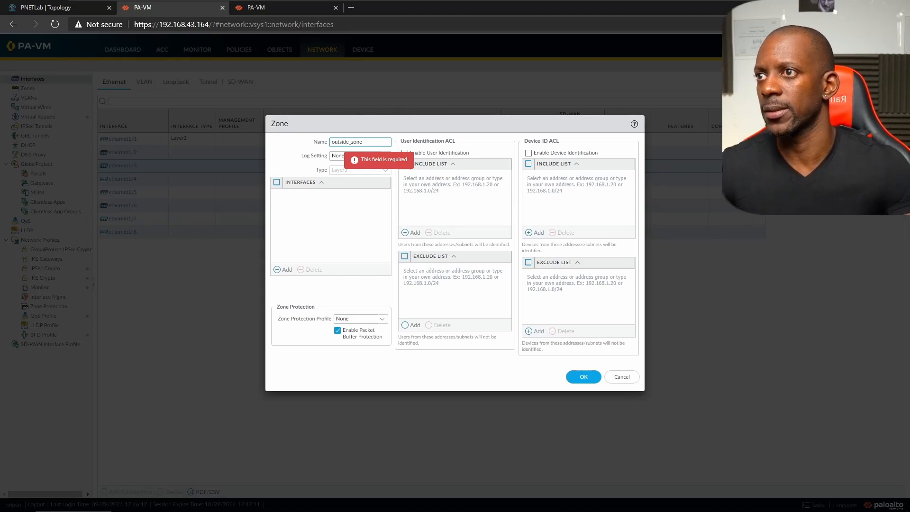
pyautogui.click(581, 379)
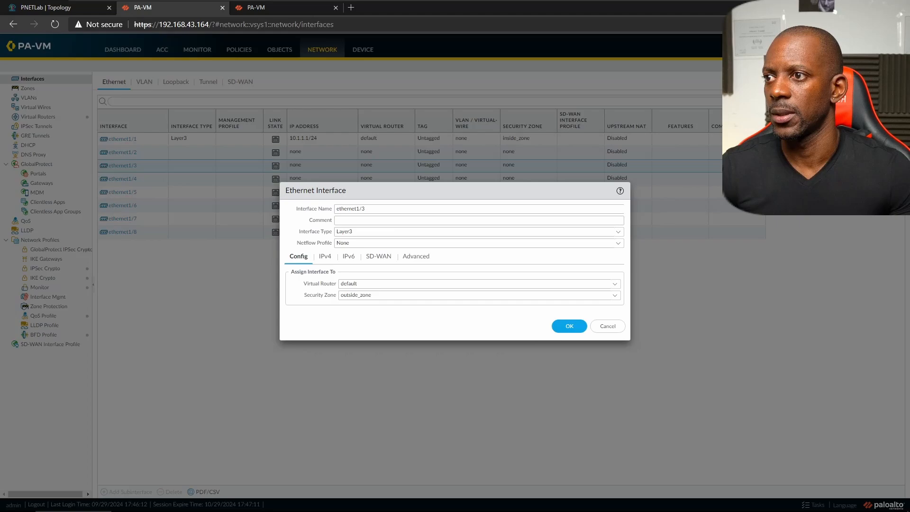
# - Give ethernet1/3 the IPv4 address 1.168.1.1/24 and save the interface
pyautogui.click(324, 258)
pyautogui.click(297, 359)
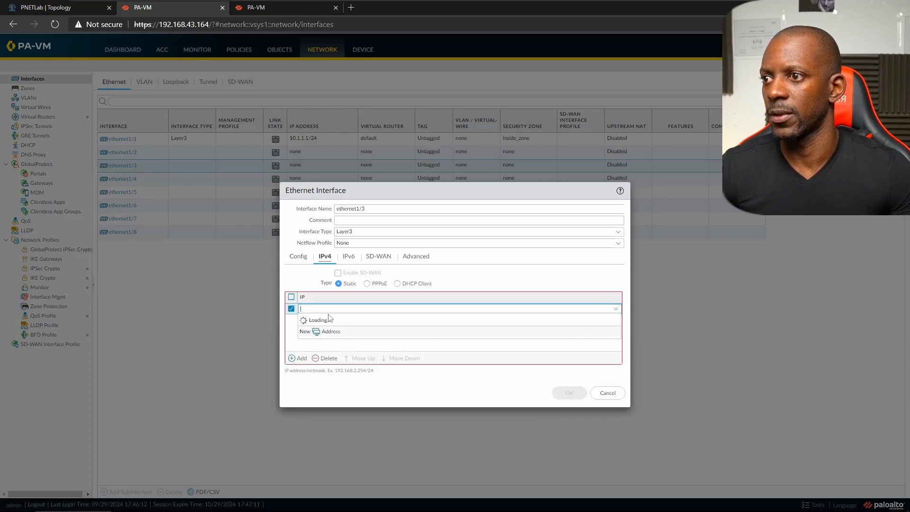
pyautogui.write('1.1')
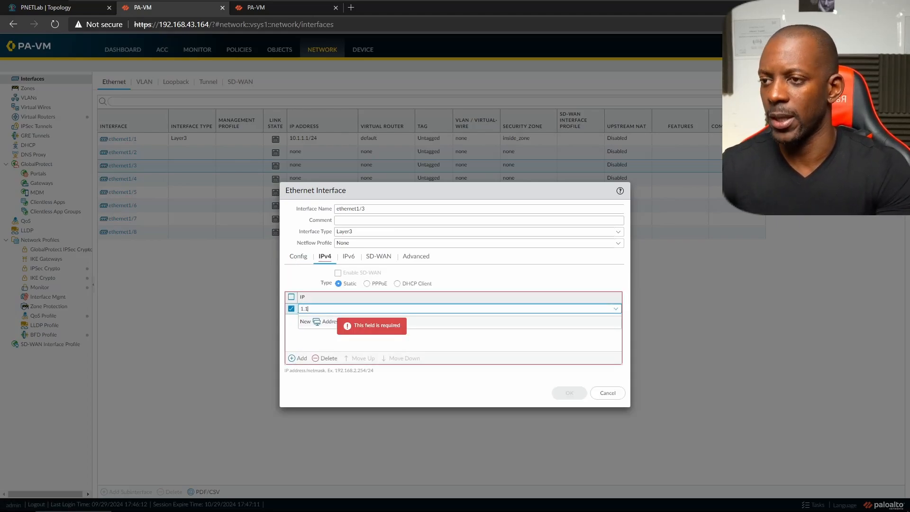
pyautogui.write('68.1.1/24')
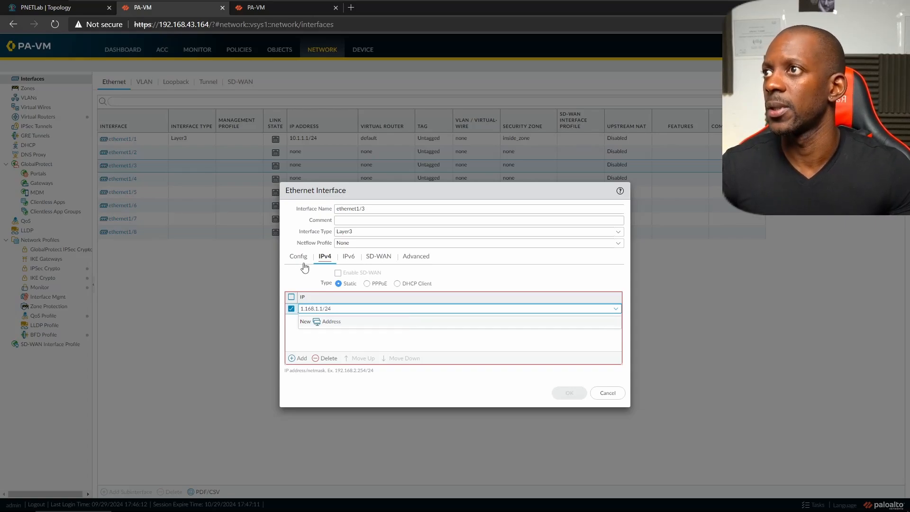
pyautogui.hotkey('ctrl', 'shift', 'Tab')
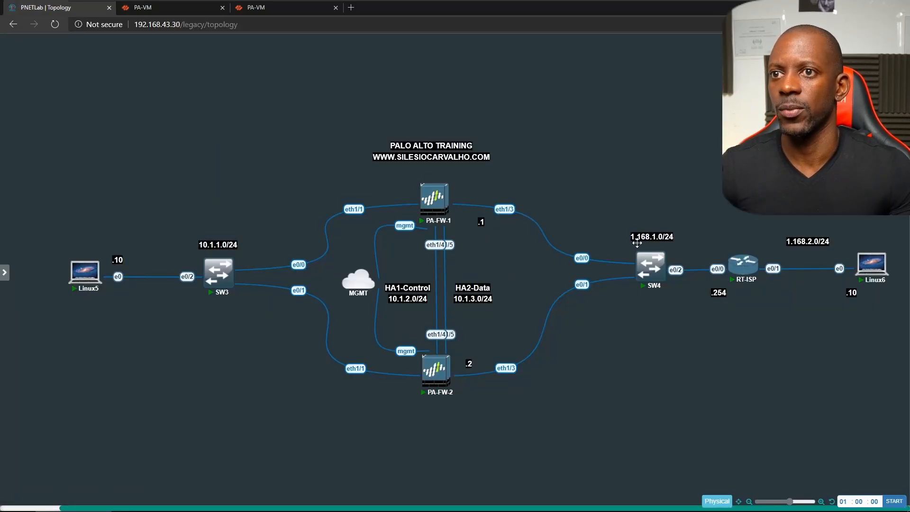
pyautogui.hotkey('ctrl', 'Tab')
pyautogui.hotkey('ctrl', 'a')
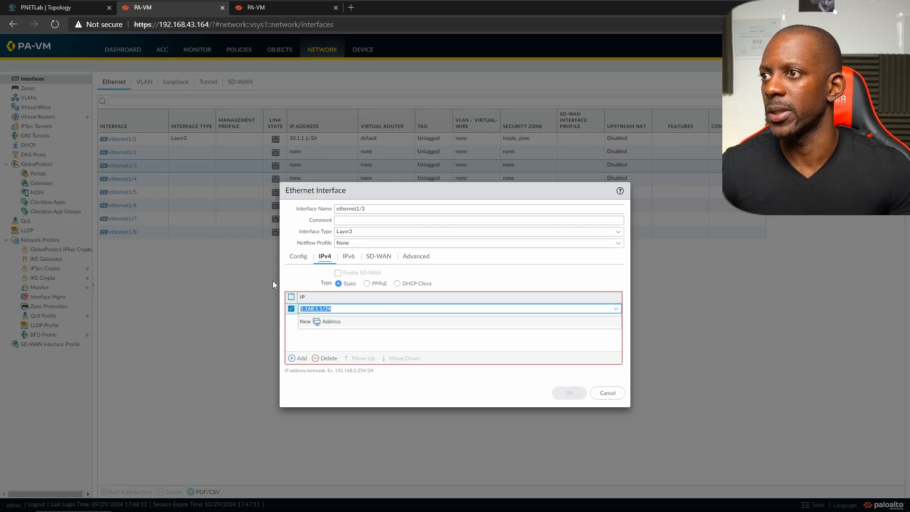
pyautogui.click(363, 343)
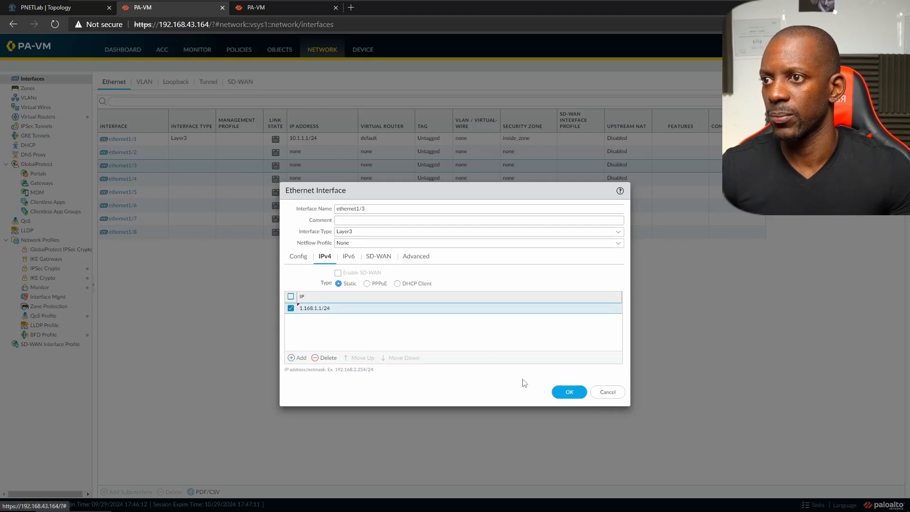
pyautogui.click(569, 393)
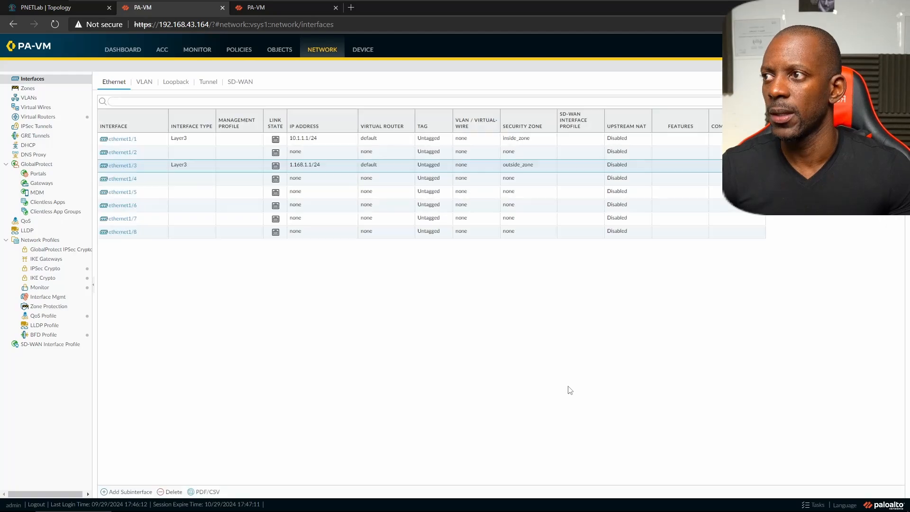
# - Set ethernet1/4's interface type to HA and save it
pyautogui.hotkey('ctrl', '1')
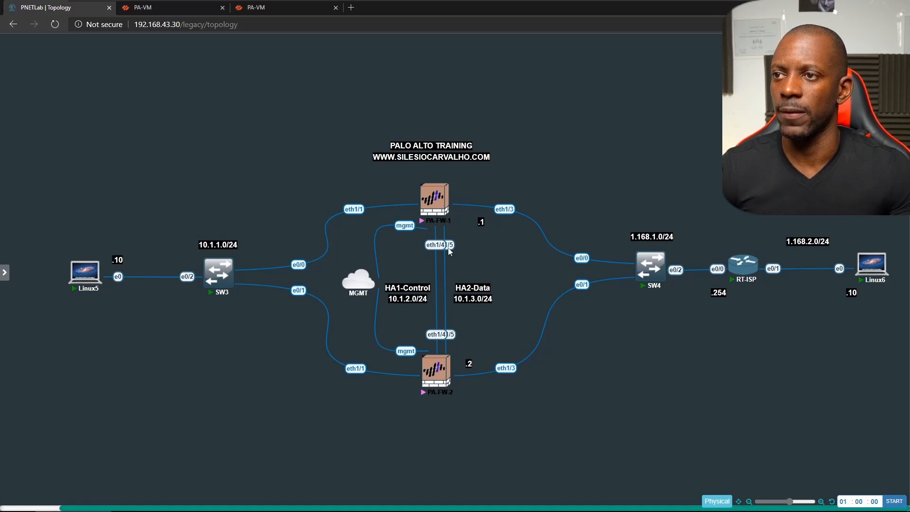
pyautogui.hotkey('ctrl', '2')
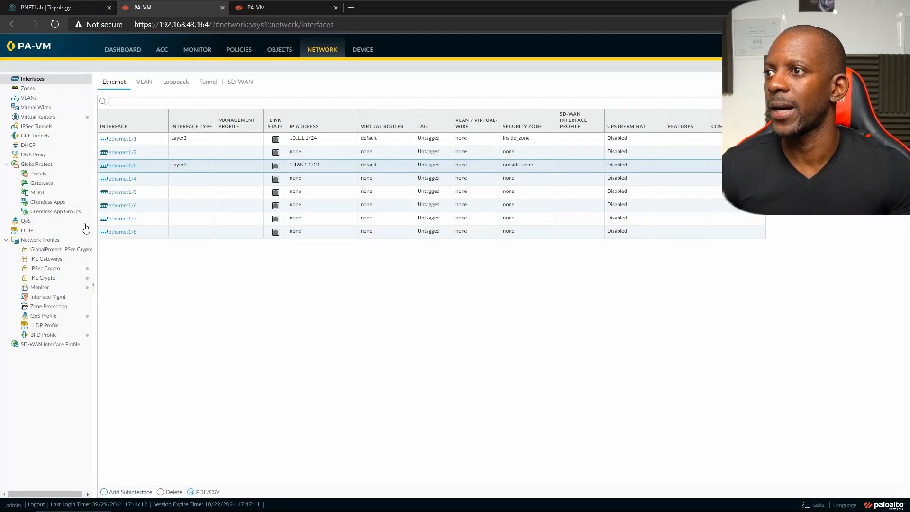
pyautogui.click(127, 180)
pyautogui.click(126, 180)
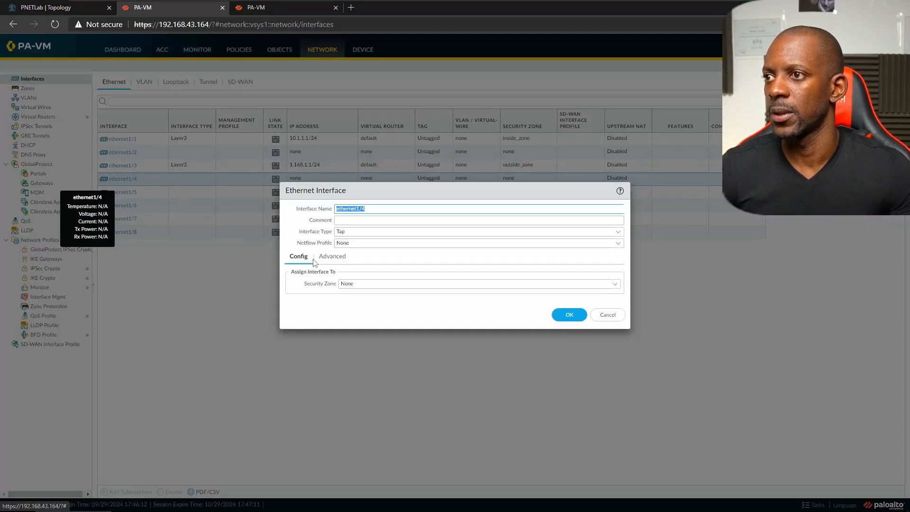
pyautogui.click(618, 232)
pyautogui.click(396, 258)
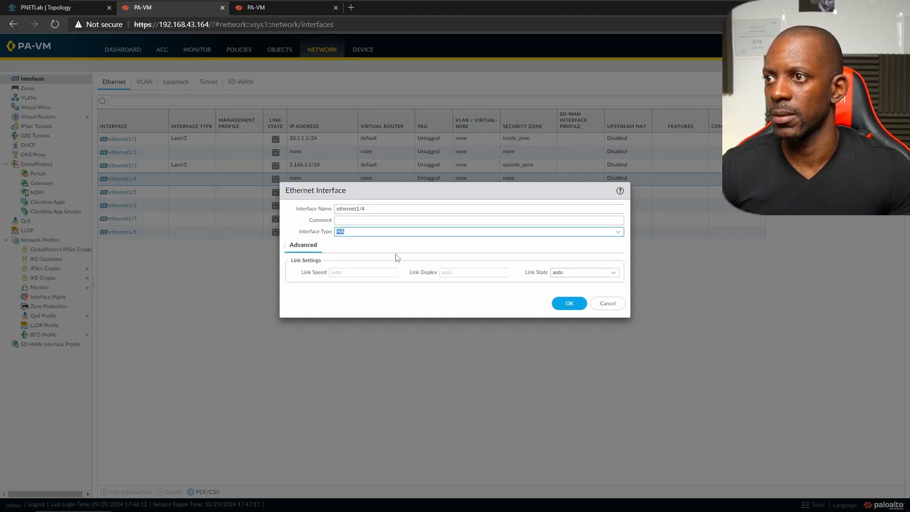
pyautogui.click(559, 303)
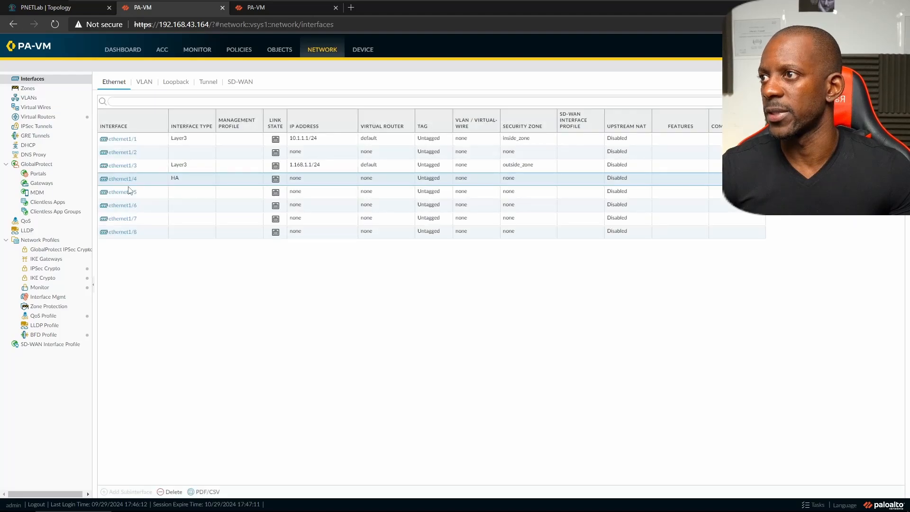
# - Set ethernet1/5's interface type to HA and save it
pyautogui.click(126, 194)
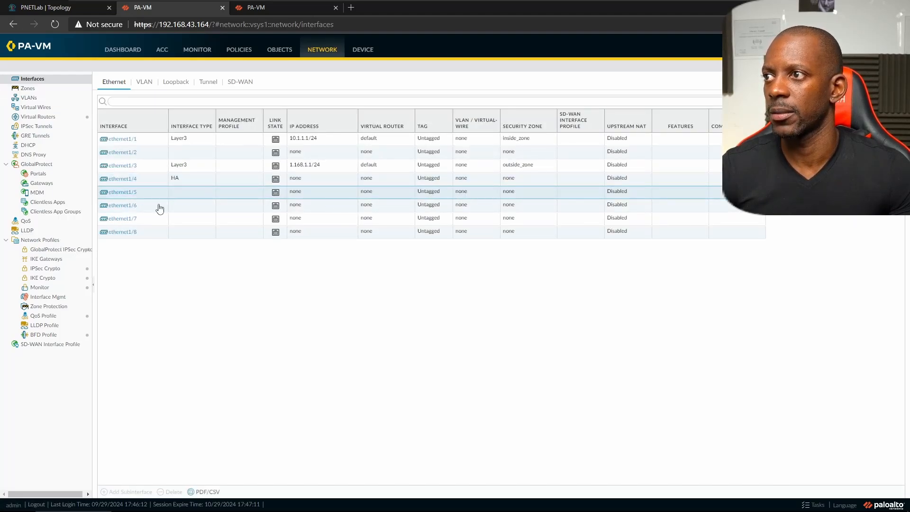
pyautogui.click(124, 192)
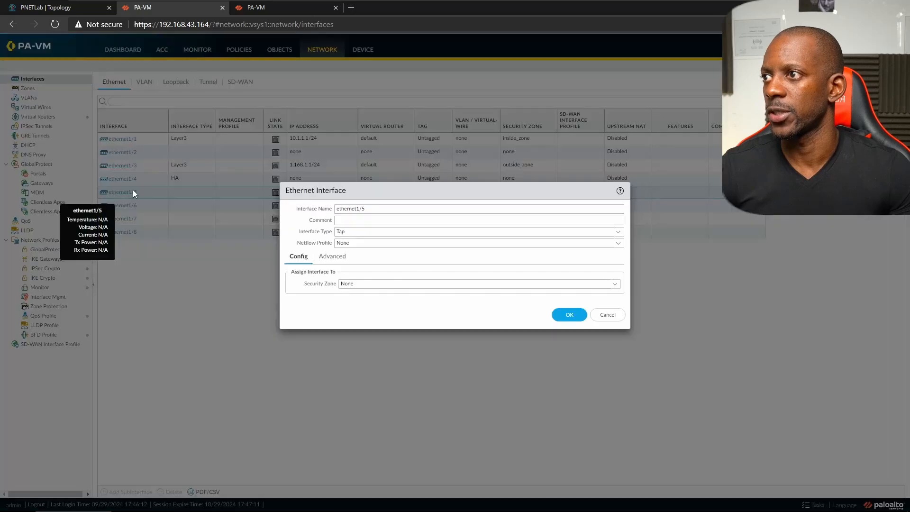
pyautogui.click(618, 231)
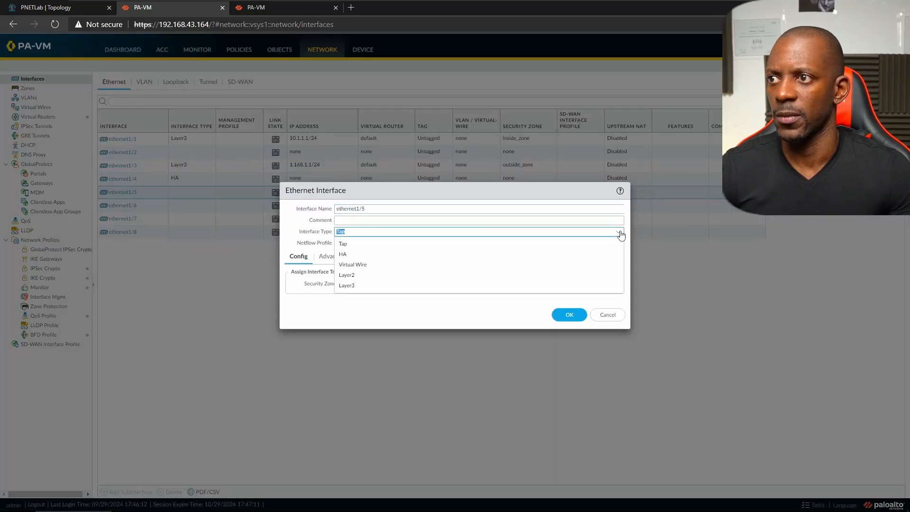
pyautogui.click(367, 259)
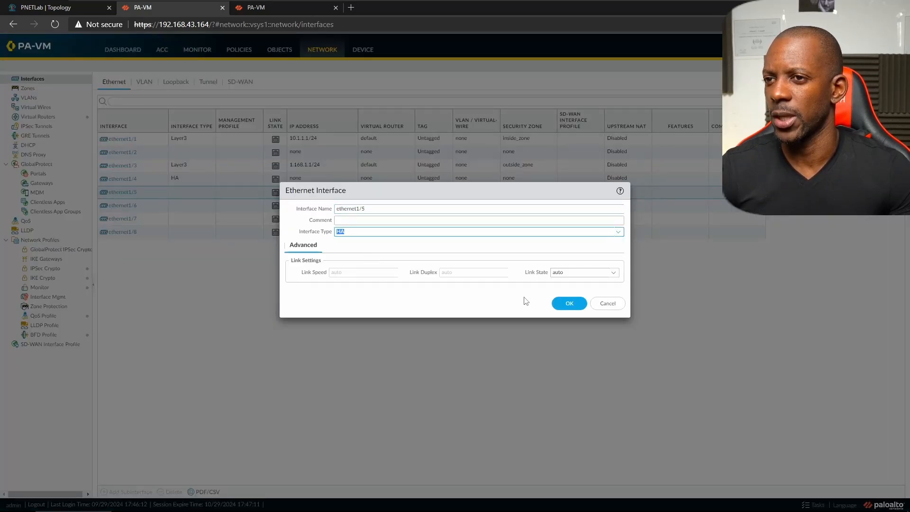
pyautogui.click(568, 304)
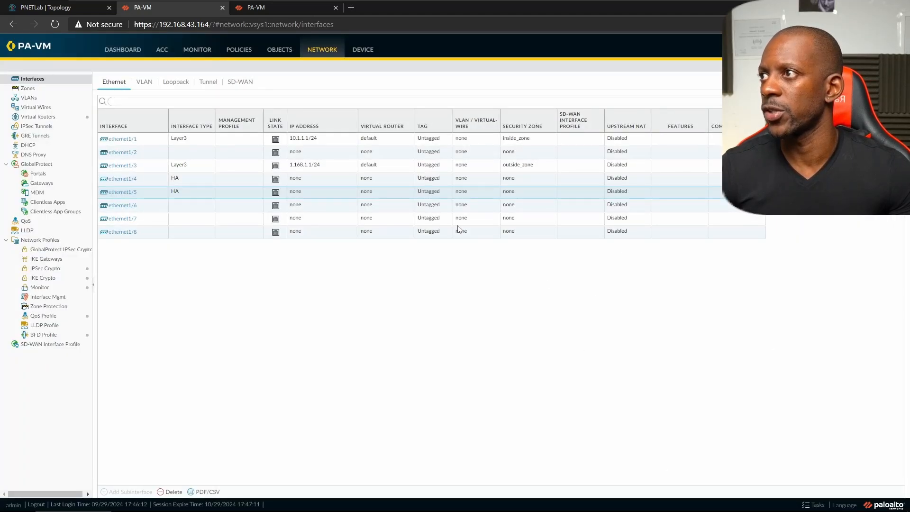
# - On the default virtual router, add static route default_route with destination 0.0.0.0/0
pyautogui.click(51, 119)
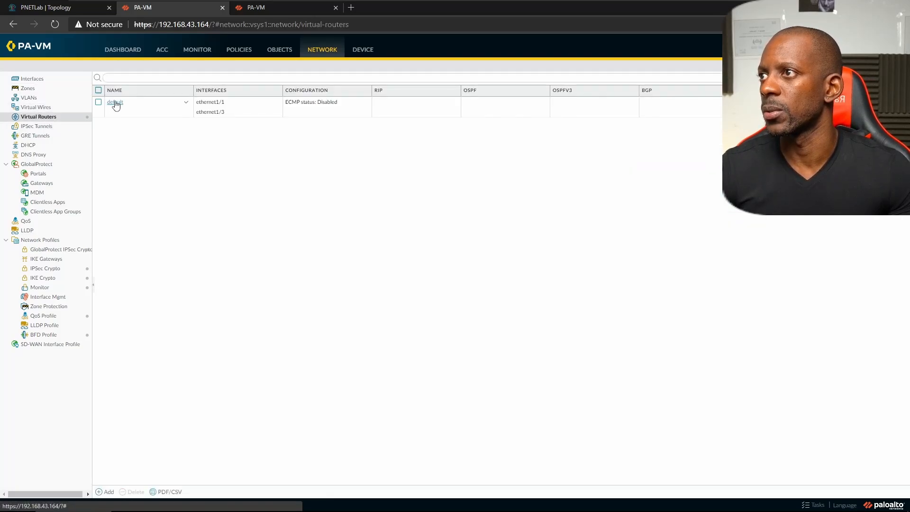
pyautogui.click(115, 103)
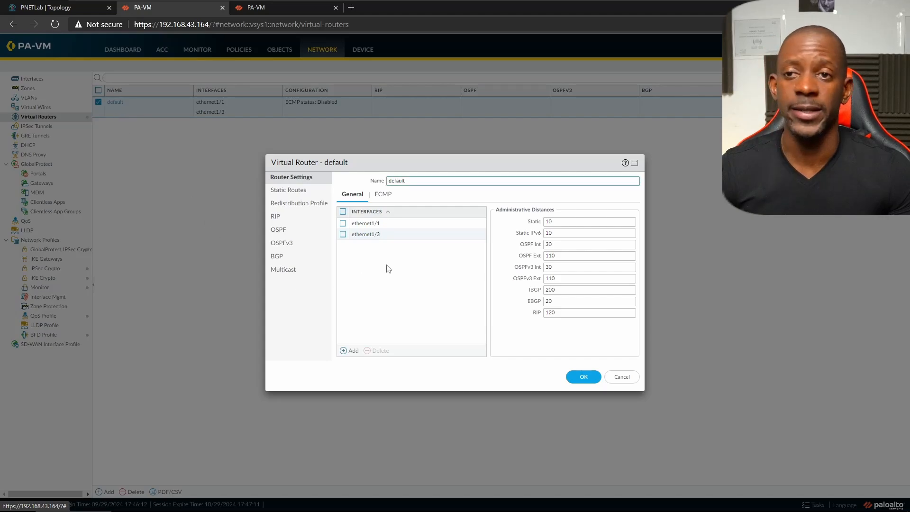
pyautogui.click(300, 190)
pyautogui.click(349, 352)
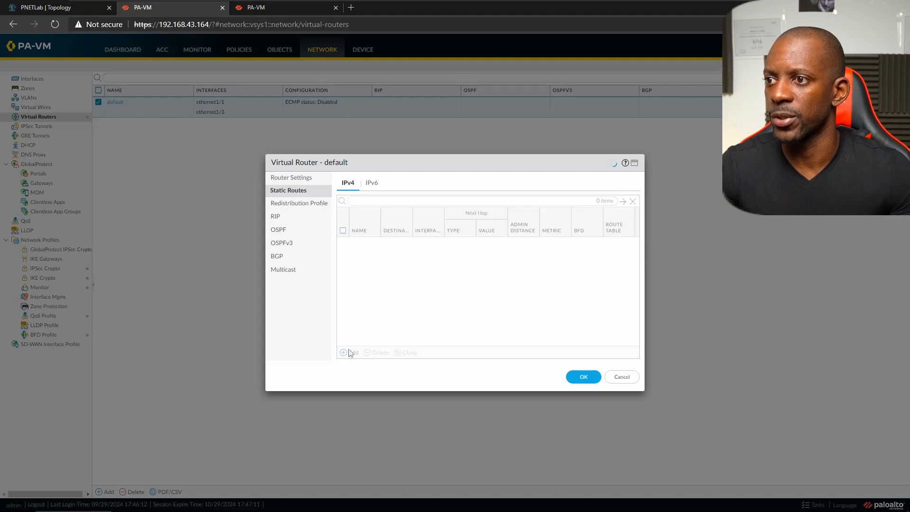
pyautogui.write('default_route')
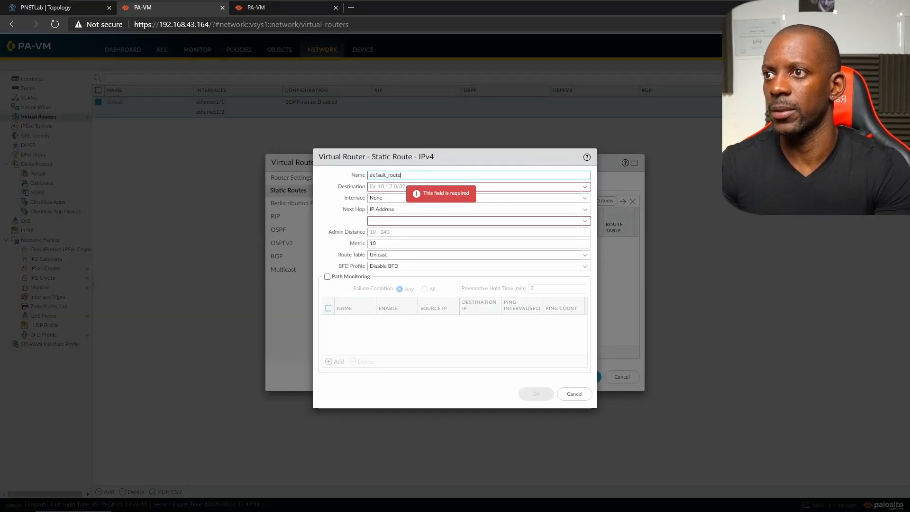
pyautogui.press('Tab')
pyautogui.write('0')
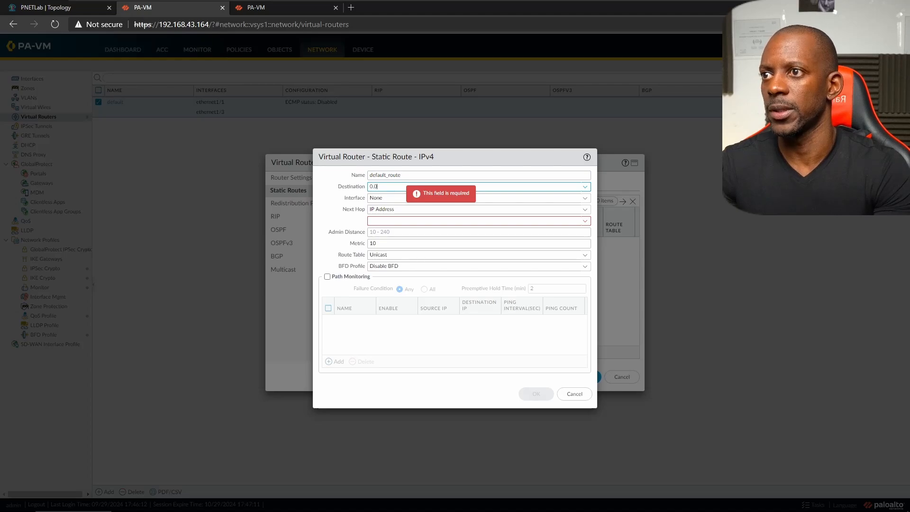
pyautogui.write('.0.0.0/0')
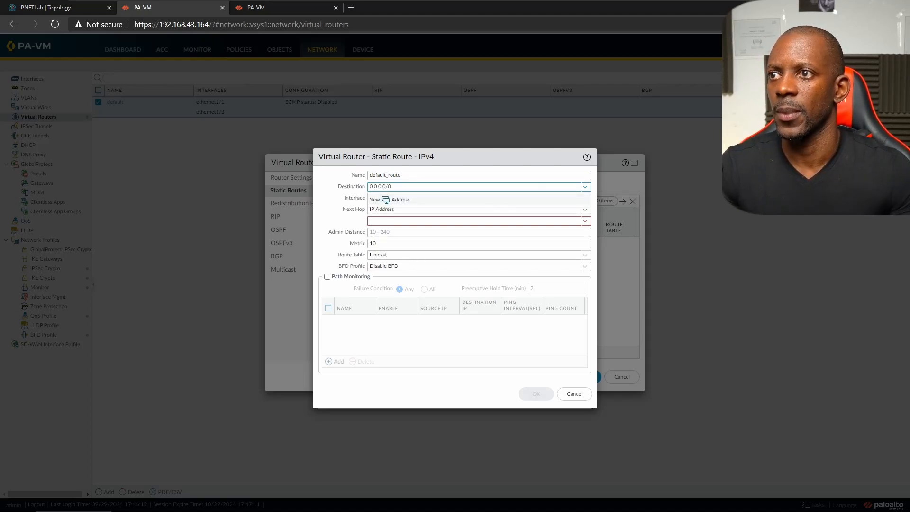
pyautogui.click(413, 175)
# - Send the route out ethernet1/3 via next hop 1.168.1.254, then save the route and router
pyautogui.click(586, 200)
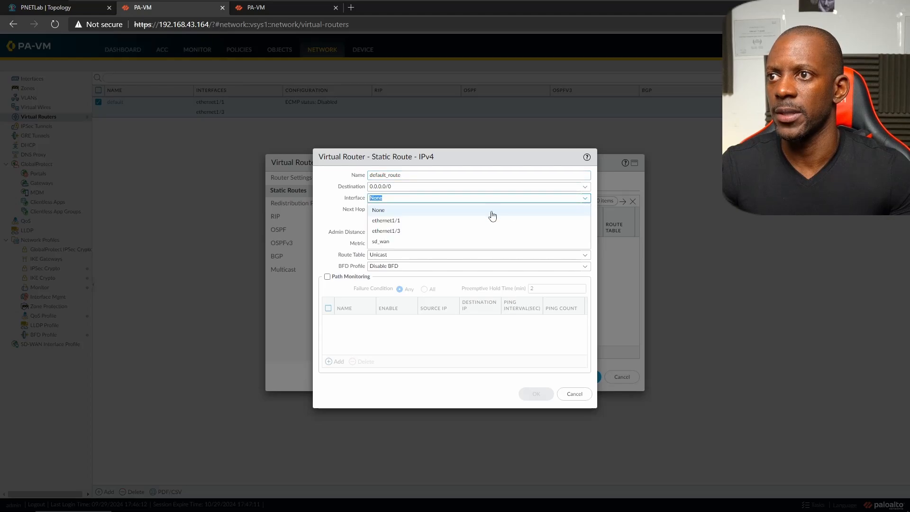
pyautogui.click(405, 232)
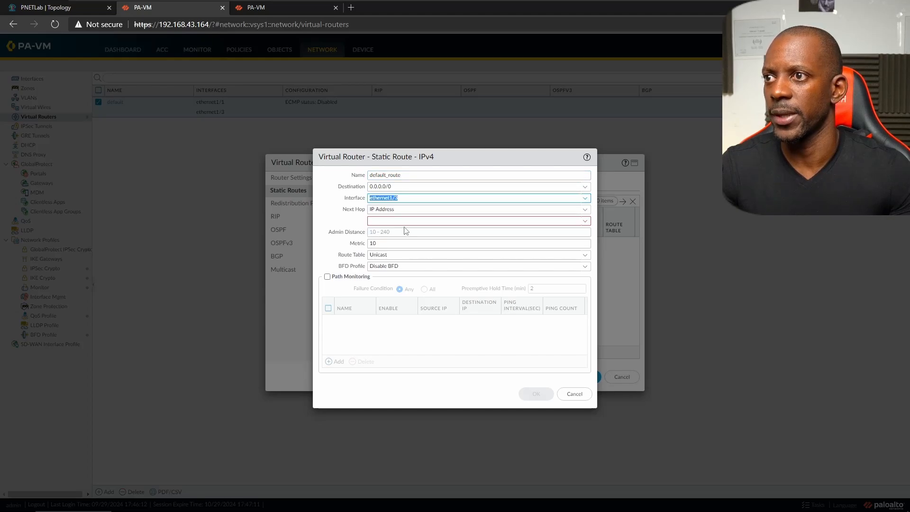
pyautogui.click(474, 220)
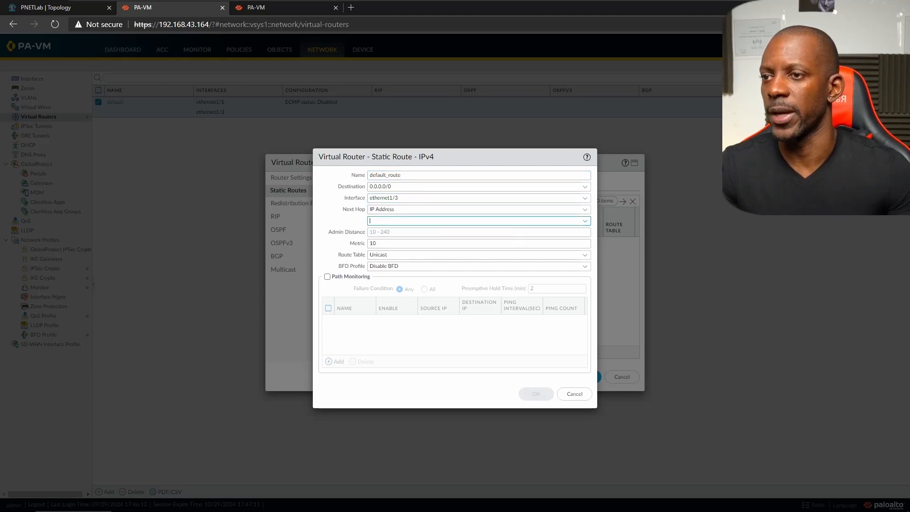
pyautogui.write('1.168.1.25')
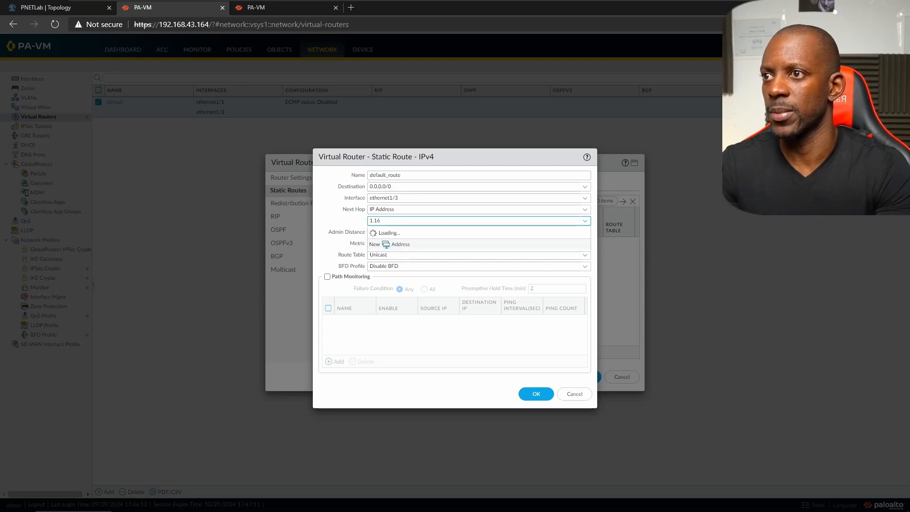
pyautogui.write('4')
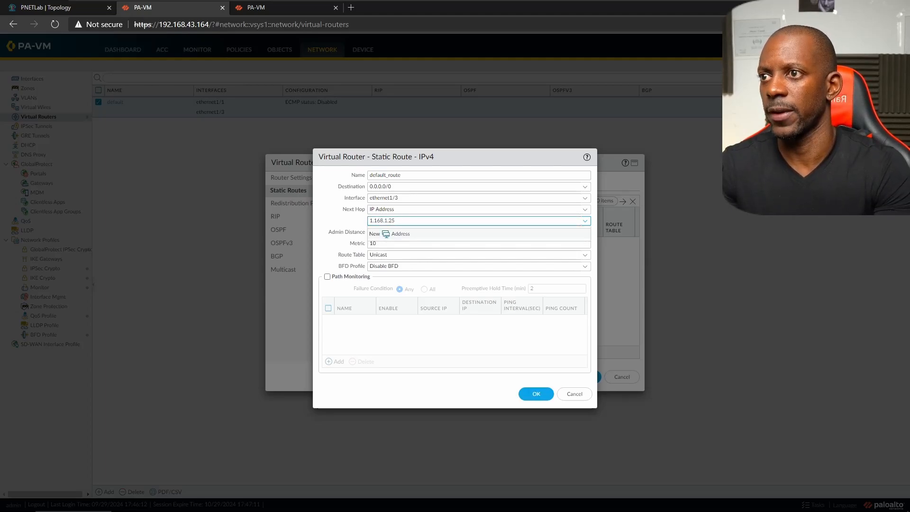
pyautogui.click(52, 7)
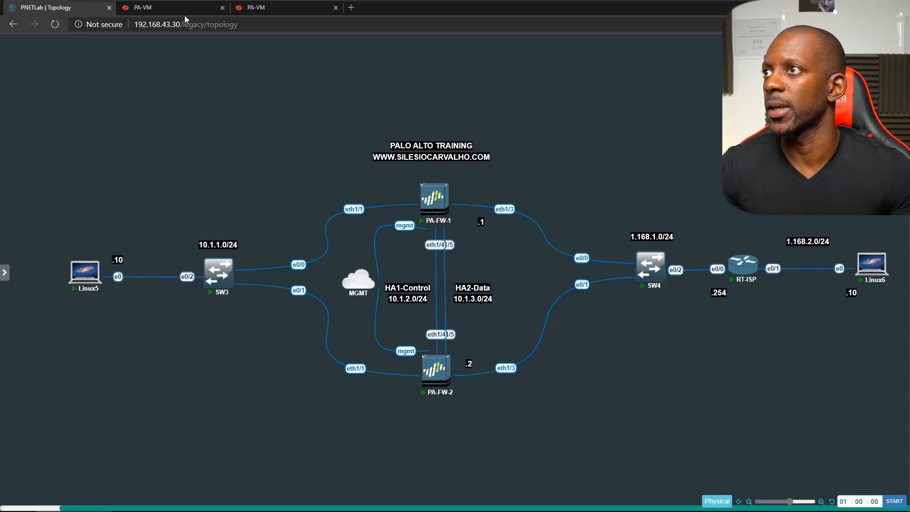
pyautogui.click(156, 7)
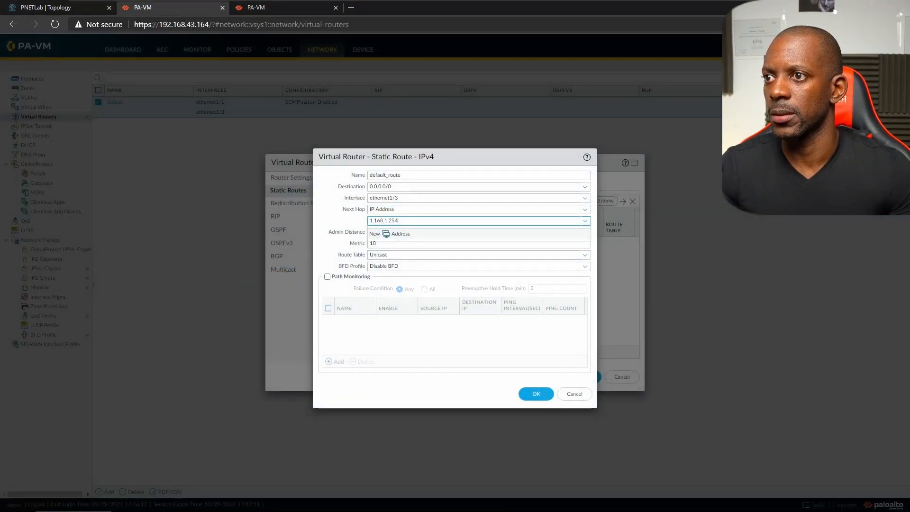
pyautogui.press('Tab')
pyautogui.press('Tab')
pyautogui.press('Tab')
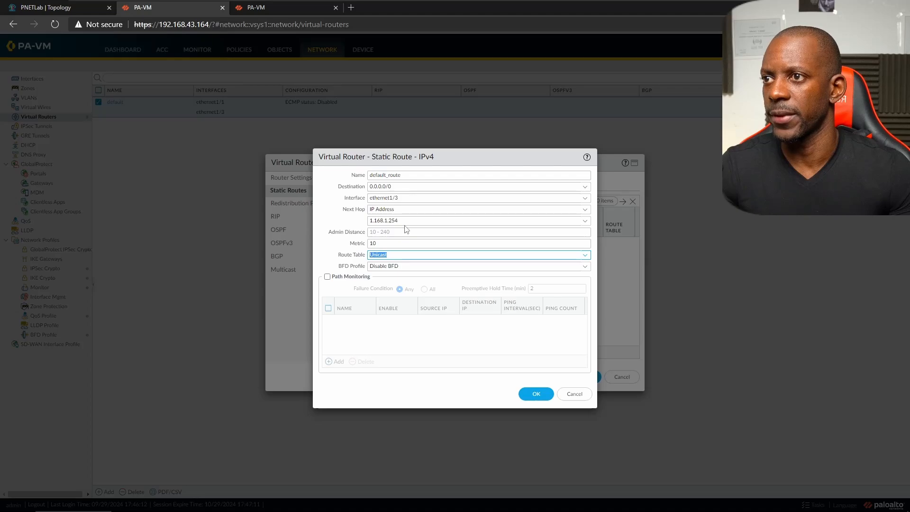
pyautogui.click(532, 394)
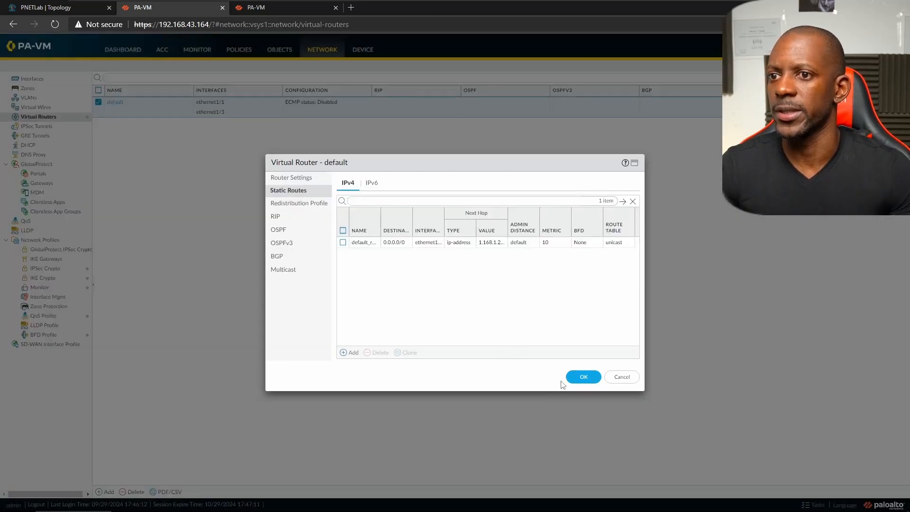
pyautogui.click(584, 377)
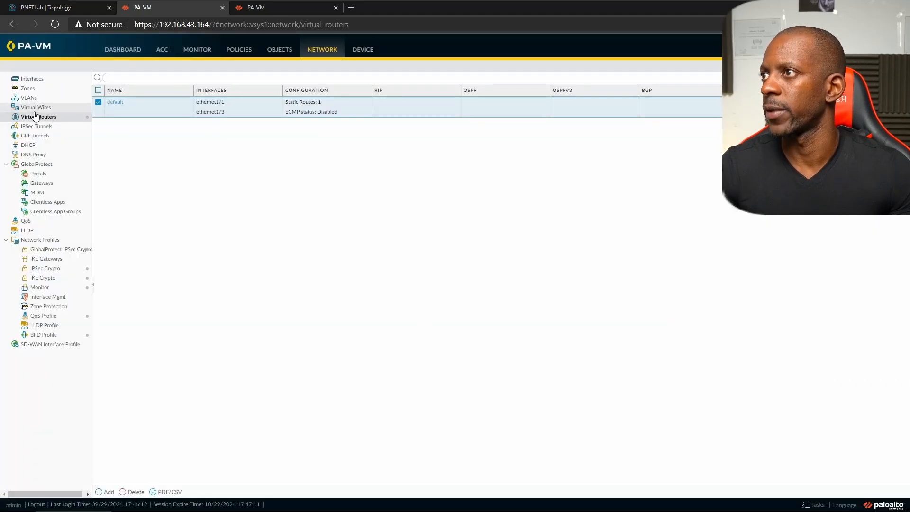
# - Go from the interfaces list to Device > High Availability
pyautogui.click(35, 80)
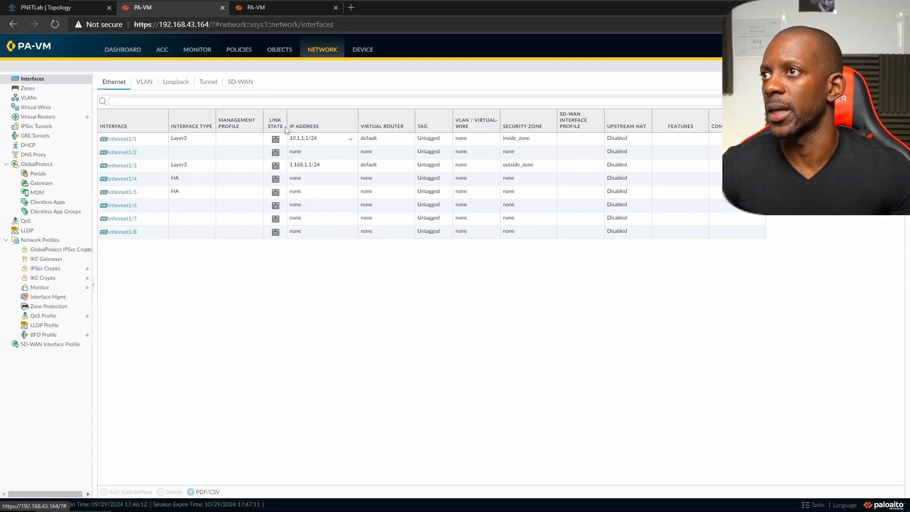
pyautogui.click(362, 55)
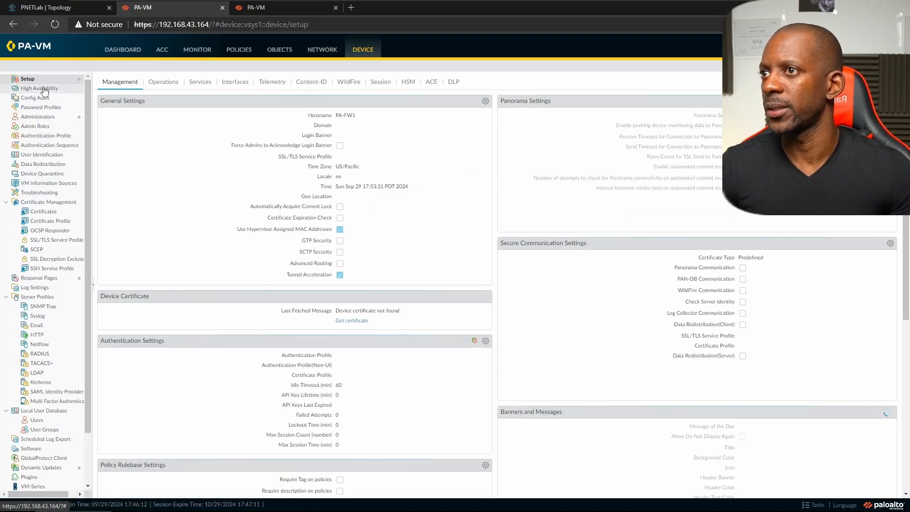
pyautogui.click(44, 89)
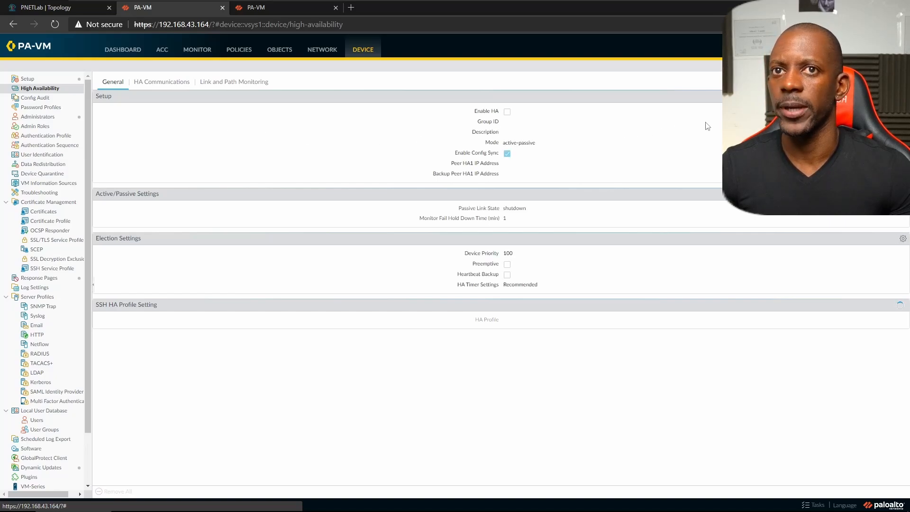
# - Enable HA with group ID 1 and peer HA1 IP 10.1.2.2, and save the setup
pyautogui.click(902, 96)
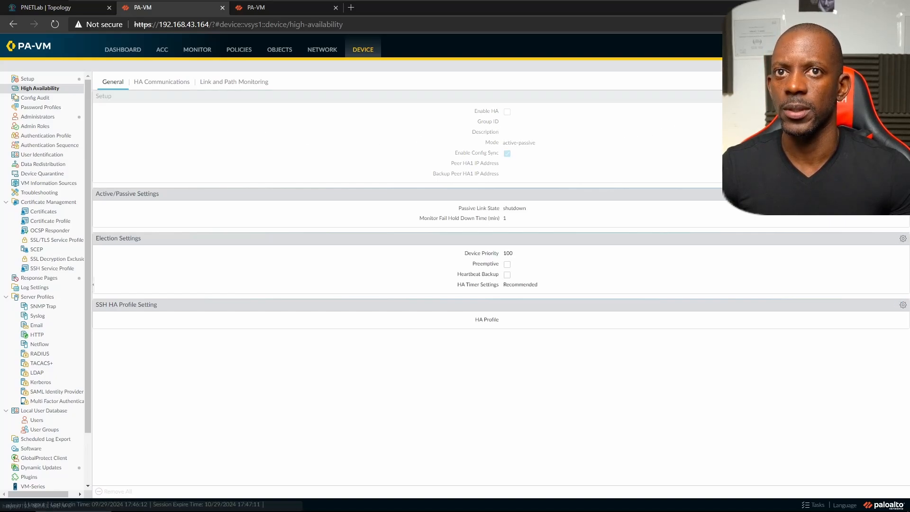
pyautogui.click(445, 233)
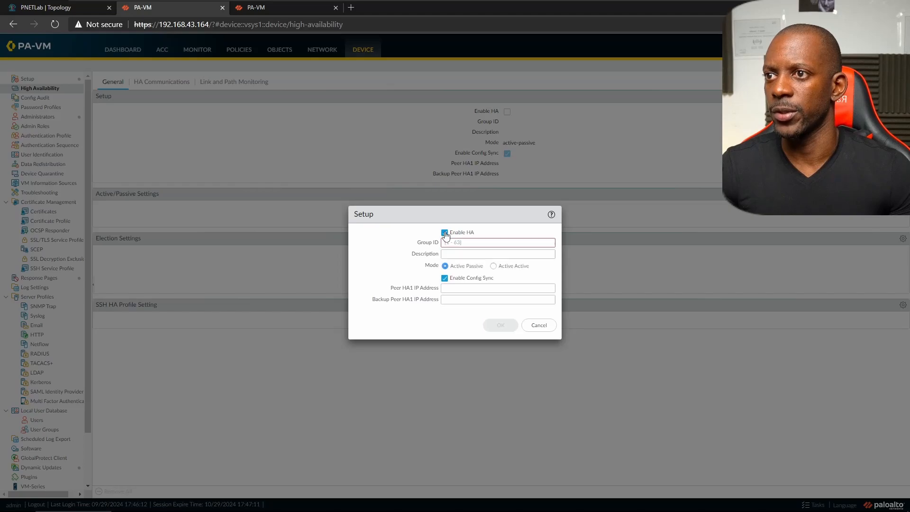
pyautogui.write('1')
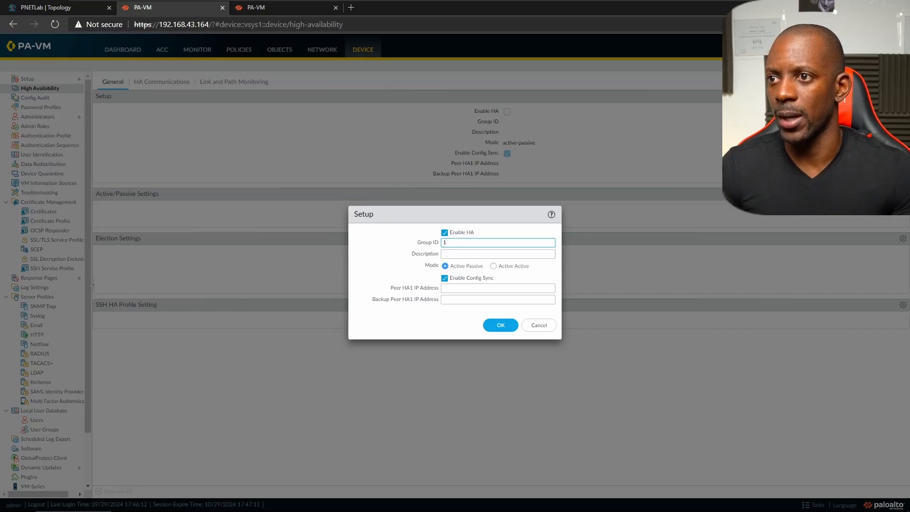
pyautogui.click(475, 288)
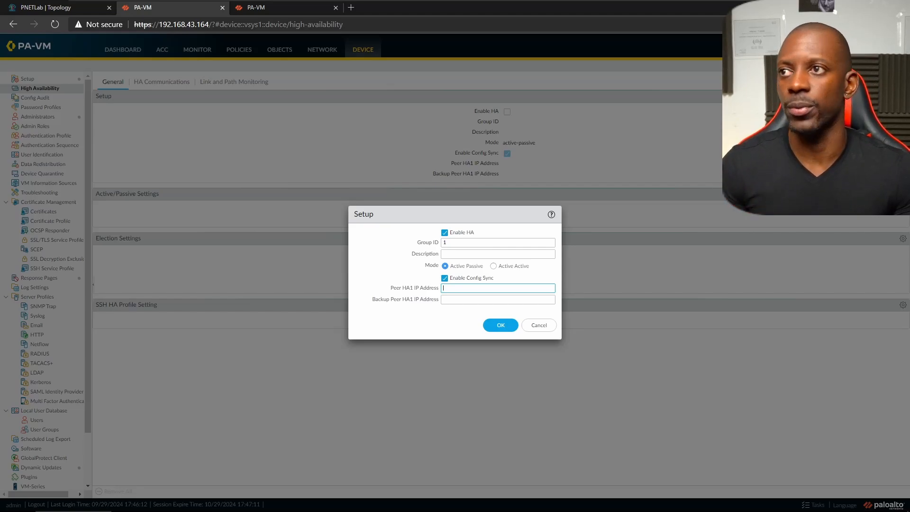
pyautogui.click(47, 7)
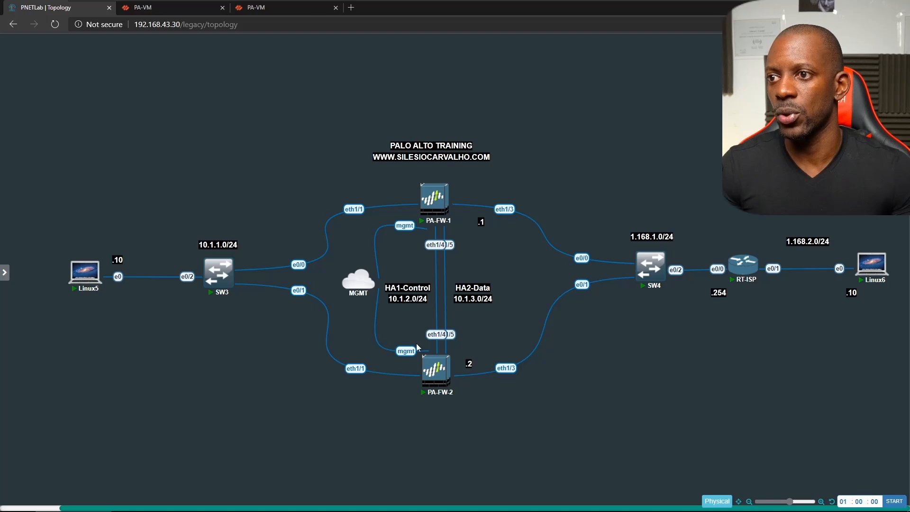
pyautogui.moveTo(428, 369)
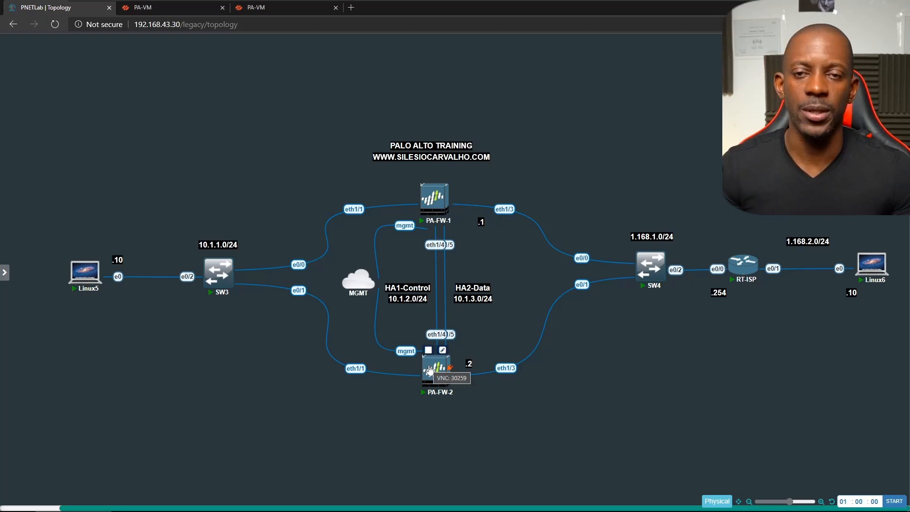
pyautogui.click(185, 8)
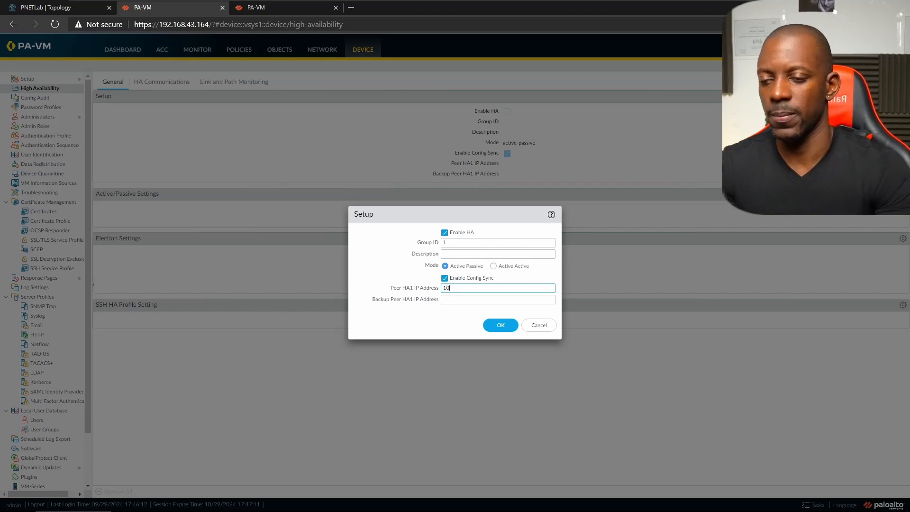
pyautogui.write('10.1.2.2')
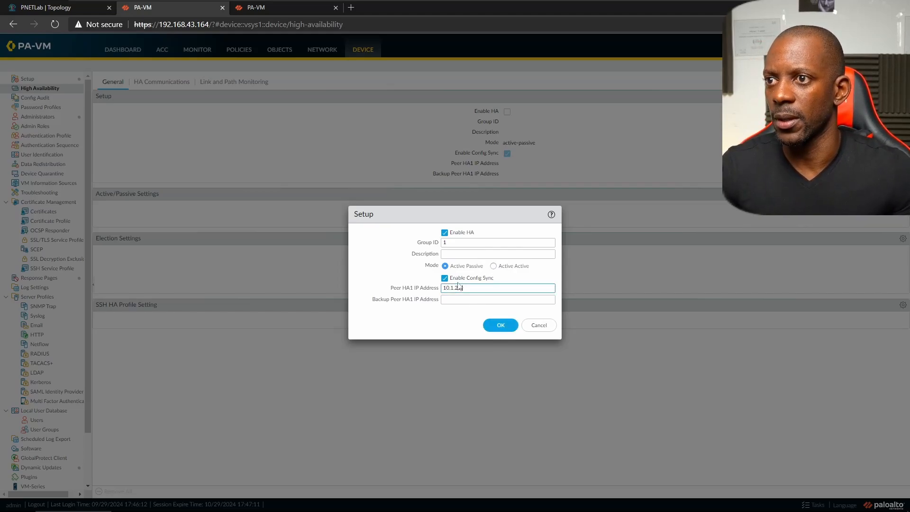
pyautogui.click(503, 326)
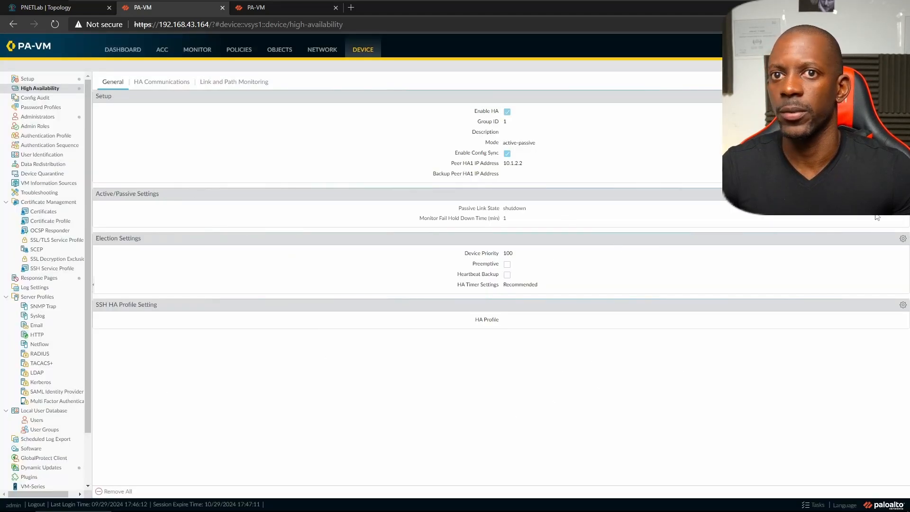
# - Set the active/passive passive link state to Auto
pyautogui.click(505, 203)
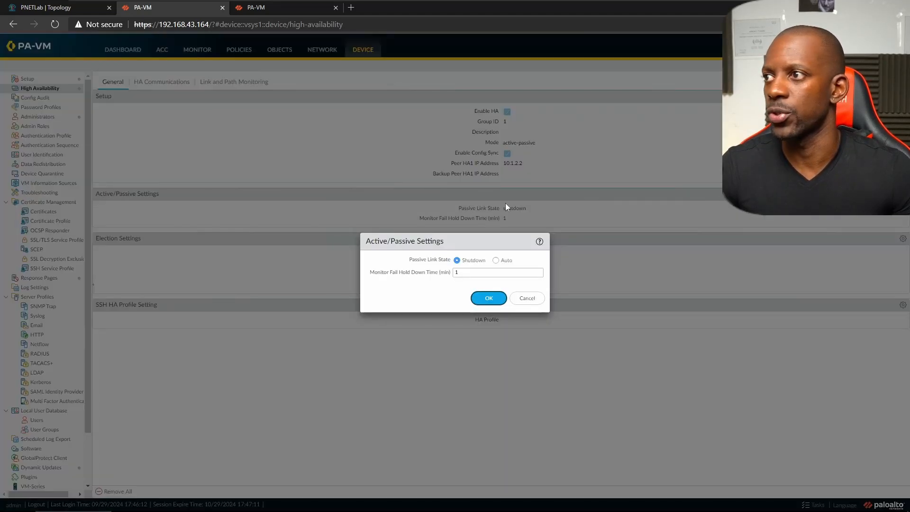
pyautogui.click(495, 261)
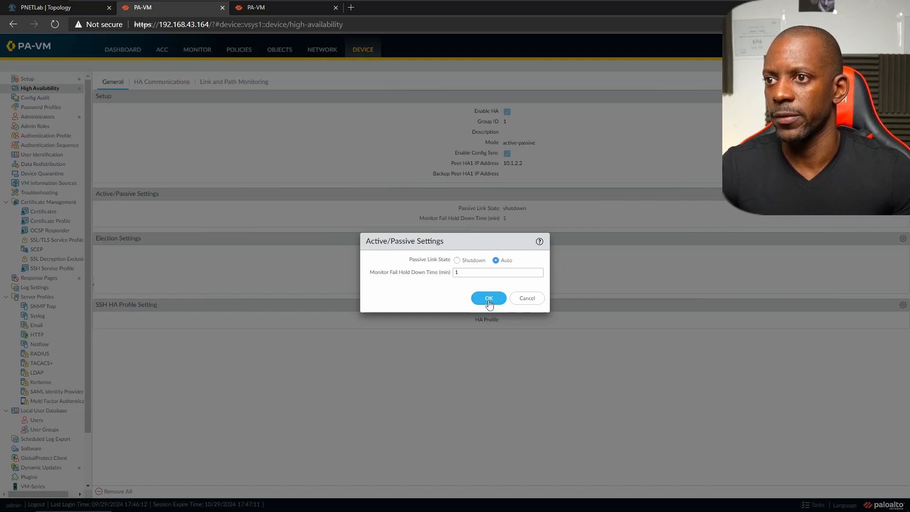
pyautogui.click(489, 299)
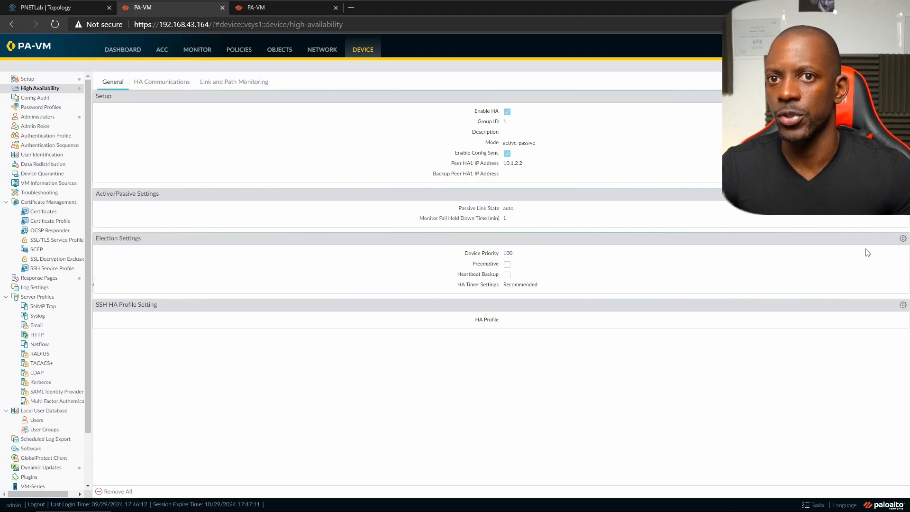
# - Set election device priority to 80 with preemption enabled and save
pyautogui.click(902, 239)
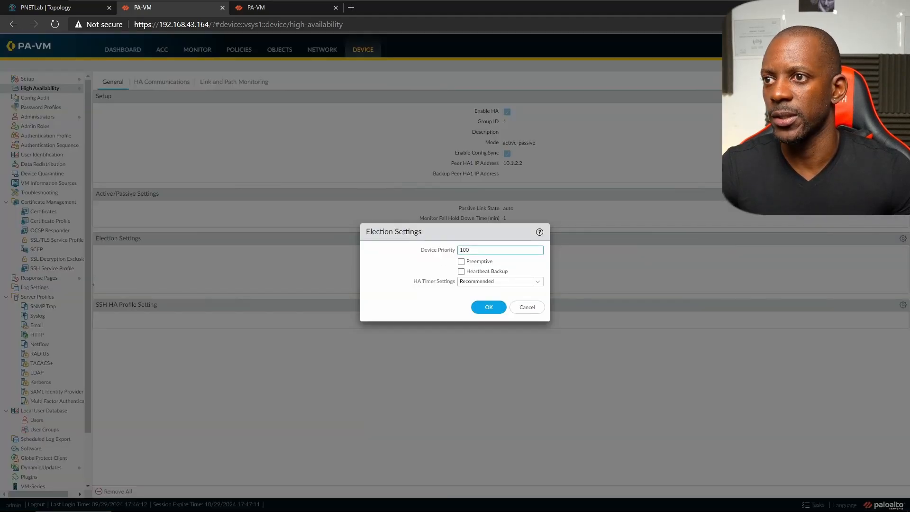
pyautogui.write('80')
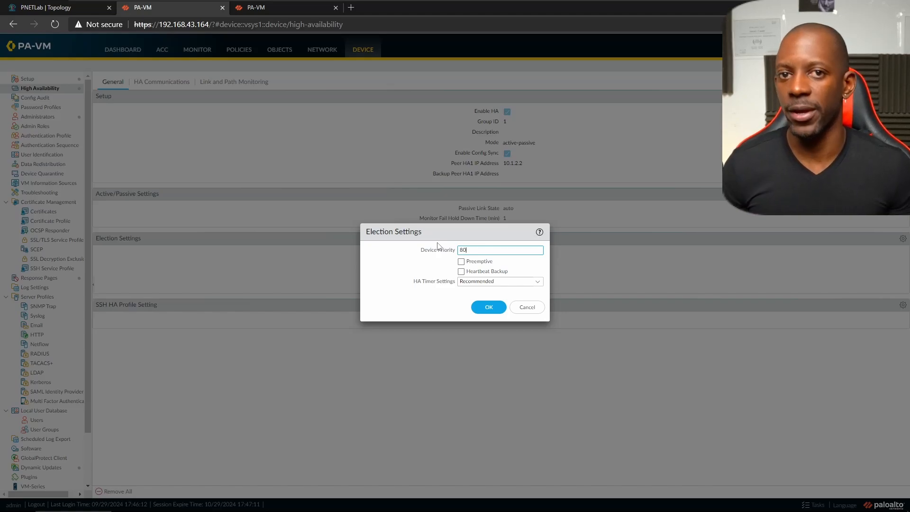
pyautogui.click(461, 262)
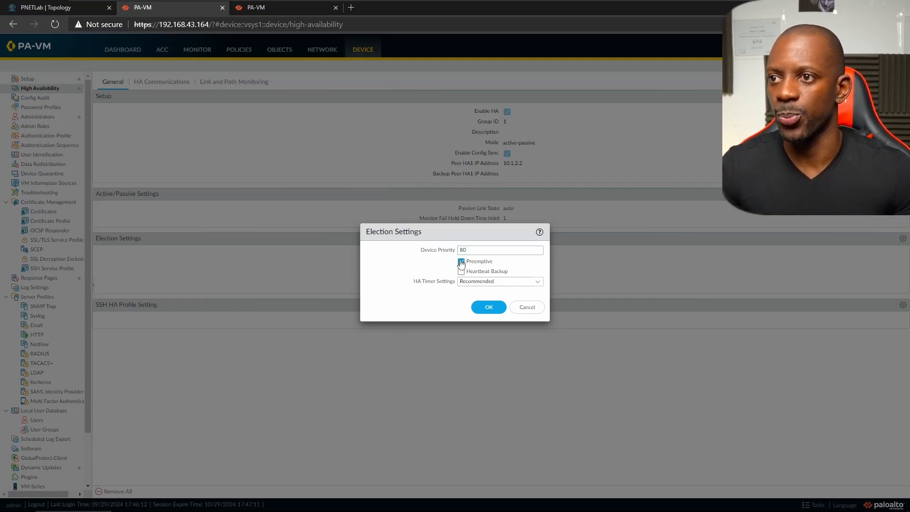
pyautogui.click(482, 307)
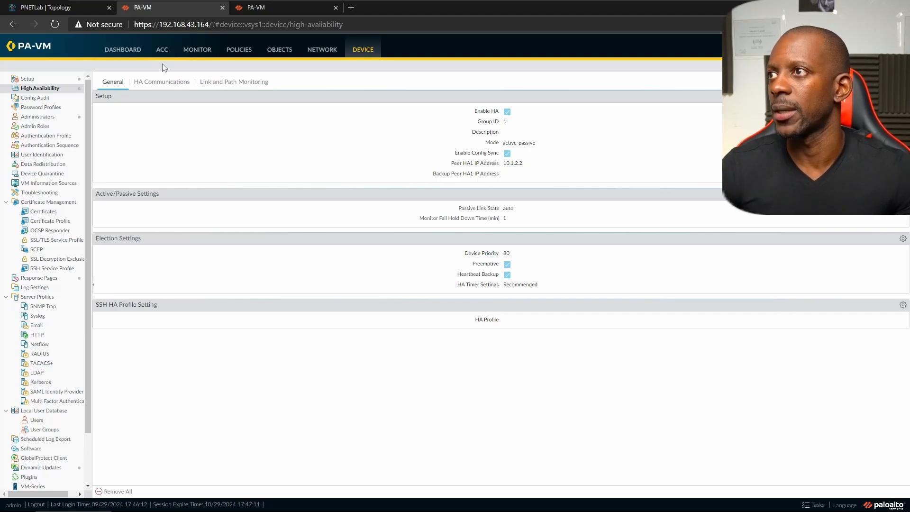
# - Under HA Communications, put HA1 on ethernet1/4 with IP 10.1.2.1 and netmask 255.255.255.0
pyautogui.click(157, 85)
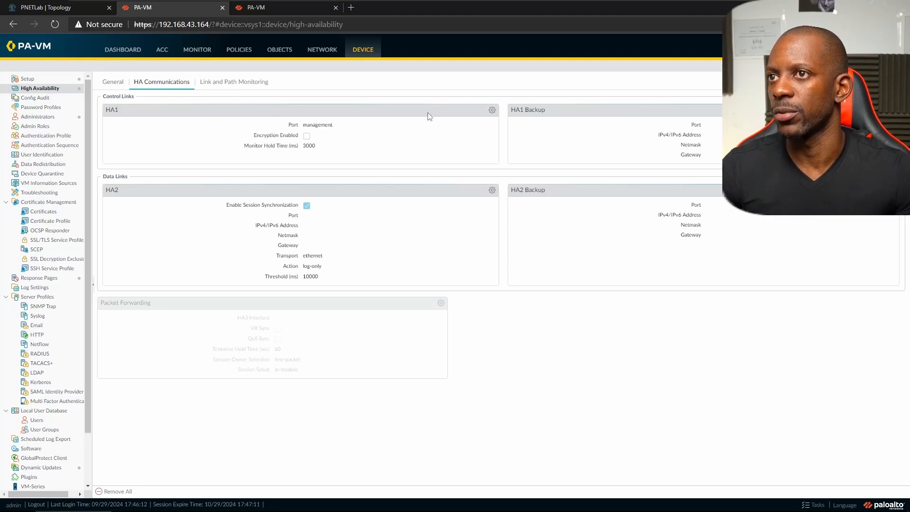
pyautogui.click(491, 110)
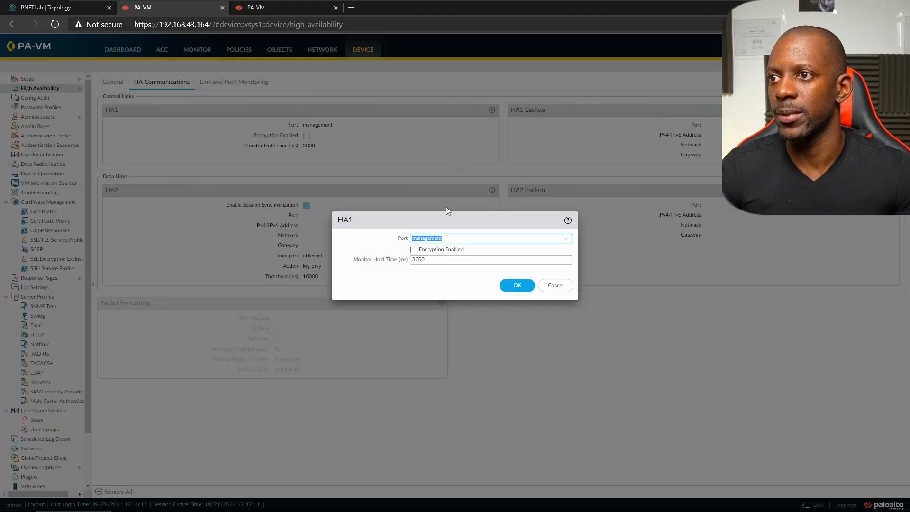
pyautogui.click(566, 238)
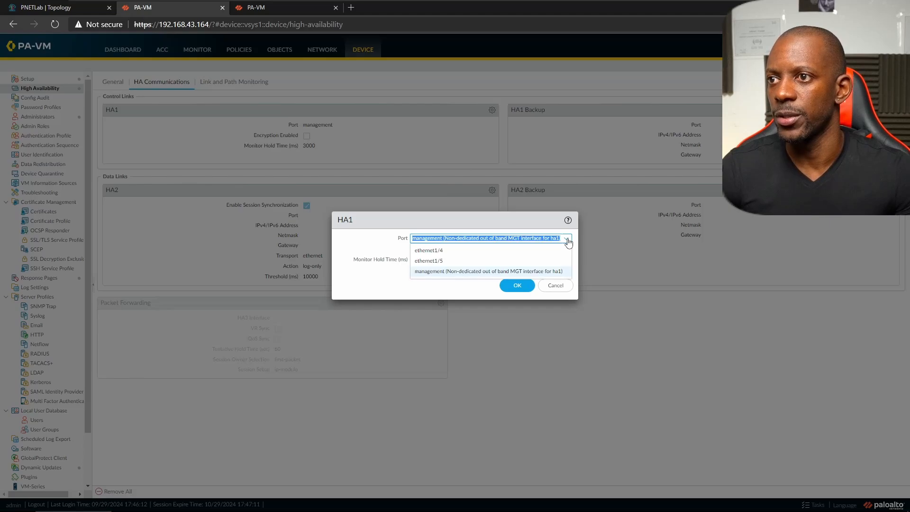
pyautogui.click(428, 251)
pyautogui.click(428, 251)
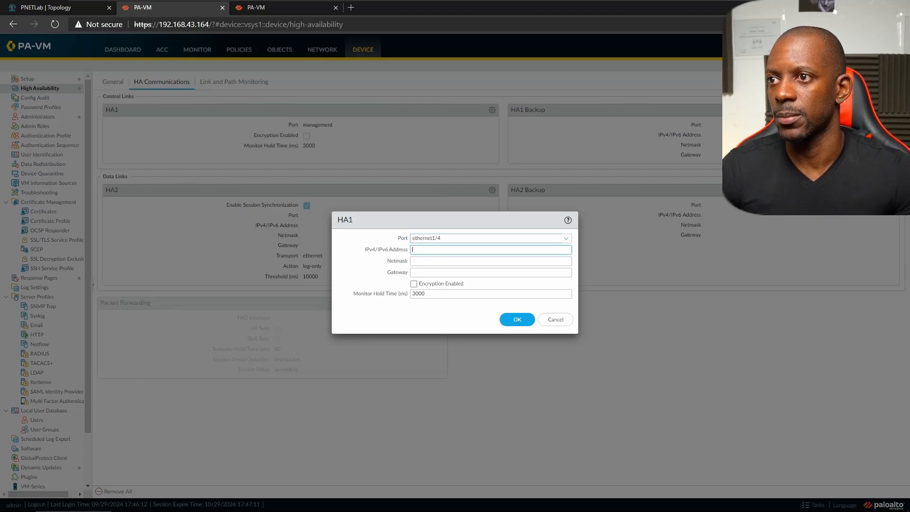
pyautogui.write('10')
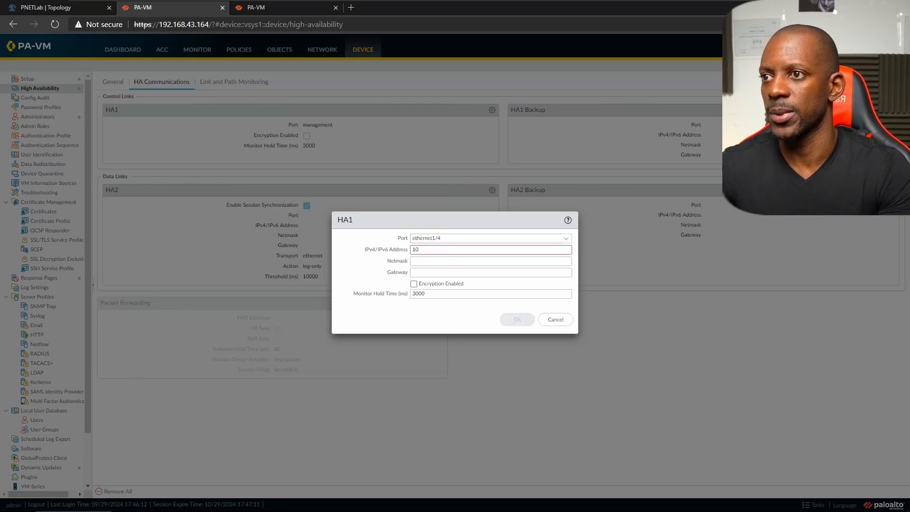
pyautogui.write('.1.2.1')
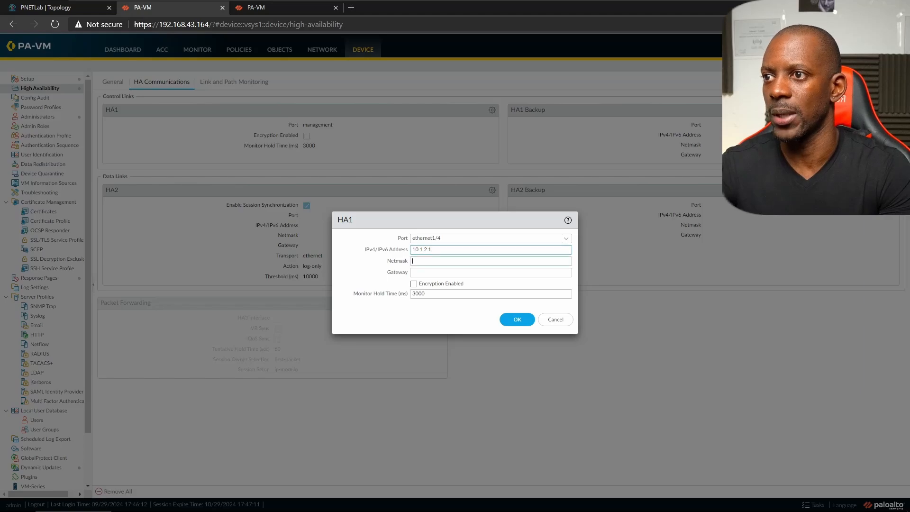
pyautogui.press('Tab')
pyautogui.write('255.25')
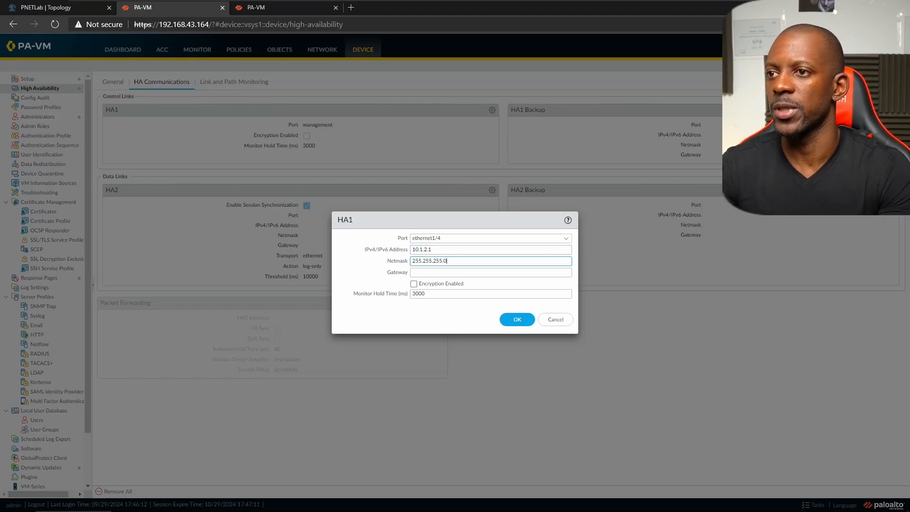
pyautogui.click(512, 318)
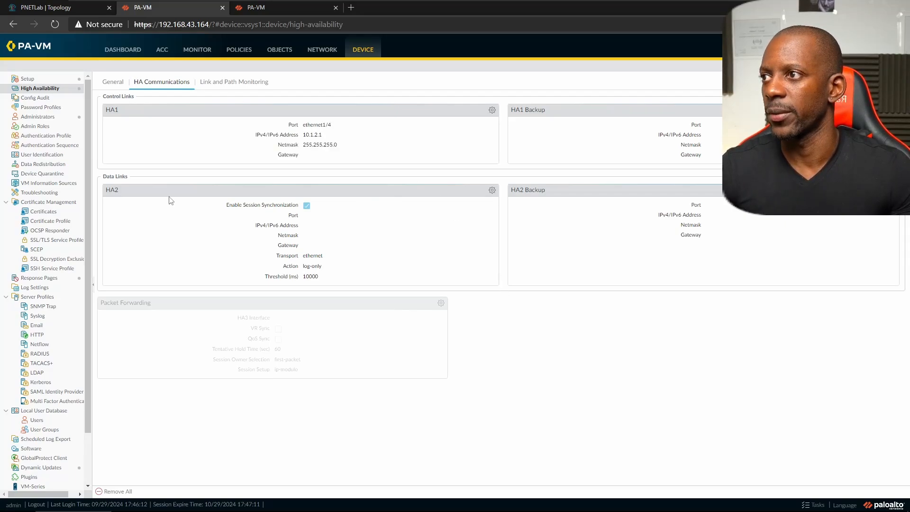
# - Set the HA2 port to ethernet1/5 with IP 10.1.3.1 and netmask 255.255.255.0, then save
pyautogui.click(493, 191)
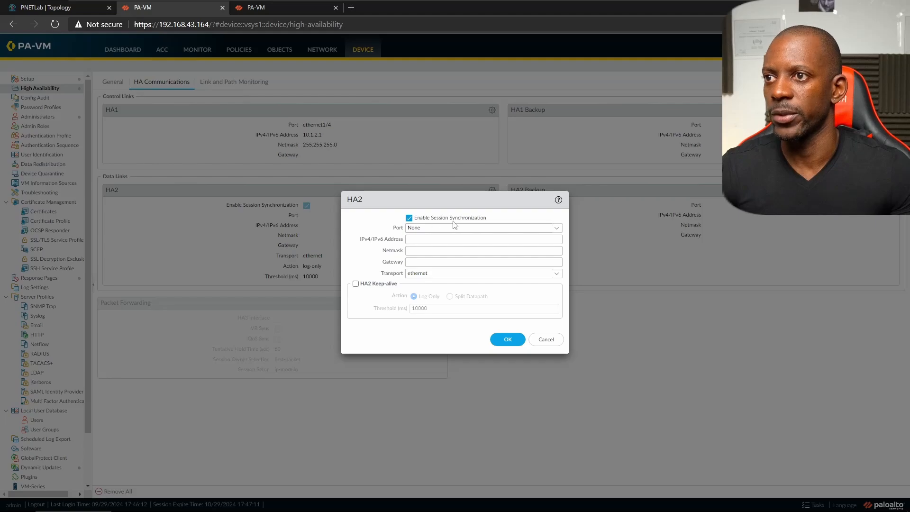
pyautogui.click(560, 230)
pyautogui.click(445, 264)
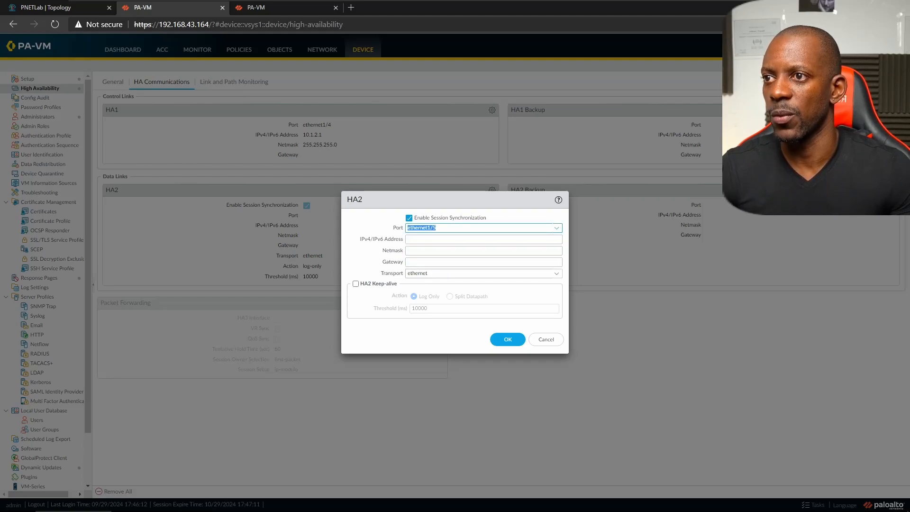
pyautogui.press('Tab')
pyautogui.write('10')
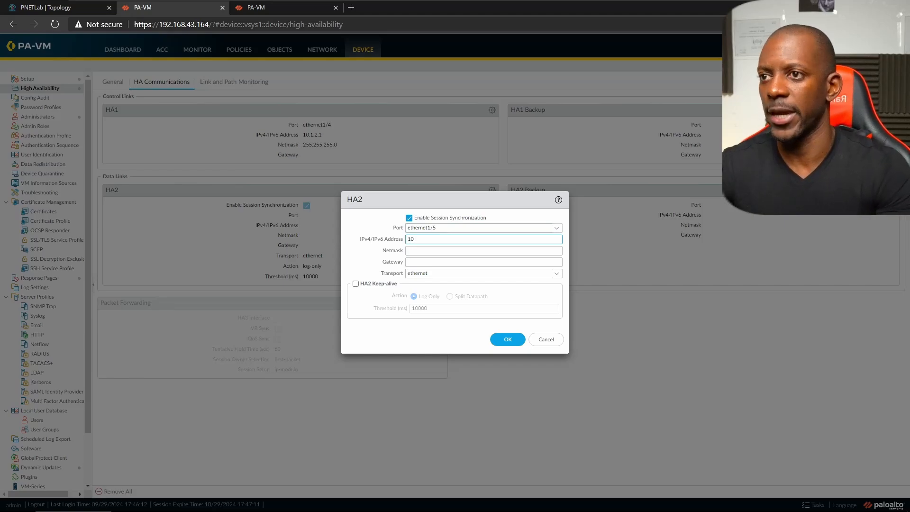
pyautogui.write('.1.3')
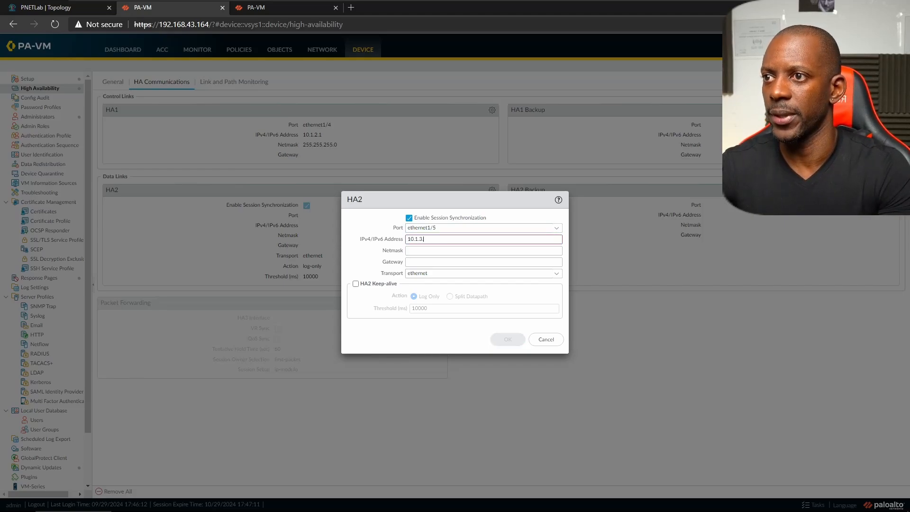
pyautogui.write('.1')
pyautogui.press('Tab')
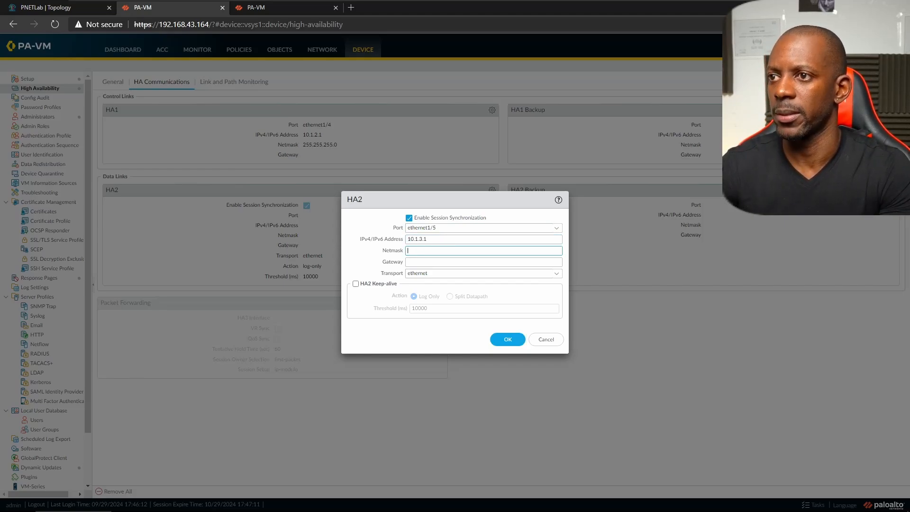
pyautogui.write('255.255.255.0')
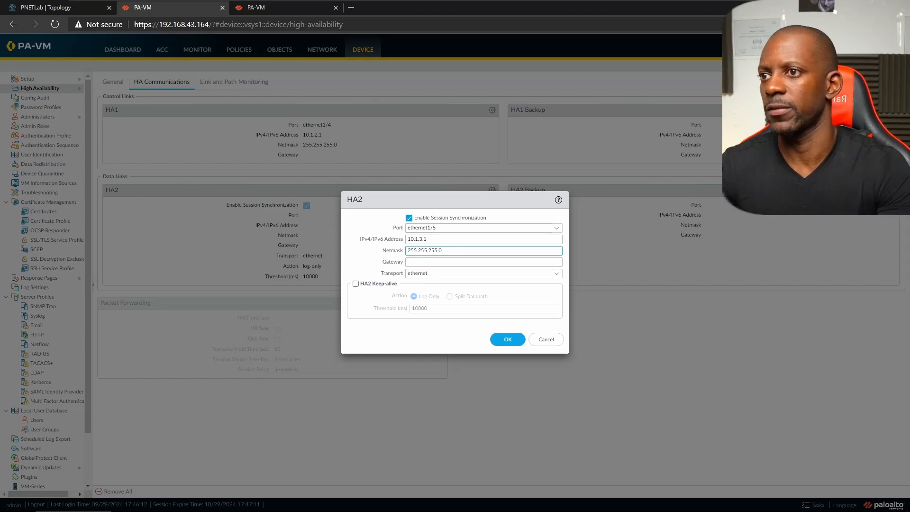
pyautogui.click(508, 335)
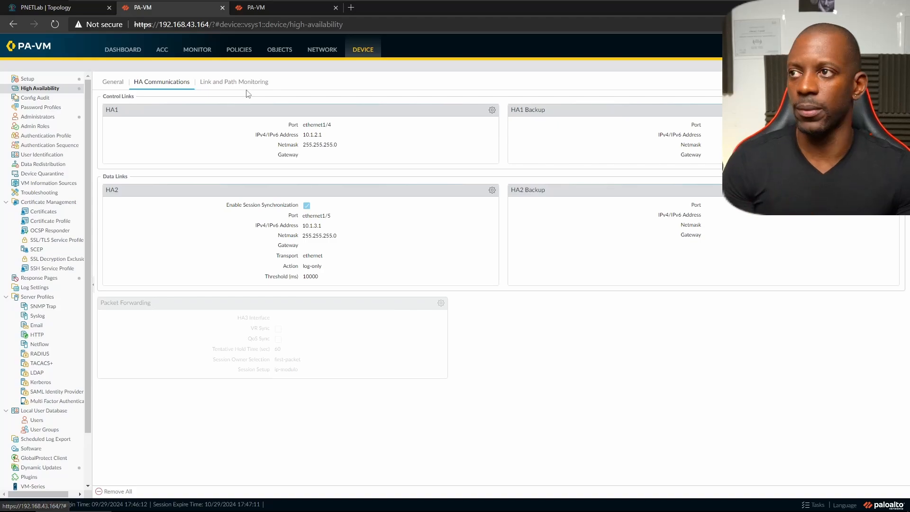
# - Start a new security policy rule with inside_zone as its source zone and add a source address
pyautogui.click(239, 50)
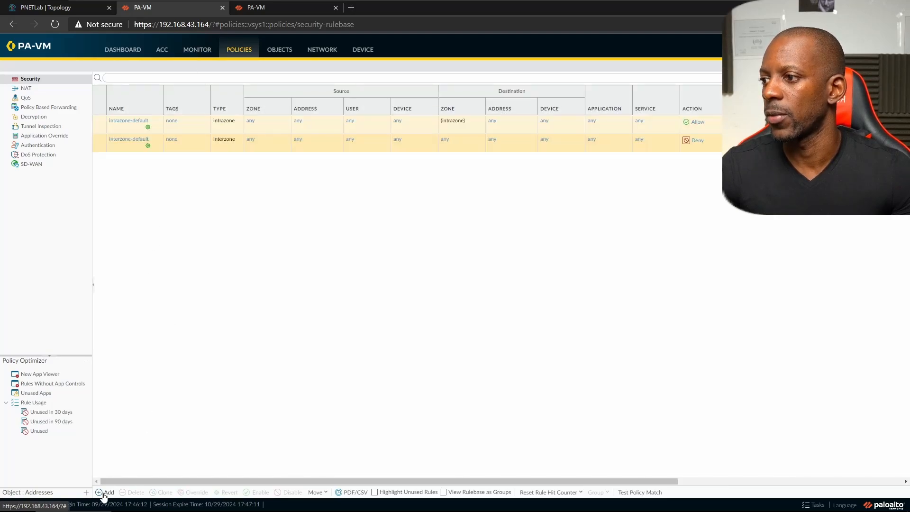
pyautogui.click(102, 493)
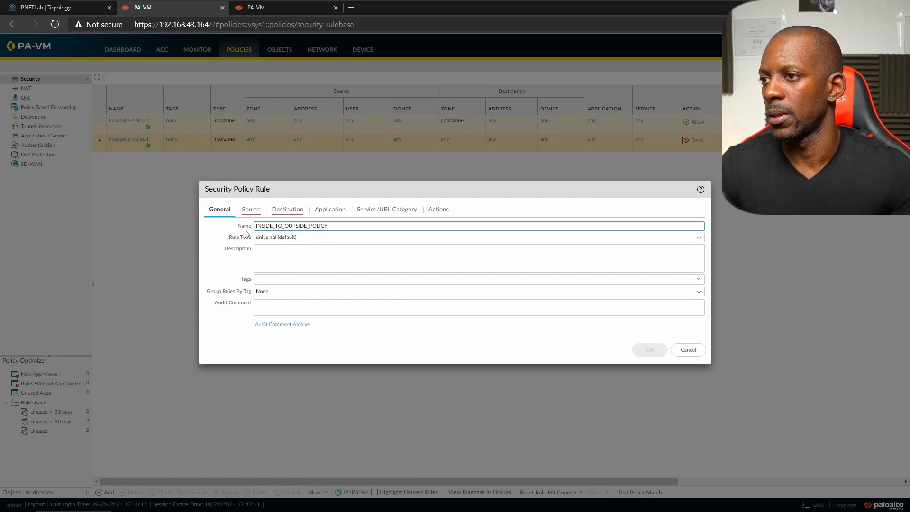
pyautogui.click(251, 211)
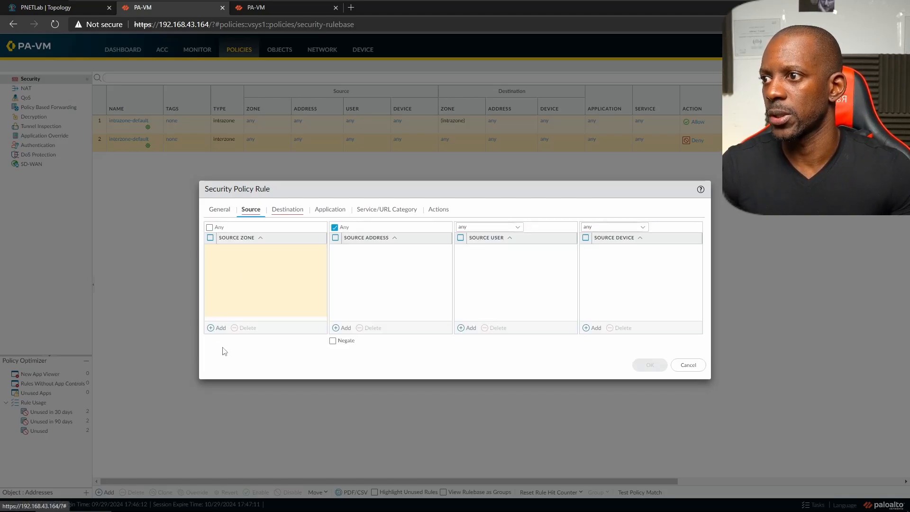
pyautogui.click(217, 327)
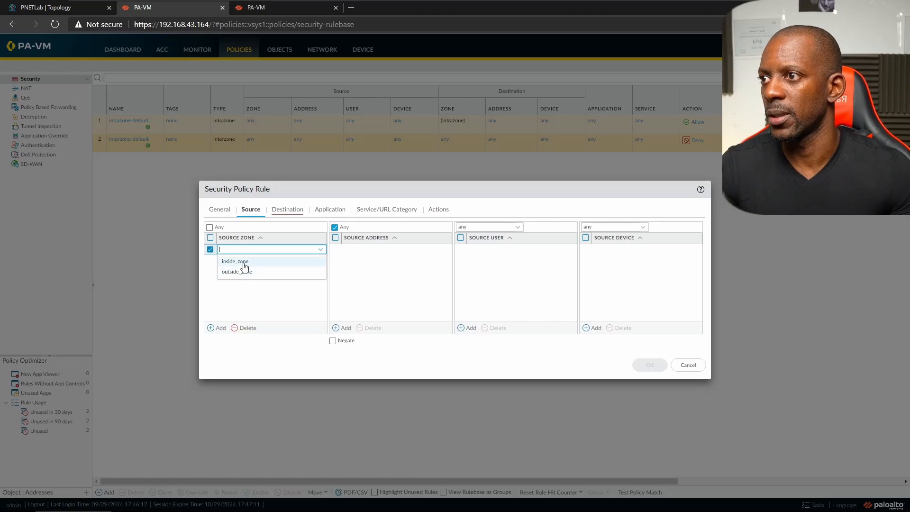
pyautogui.click(243, 264)
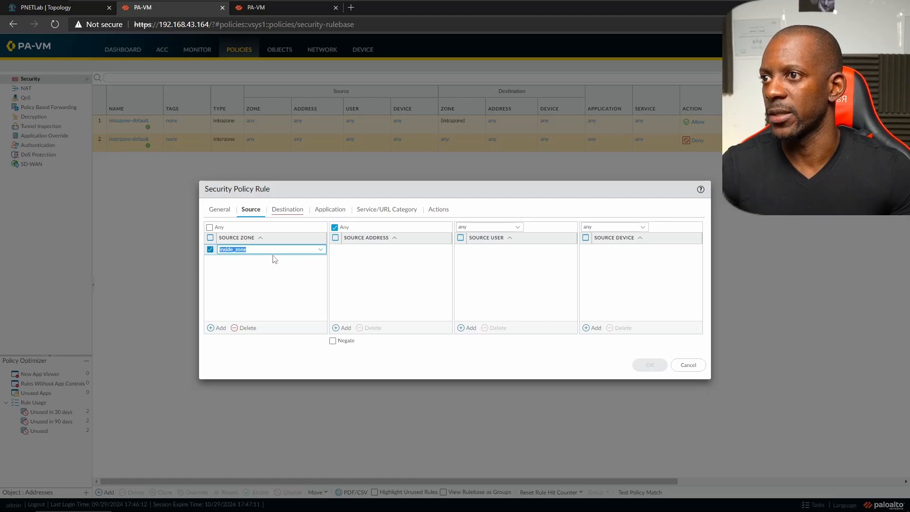
pyautogui.click(344, 327)
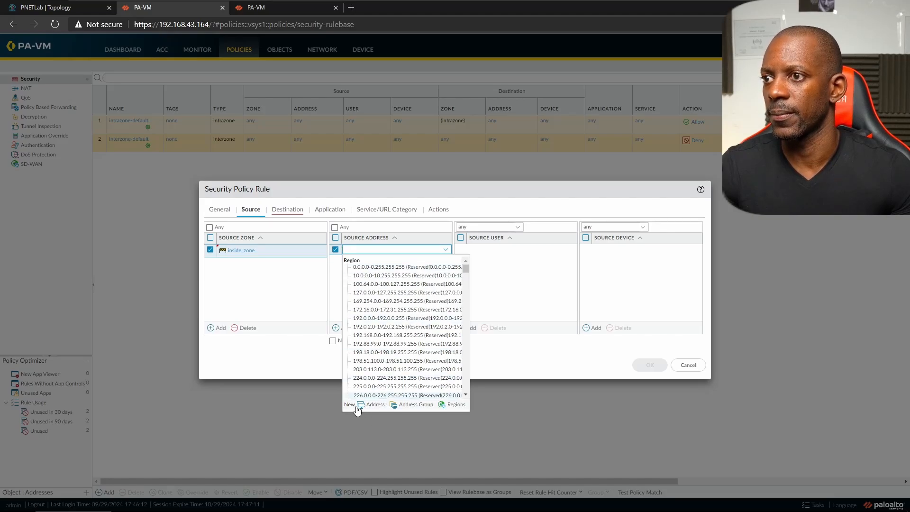
# - Create source address object N_10.1.1.0_24 for network 10.1.1.0/24
pyautogui.click(372, 405)
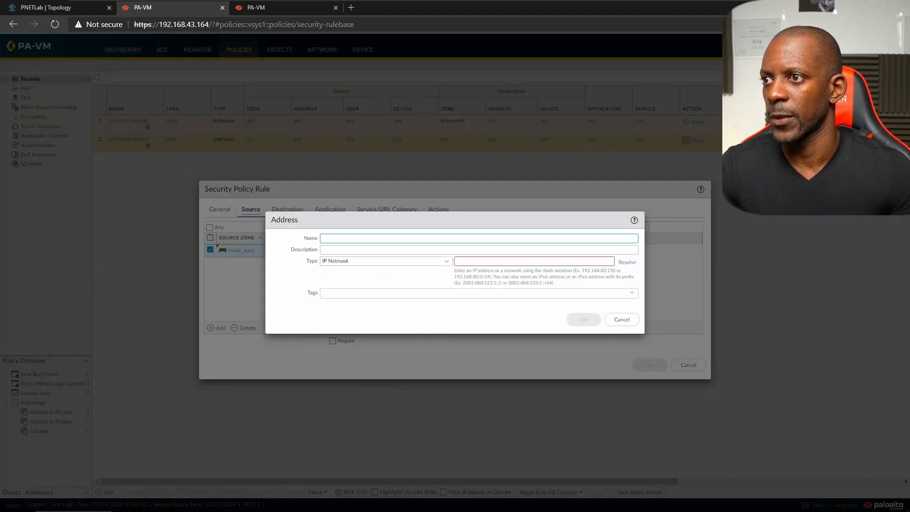
pyautogui.write('n')
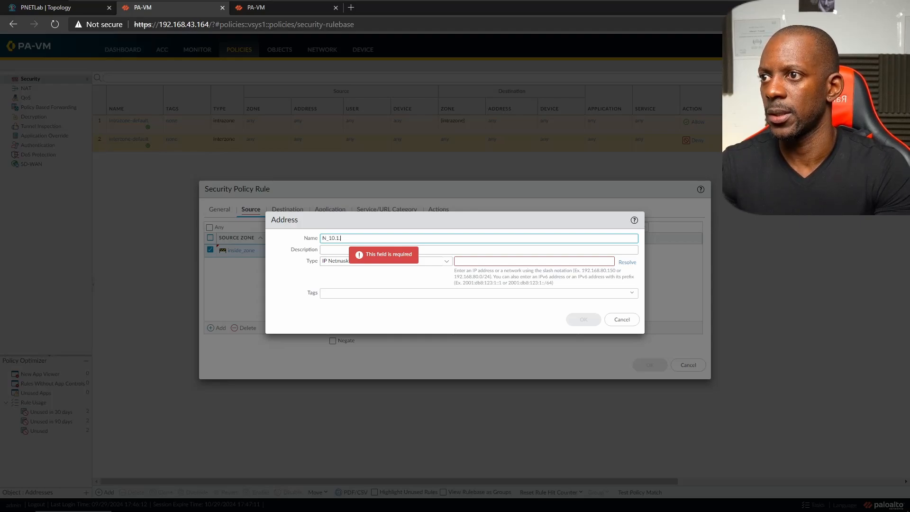
pyautogui.write('_10.1.1.0_24')
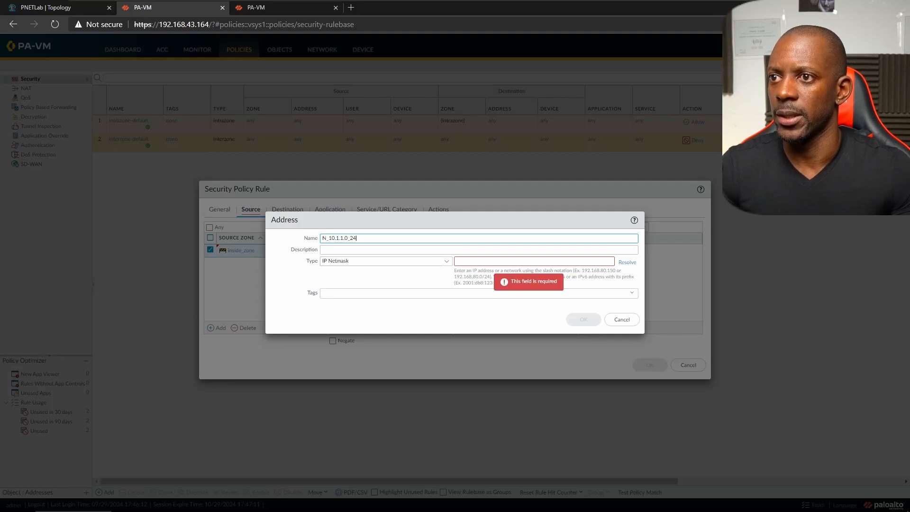
pyautogui.click(487, 261)
pyautogui.write('10.1')
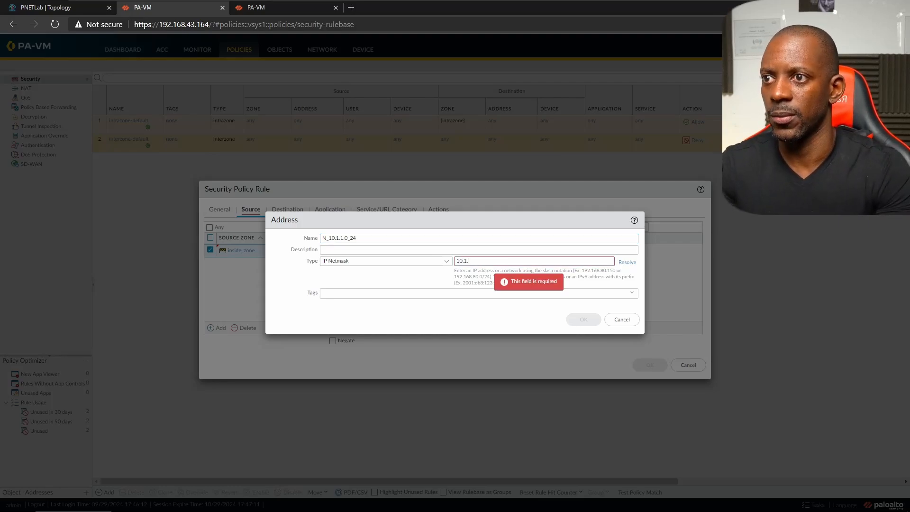
pyautogui.write('.1.0/24')
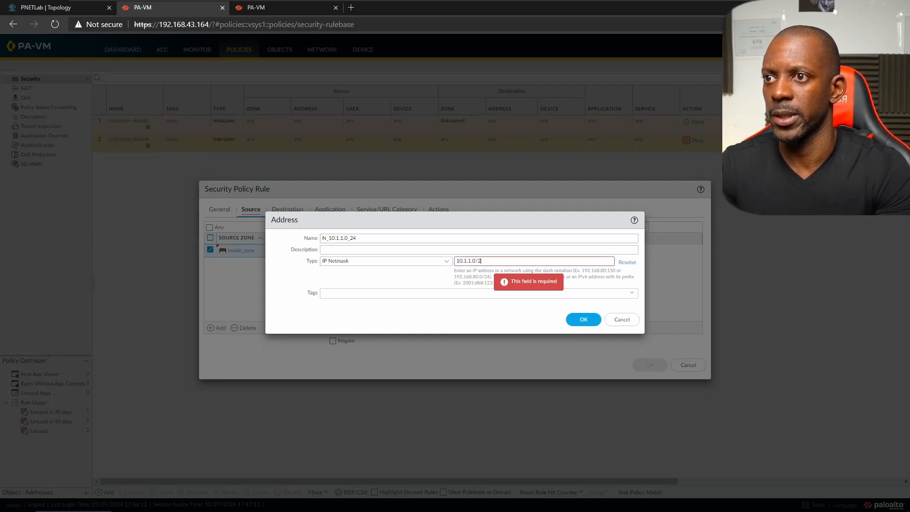
pyautogui.click(578, 318)
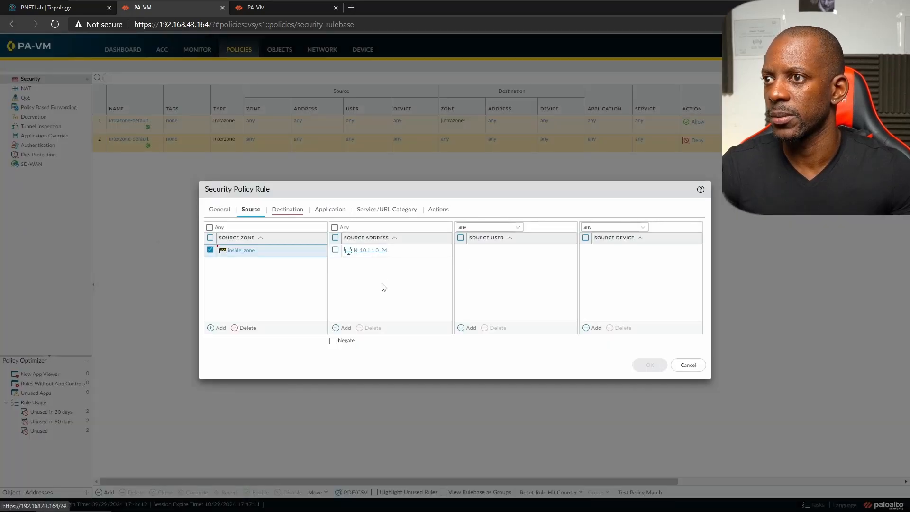
# - Set the rule's destination zone to outside_zone, check the Allow action, and save it
pyautogui.click(287, 211)
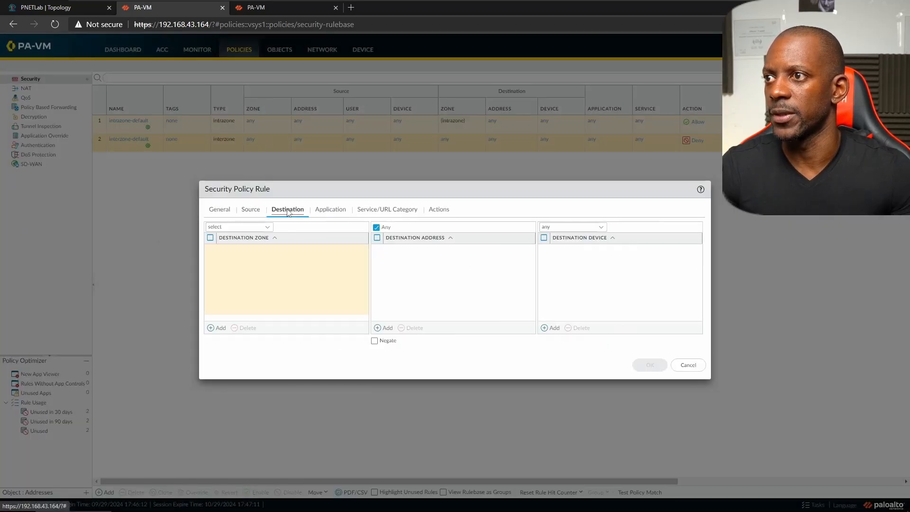
pyautogui.click(219, 328)
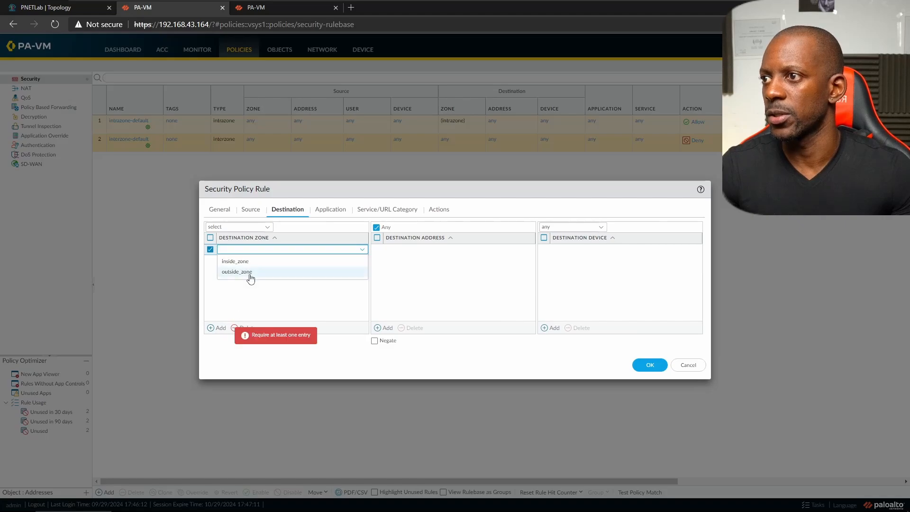
pyautogui.click(244, 273)
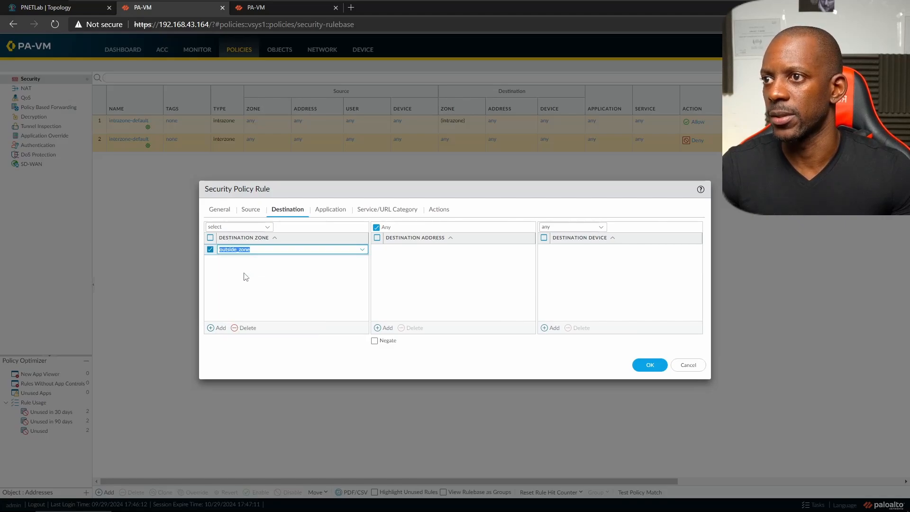
pyautogui.click(438, 210)
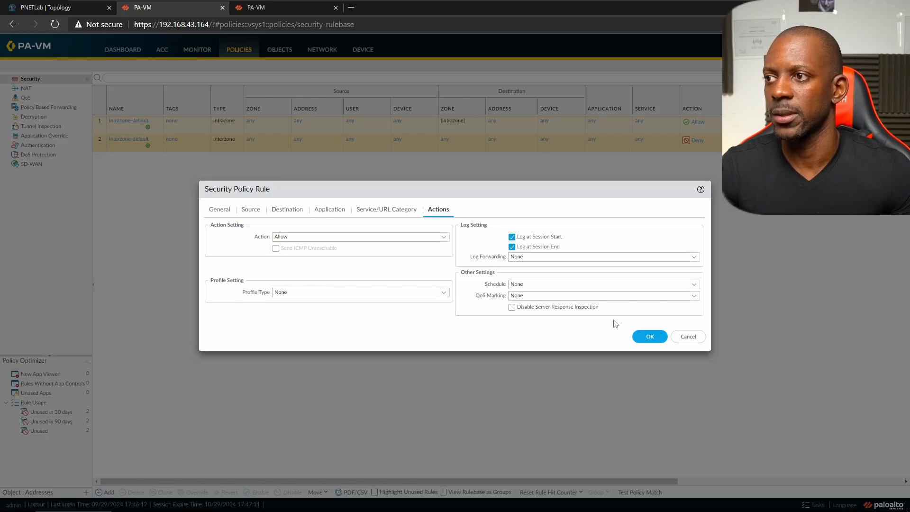
pyautogui.click(651, 338)
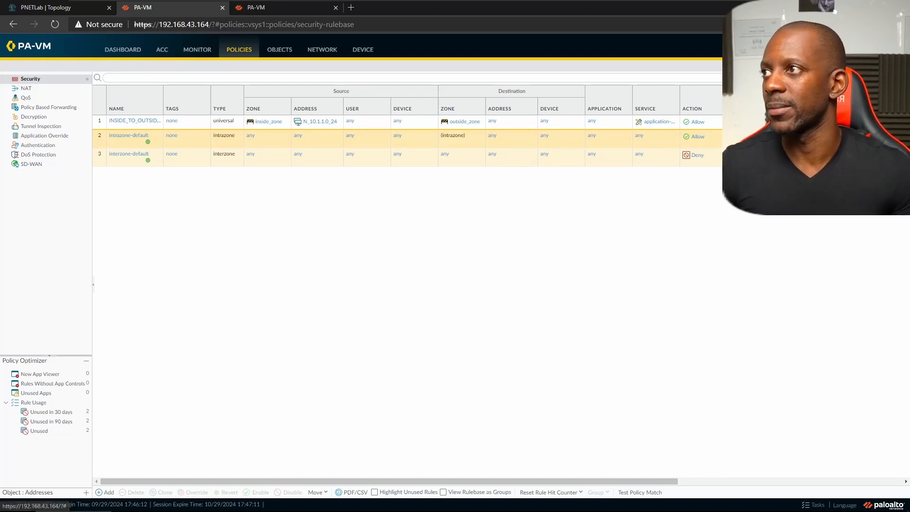
# - Create a new NAT rule named INSIDE_TO_OUTSIDE_NAT
pyautogui.click(26, 89)
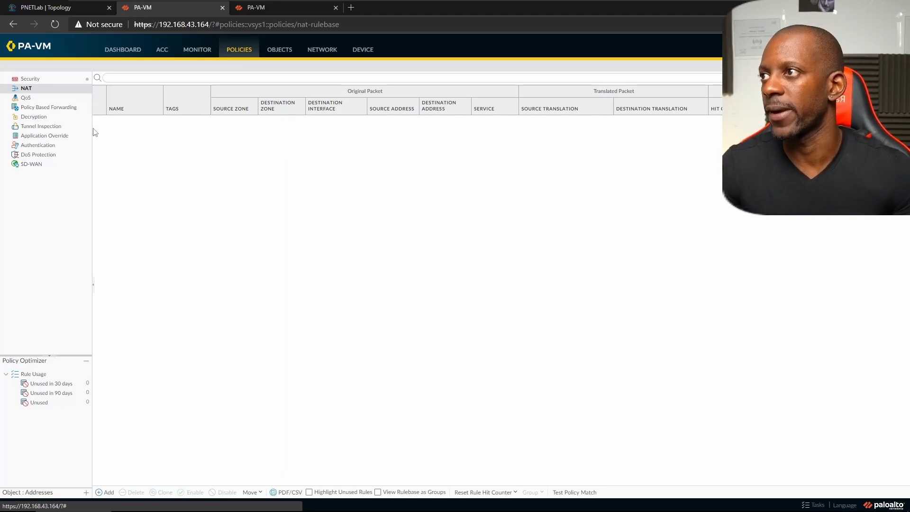
pyautogui.click(108, 492)
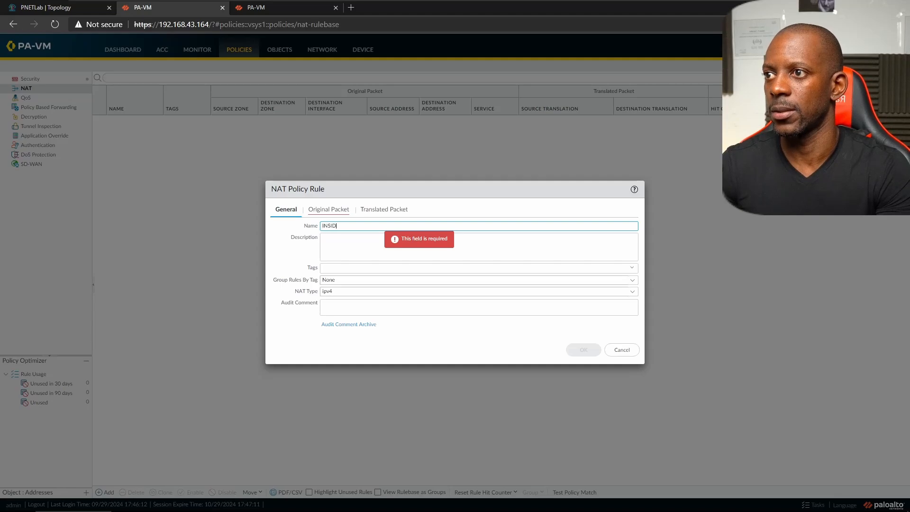
pyautogui.write('INSIDE_TO_OUTSIDE_NA')
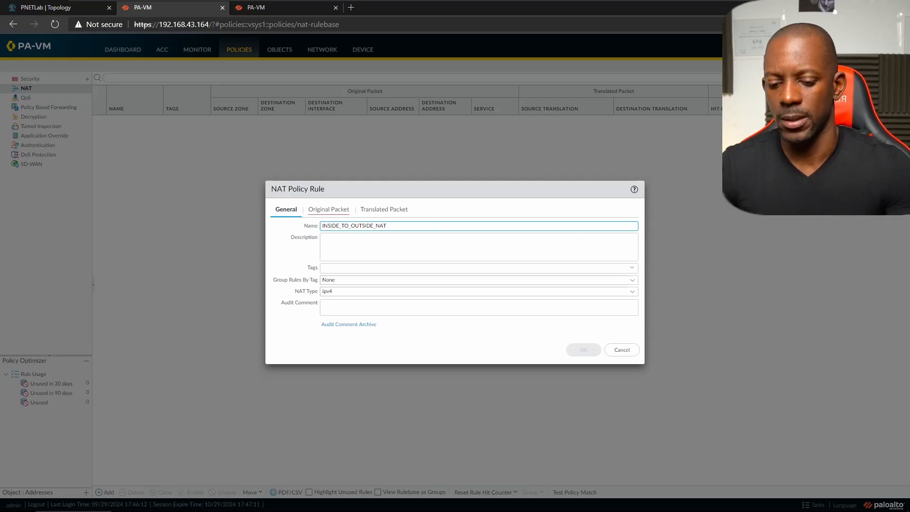
pyautogui.write('T')
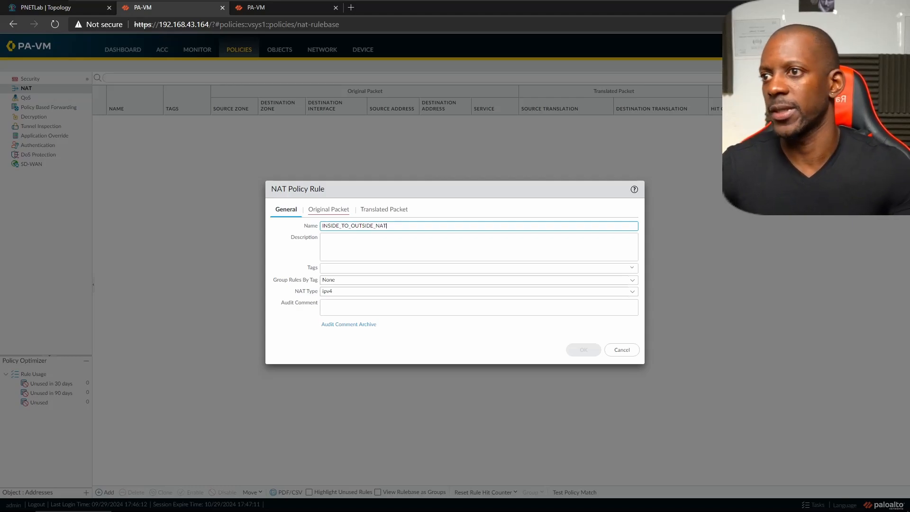
# - Match the rule on source zone inside_zone and destination zone outside_zone
pyautogui.click(320, 208)
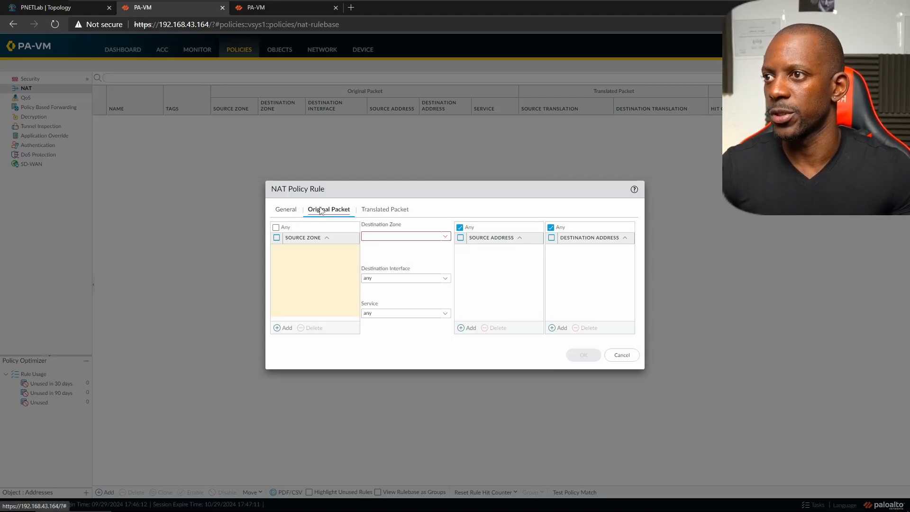
pyautogui.click(280, 328)
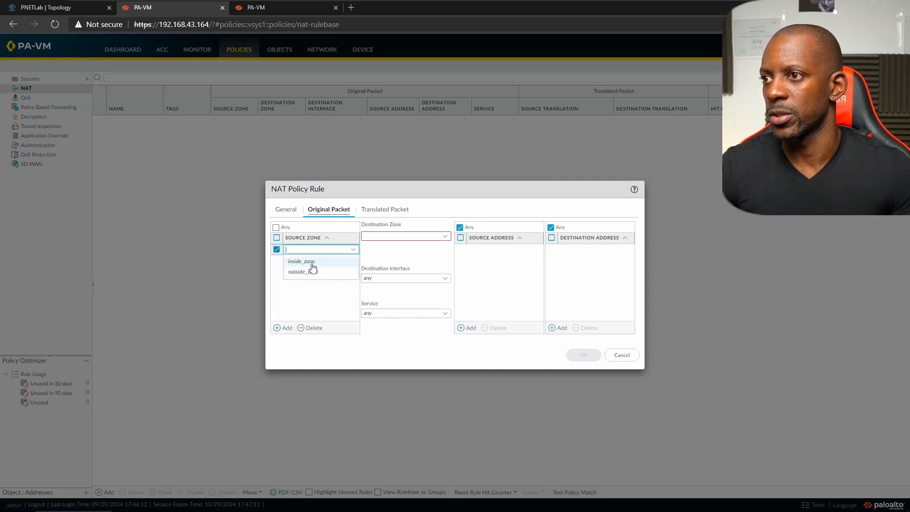
pyautogui.click(312, 261)
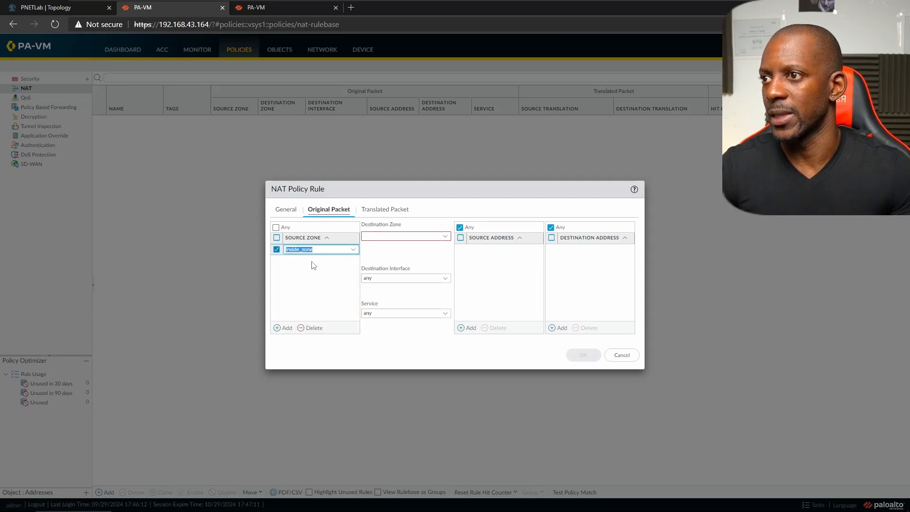
pyautogui.click(445, 236)
pyautogui.click(391, 259)
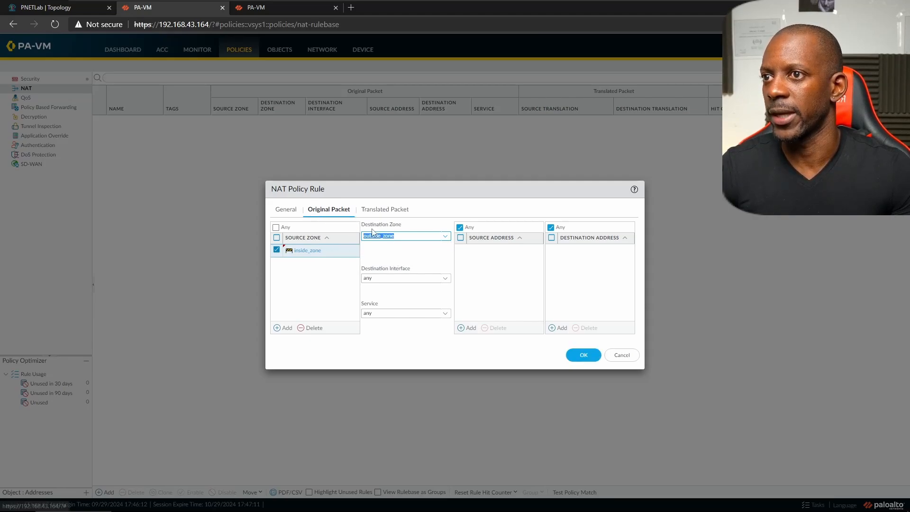
# - Apply Dynamic IP And Port translation to ethernet1/3's address 1.168.1.1/24 and save the rule
pyautogui.click(388, 210)
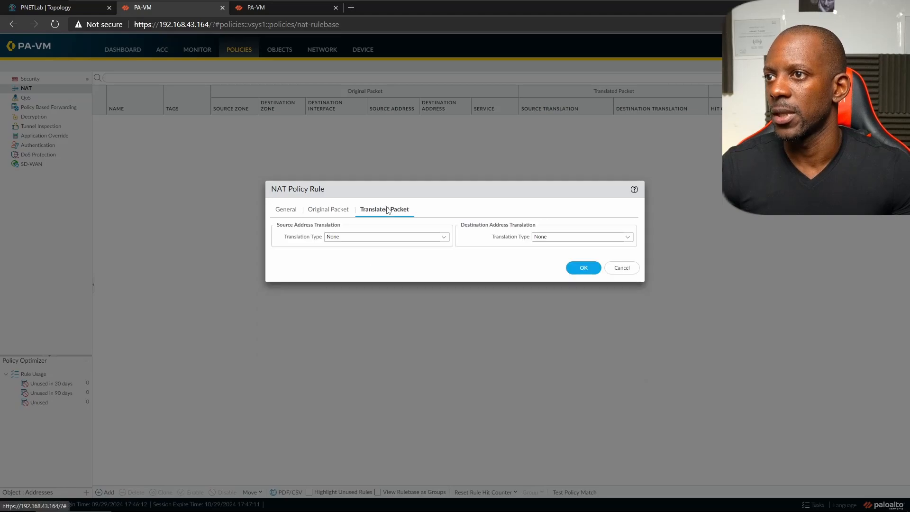
pyautogui.click(443, 237)
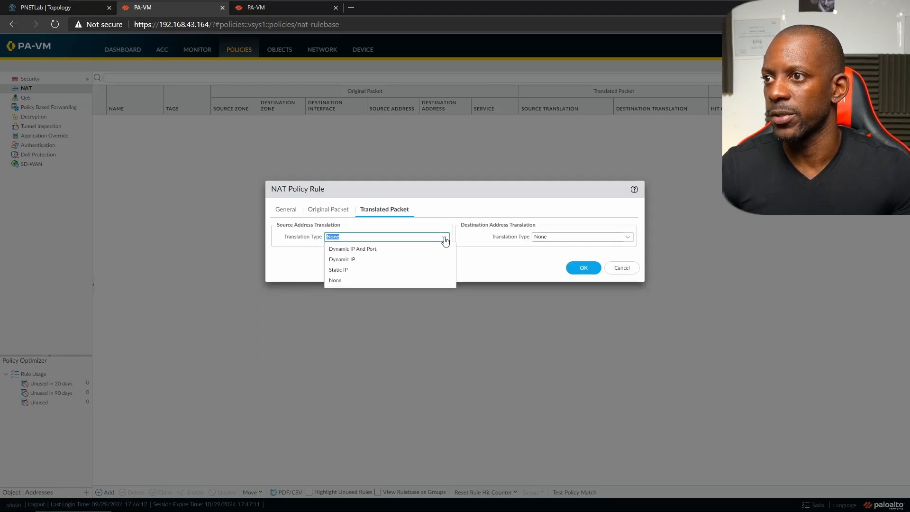
pyautogui.click(380, 250)
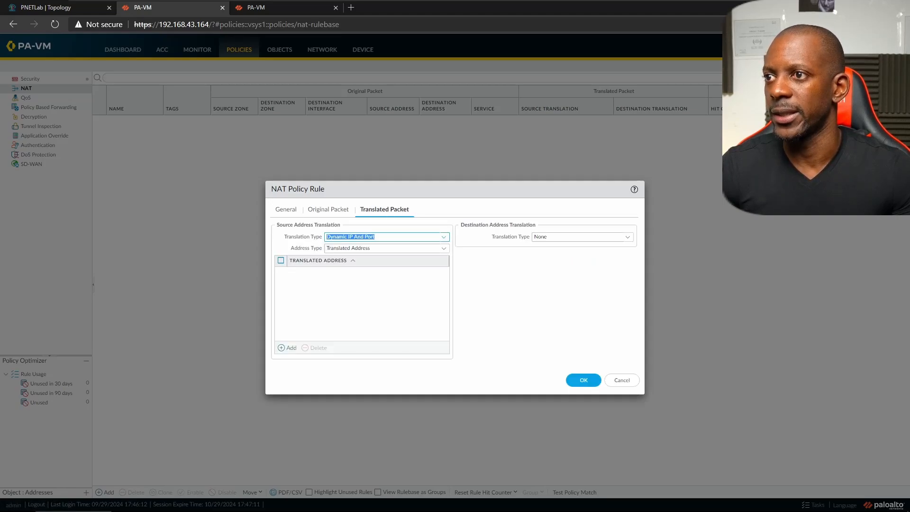
pyautogui.click(444, 249)
pyautogui.click(445, 249)
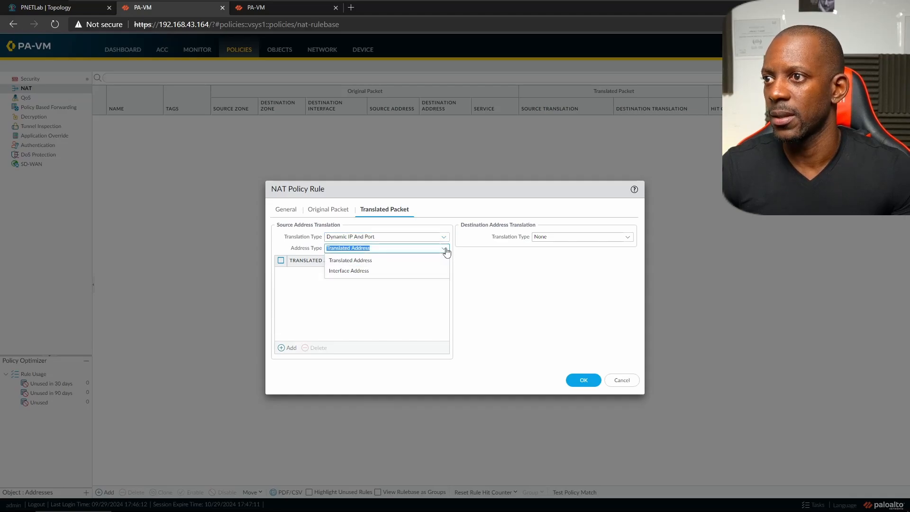
pyautogui.click(365, 275)
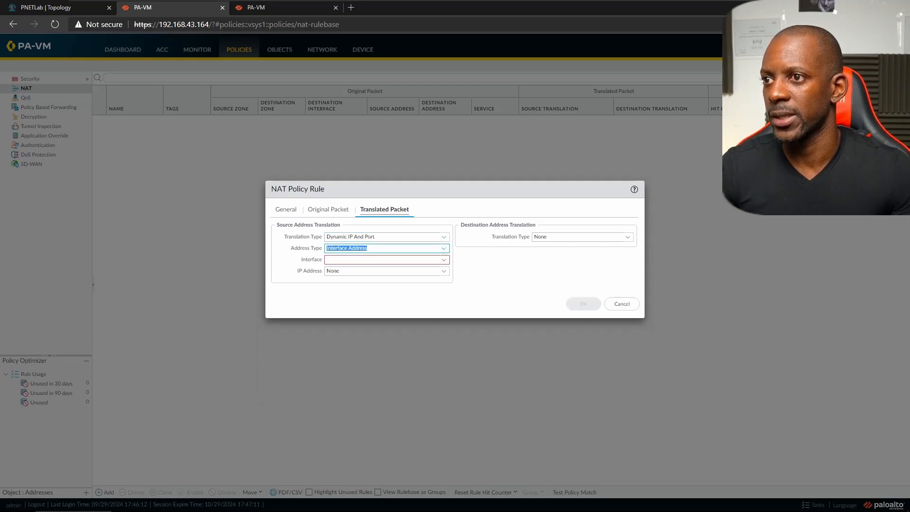
pyautogui.click(444, 261)
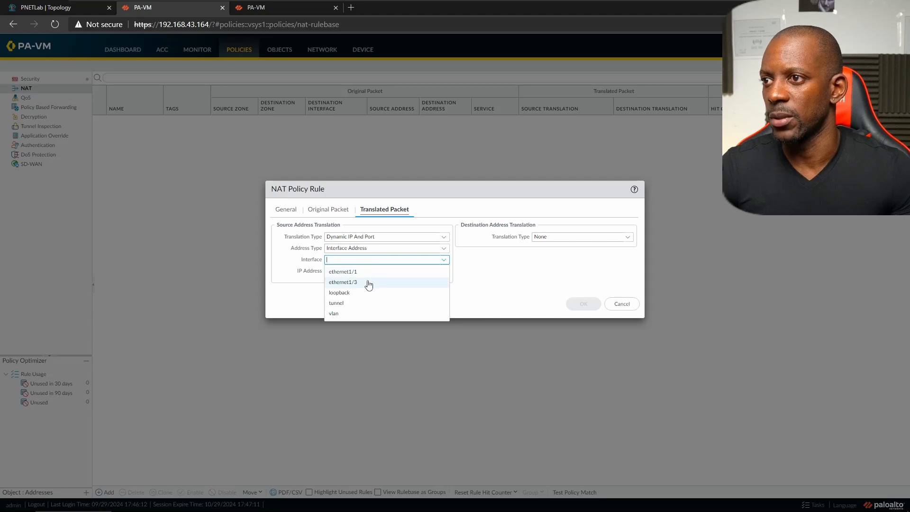
pyautogui.click(369, 283)
pyautogui.click(443, 274)
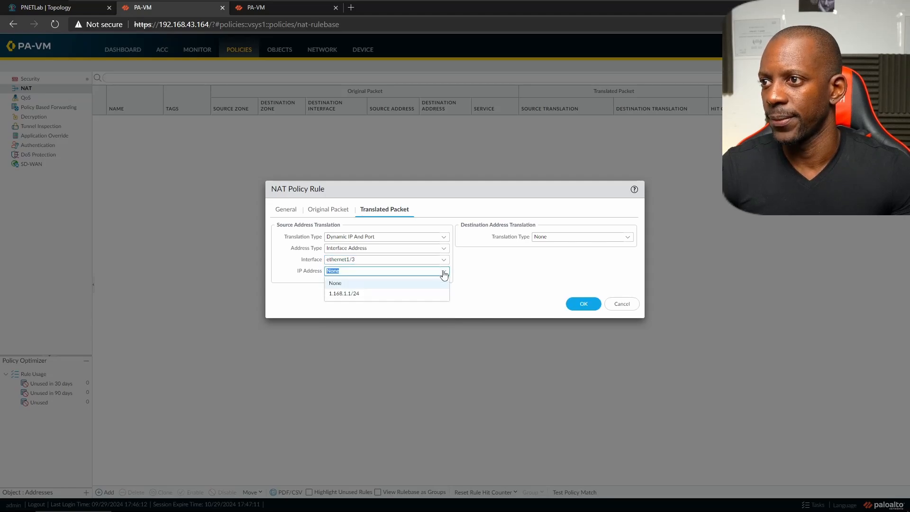
pyautogui.click(365, 295)
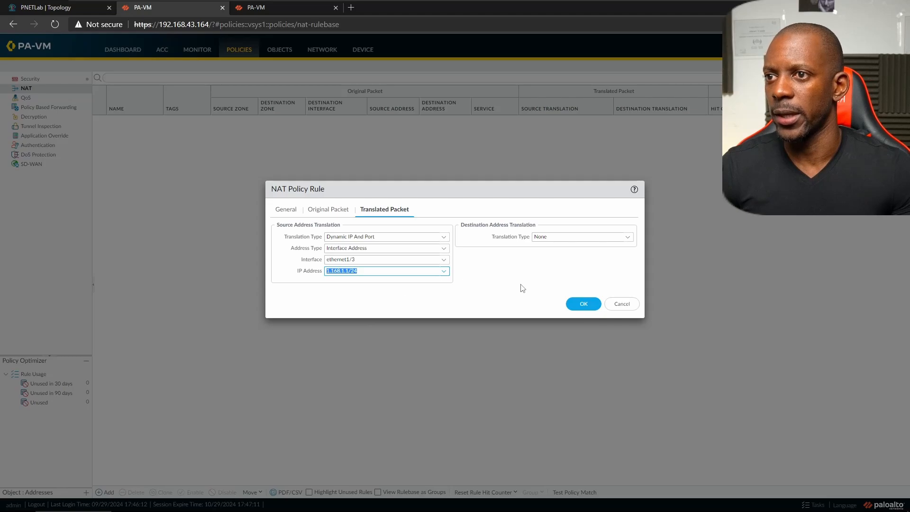
pyautogui.click(578, 303)
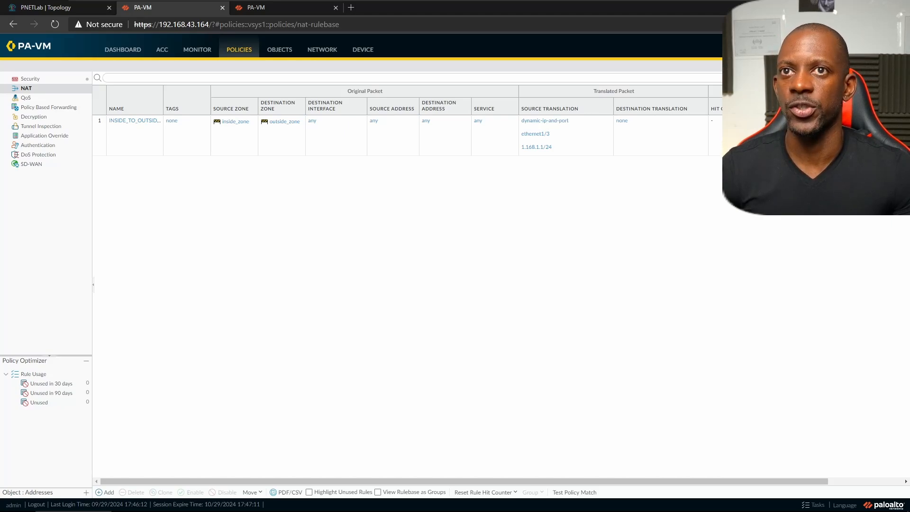
# - Commit all pending changes on the first firewall
pyautogui.click(836, 49)
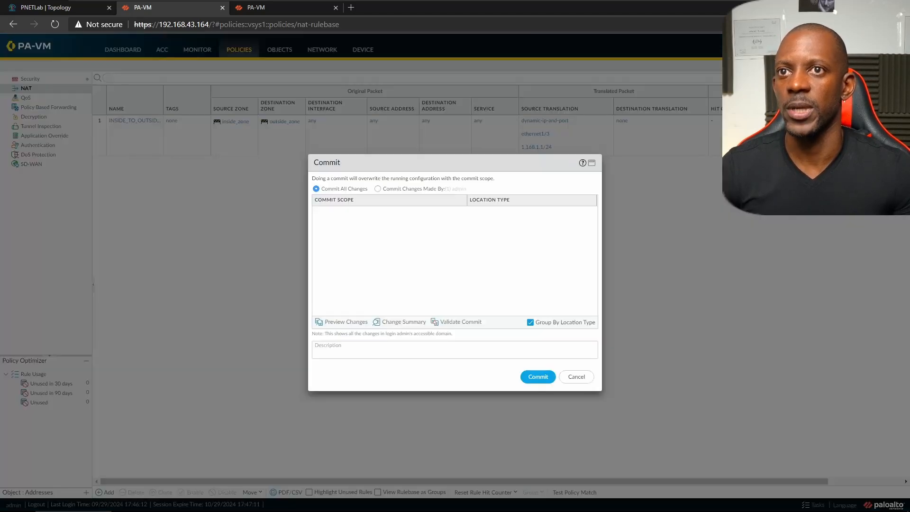
pyautogui.click(542, 379)
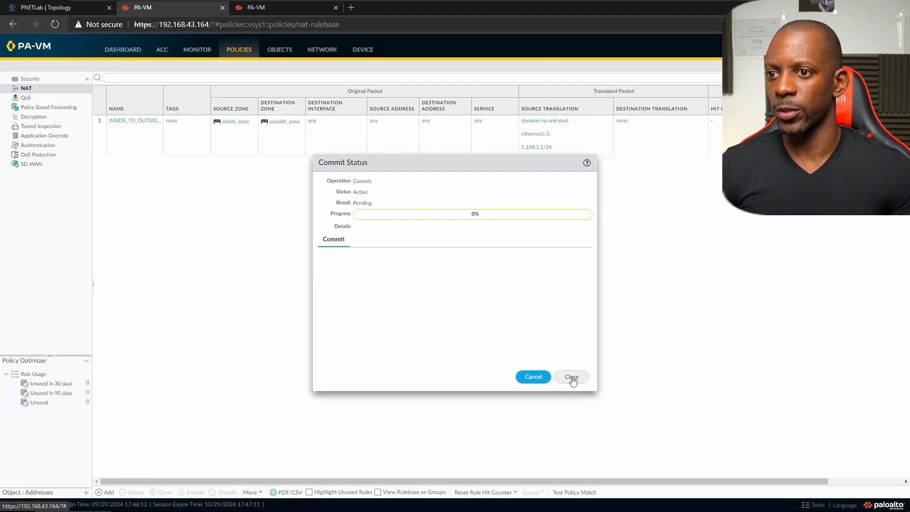
pyautogui.click(571, 376)
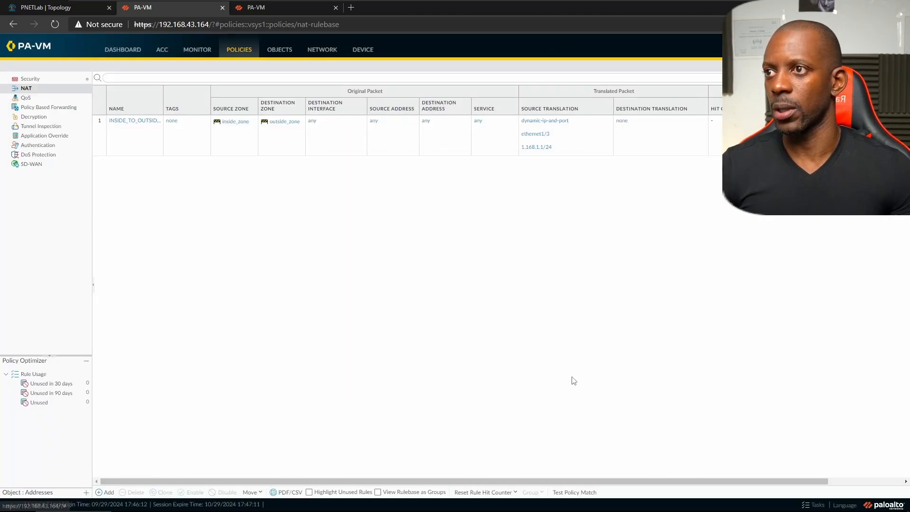
# - Add the High Availability widget to the dashboard, then switch to PA-FW2's browser tab
pyautogui.click(133, 55)
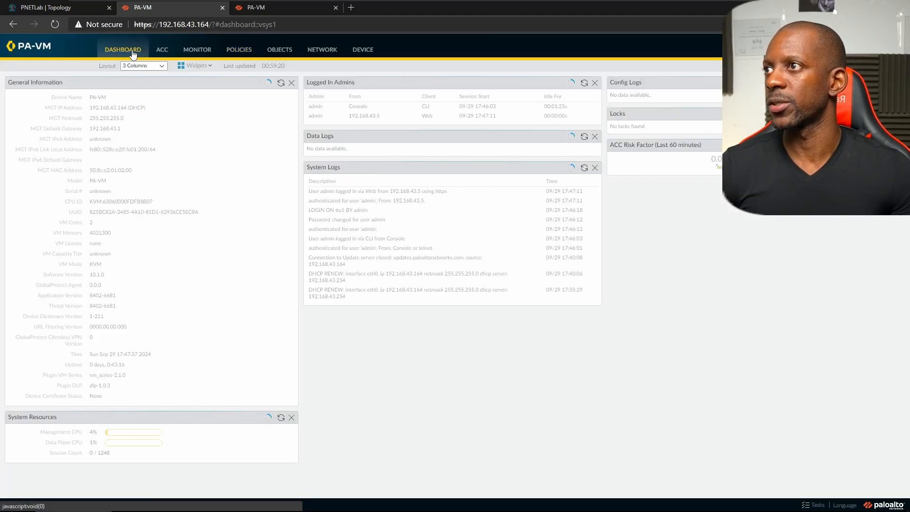
pyautogui.click(203, 68)
pyautogui.moveTo(198, 88)
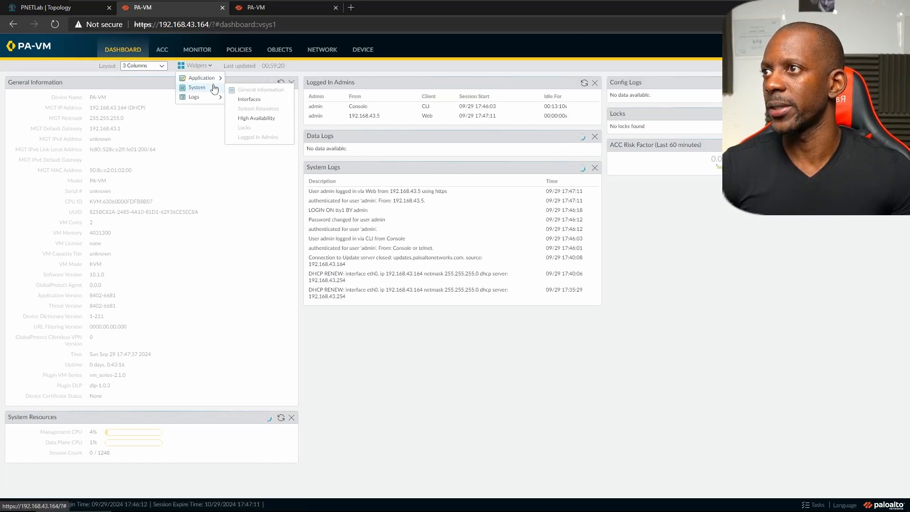
pyautogui.click(249, 120)
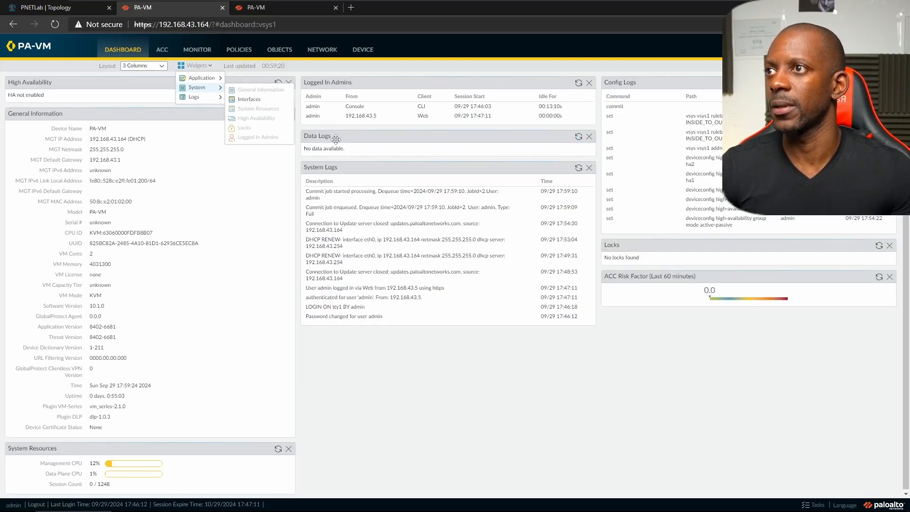
pyautogui.click(376, 381)
pyautogui.click(283, 3)
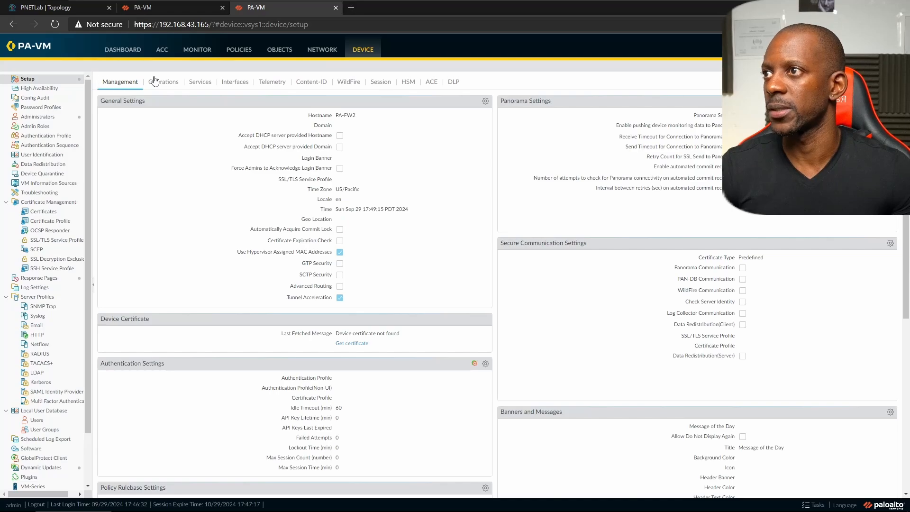
# - Give PA-FW2's Management interface the static IP 192.168.43.165
pyautogui.click(232, 83)
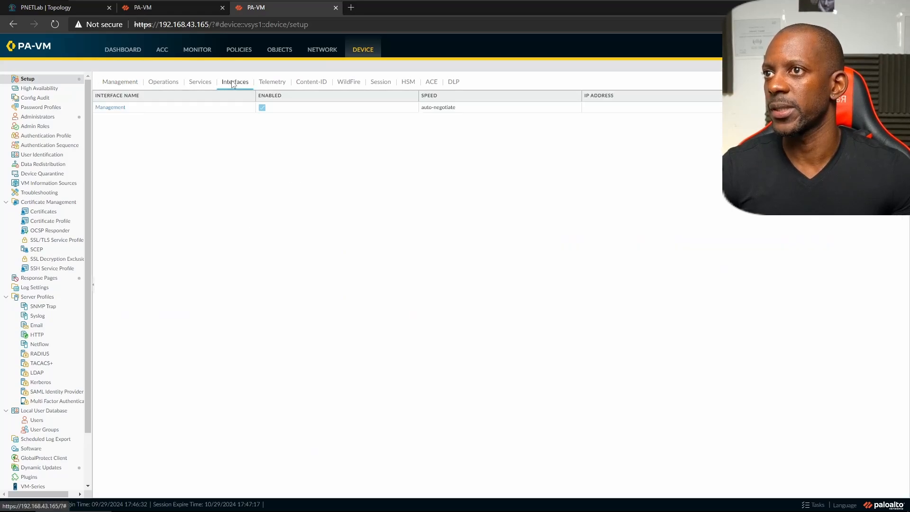
pyautogui.click(122, 83)
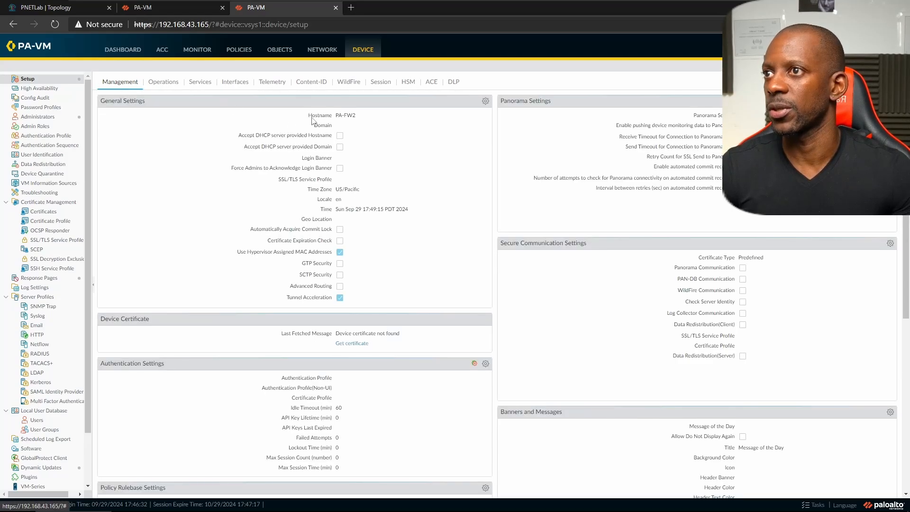
pyautogui.click(234, 84)
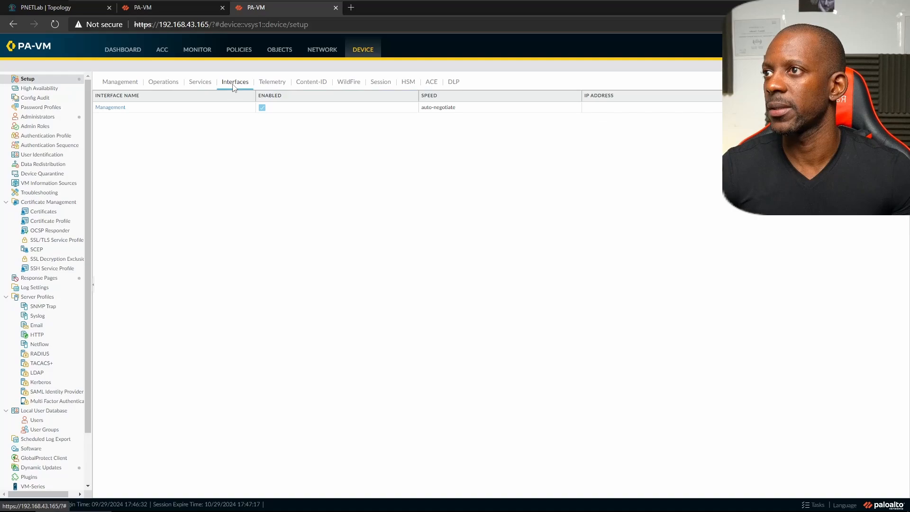
pyautogui.click(123, 108)
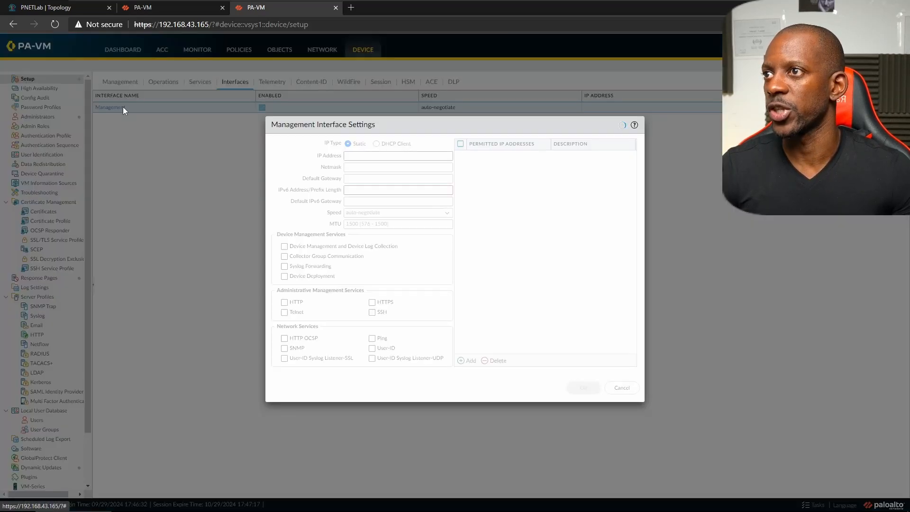
pyautogui.click(349, 144)
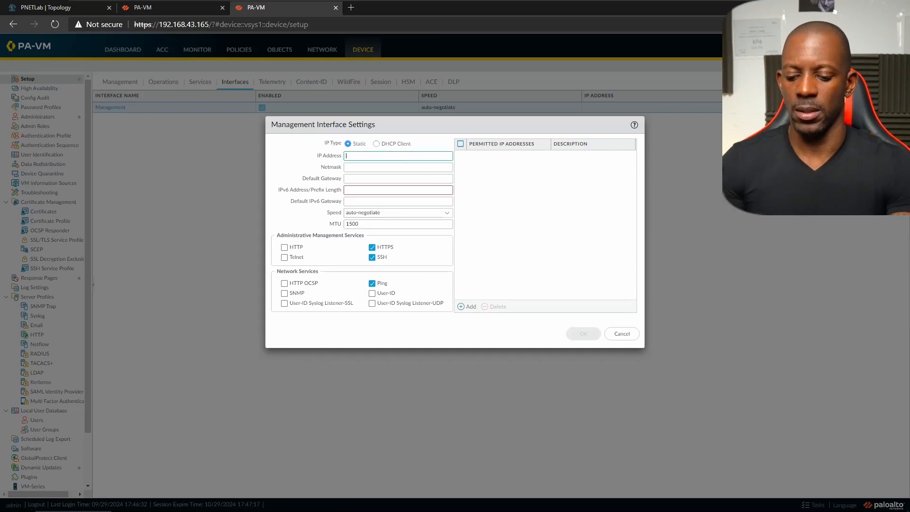
pyautogui.write('192.168.43.165')
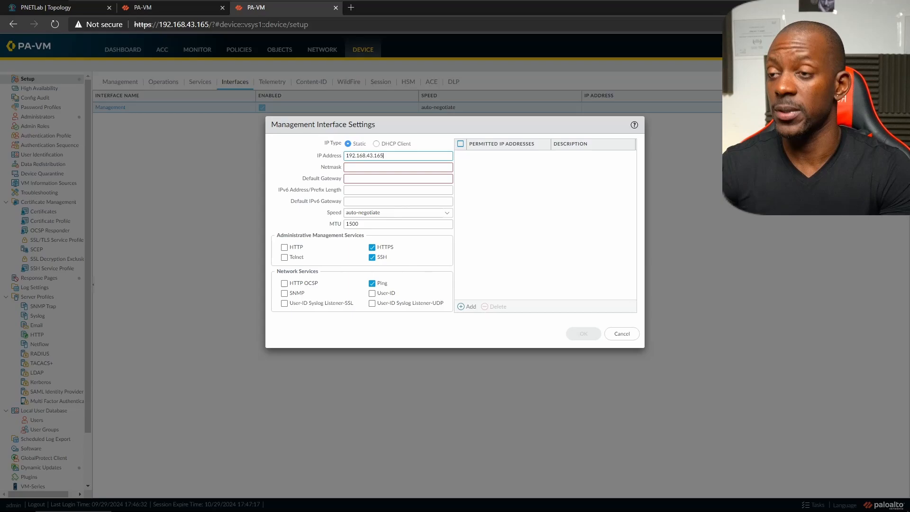
# - Add netmask 255.255.255.0 and gateway 192.168.43.1, save, and list the Ethernet interfaces
pyautogui.press('Tab')
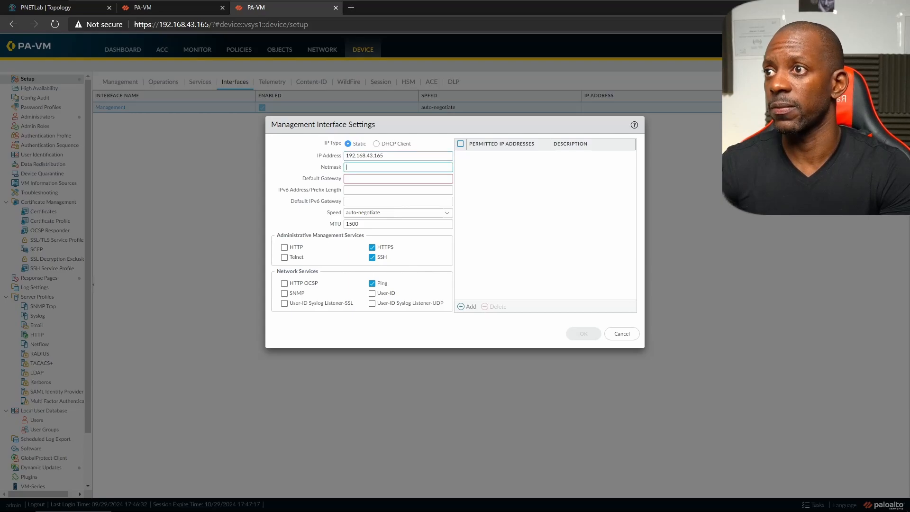
pyautogui.write('255.255.255')
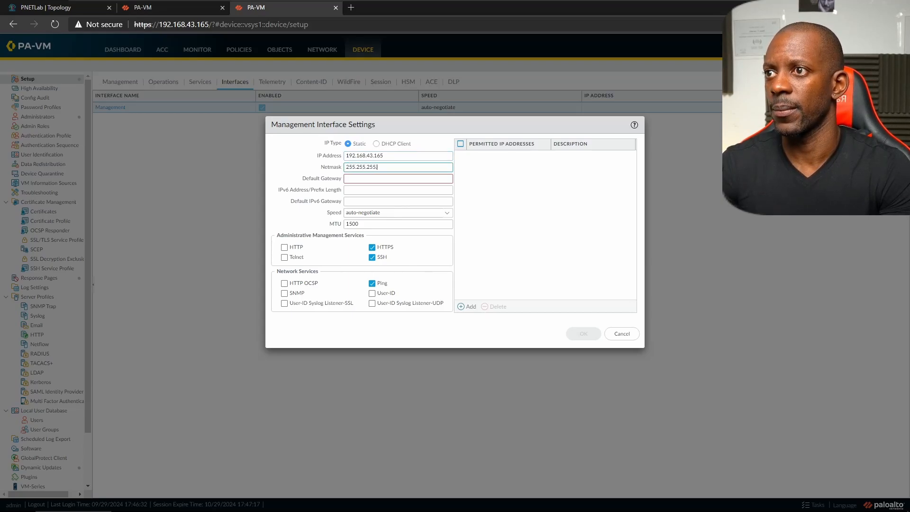
pyautogui.write('.0')
pyautogui.press('Tab')
pyautogui.write('192.168.43.1')
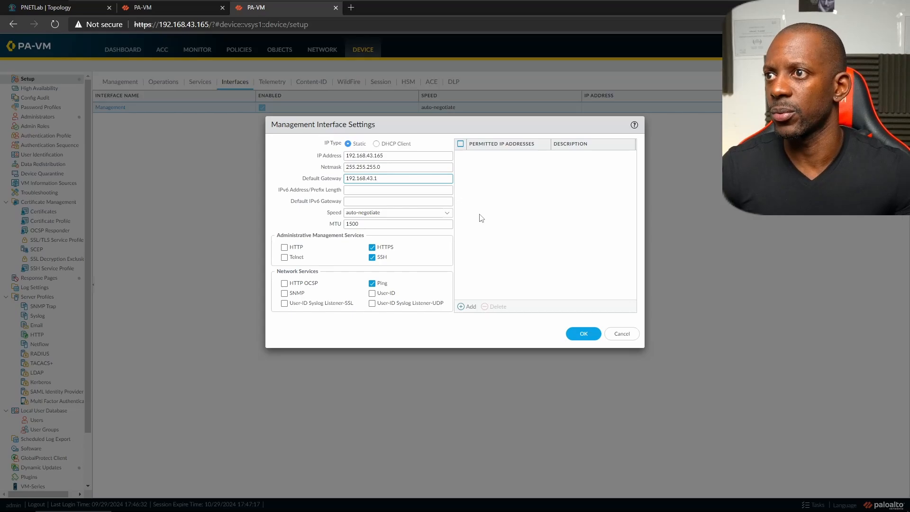
pyautogui.click(587, 334)
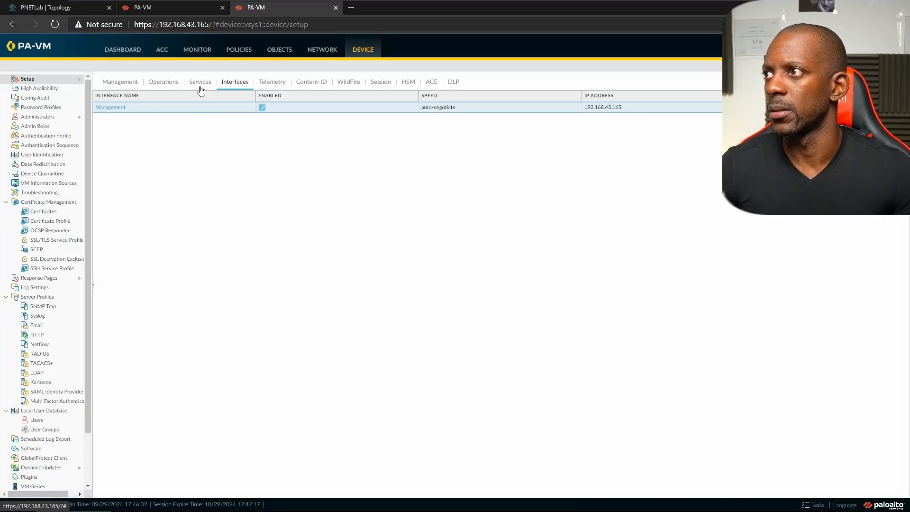
pyautogui.click(325, 52)
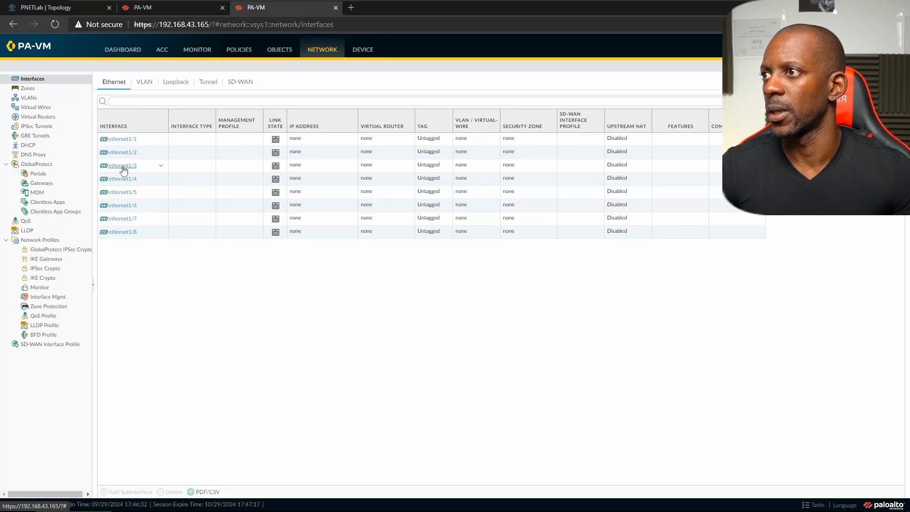
# - After checking the lab topology, set ethernet1/4's interface type to HA
pyautogui.click(67, 7)
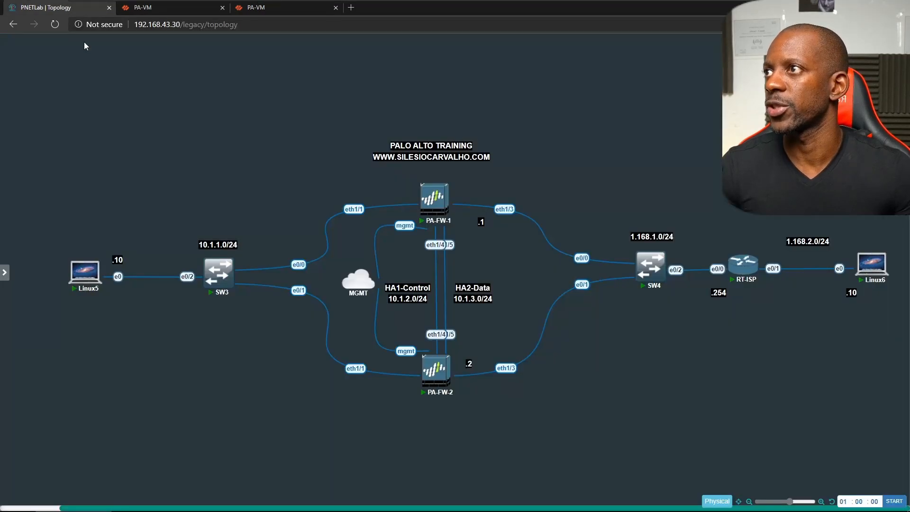
pyautogui.click(267, 8)
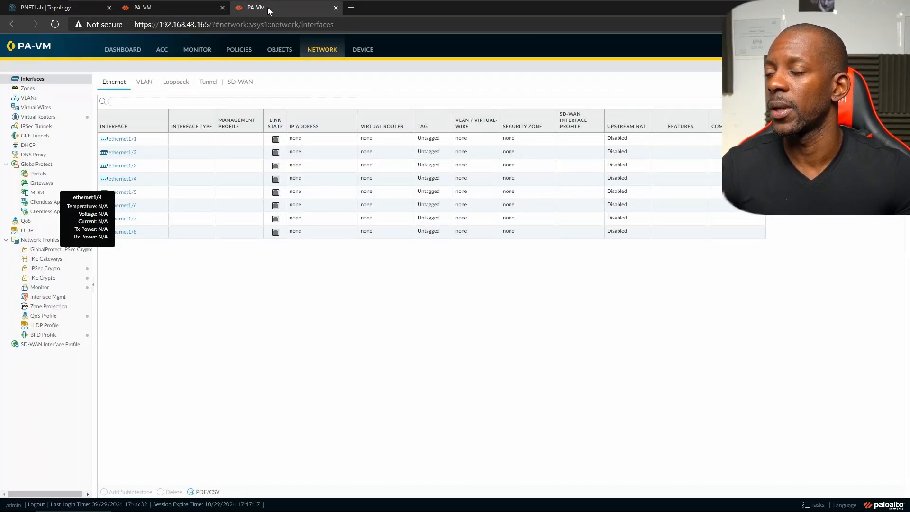
pyautogui.click(128, 182)
pyautogui.click(127, 180)
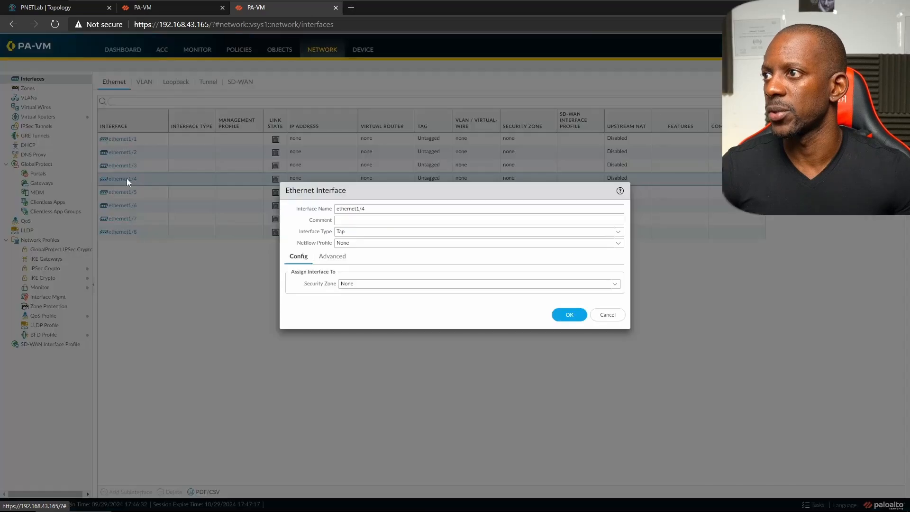
pyautogui.click(618, 233)
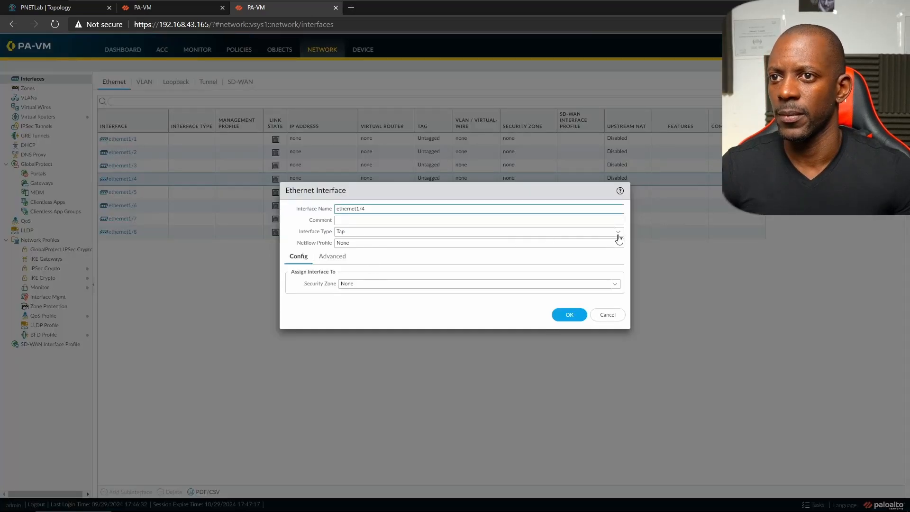
pyautogui.click(343, 254)
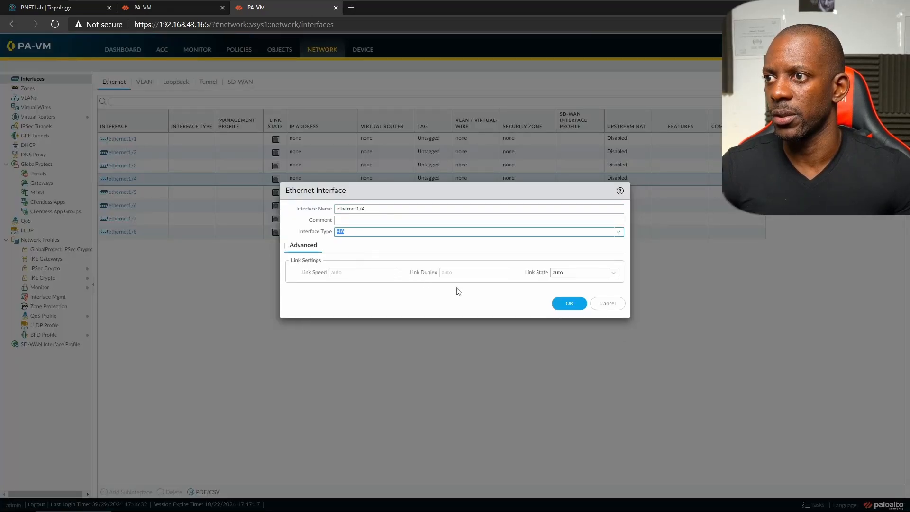
pyautogui.click(575, 309)
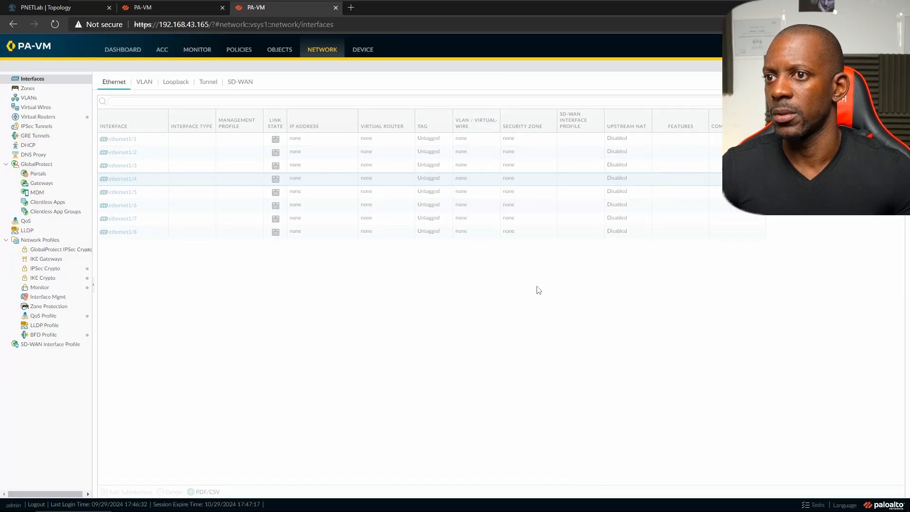
# - Set ethernet1/5's interface type to HA as well
pyautogui.click(124, 192)
pyautogui.click(616, 234)
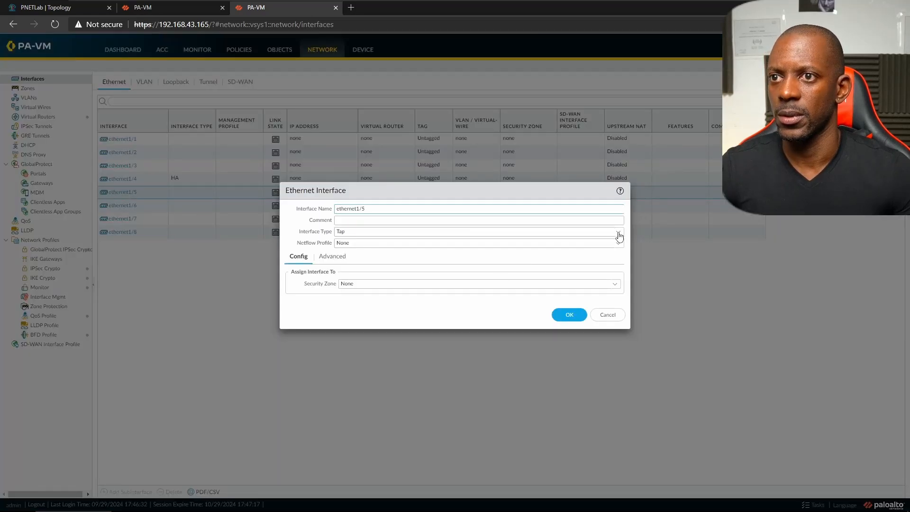
pyautogui.click(358, 257)
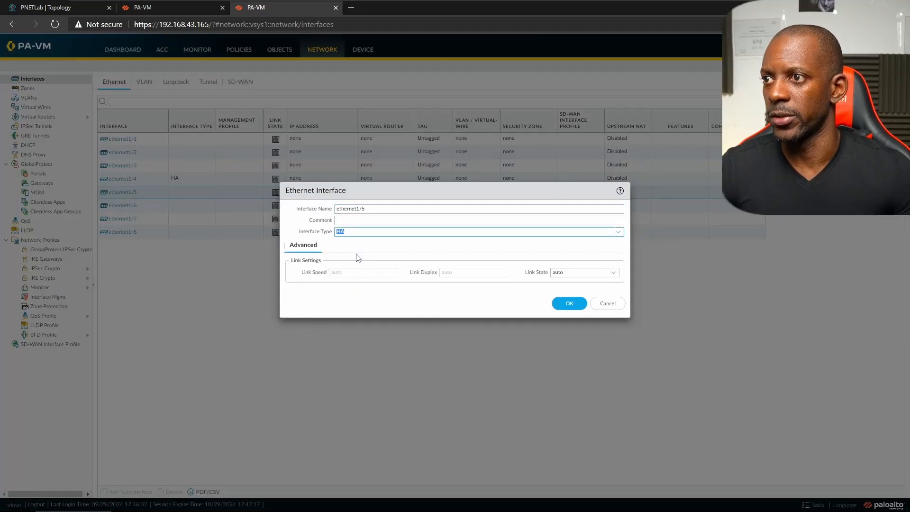
pyautogui.click(571, 304)
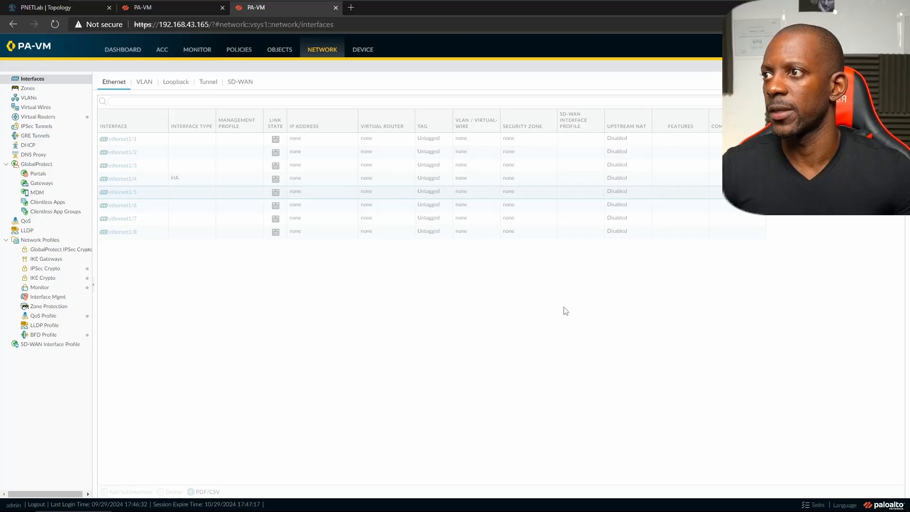
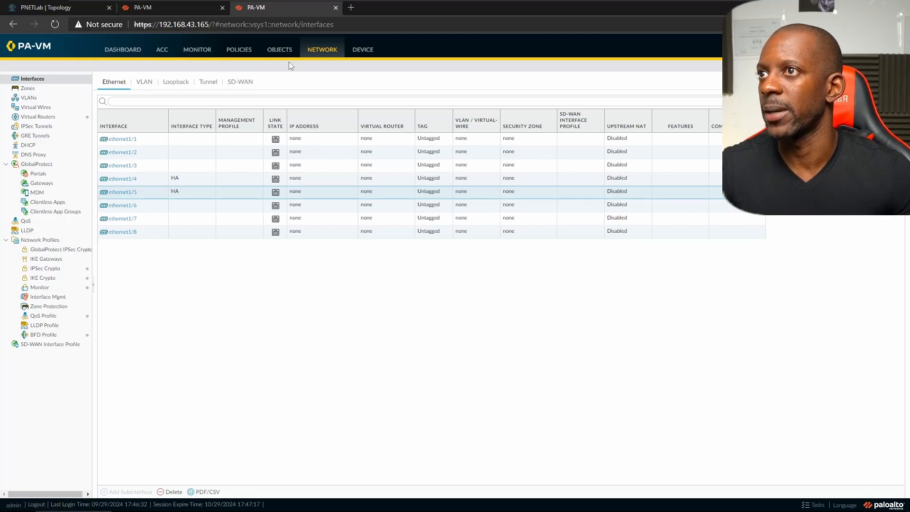
# - Switch to the DEVICE tab to reach the firewall's setup pages
pyautogui.click(362, 51)
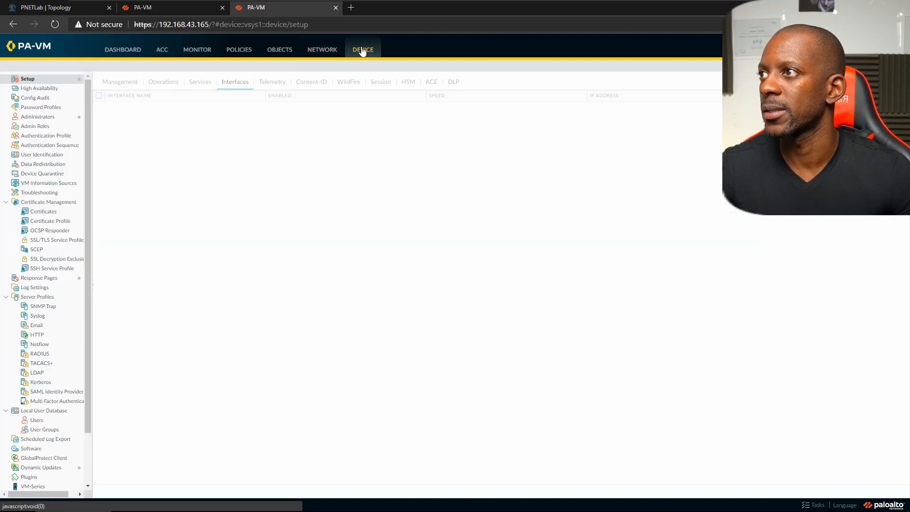
# - Open High Availability, confirm the .164 firewall is HA Active, then edit the .165 Setup
pyautogui.click(43, 89)
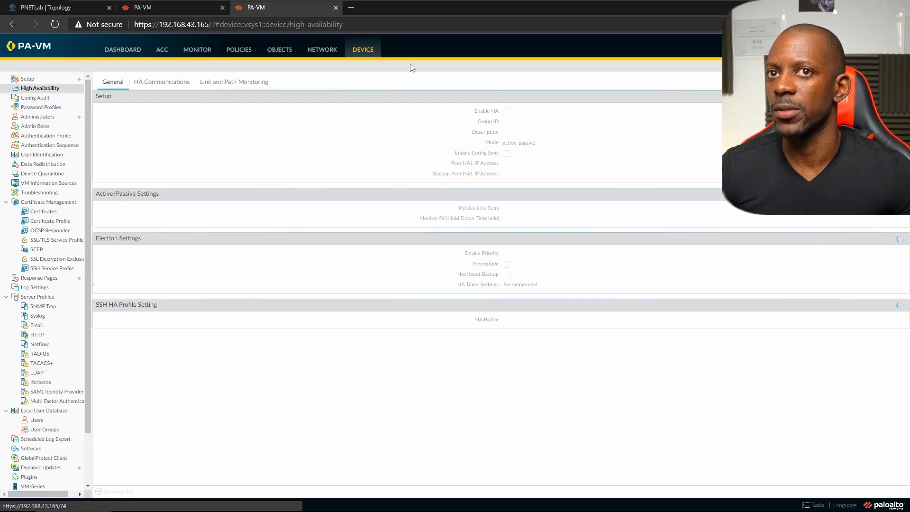
pyautogui.click(181, 10)
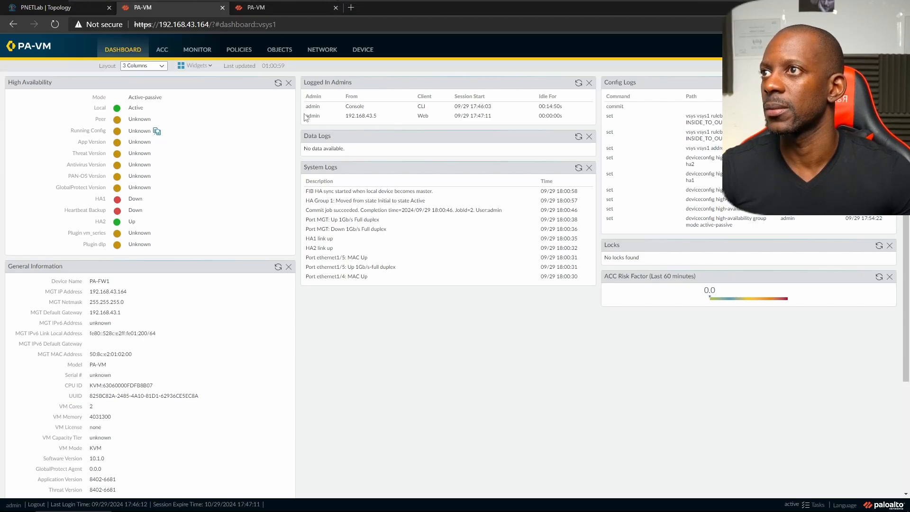
pyautogui.click(285, 11)
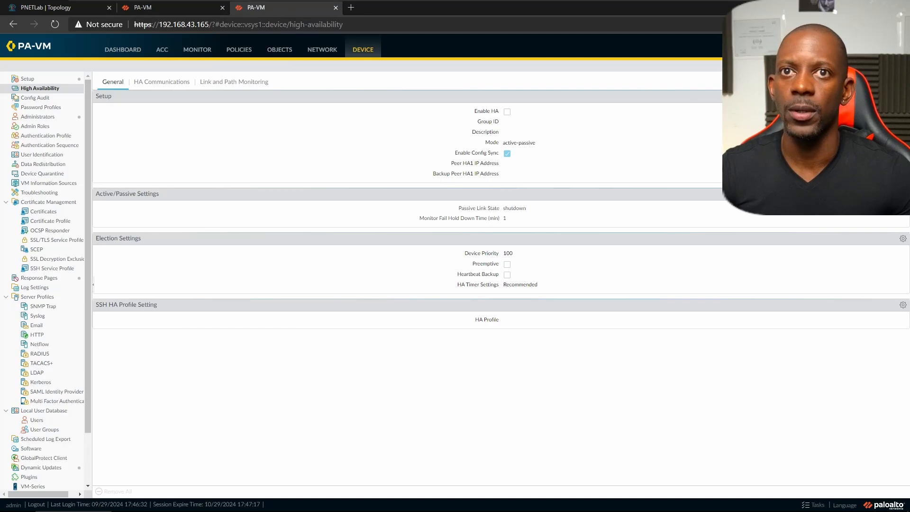
pyautogui.click(574, 111)
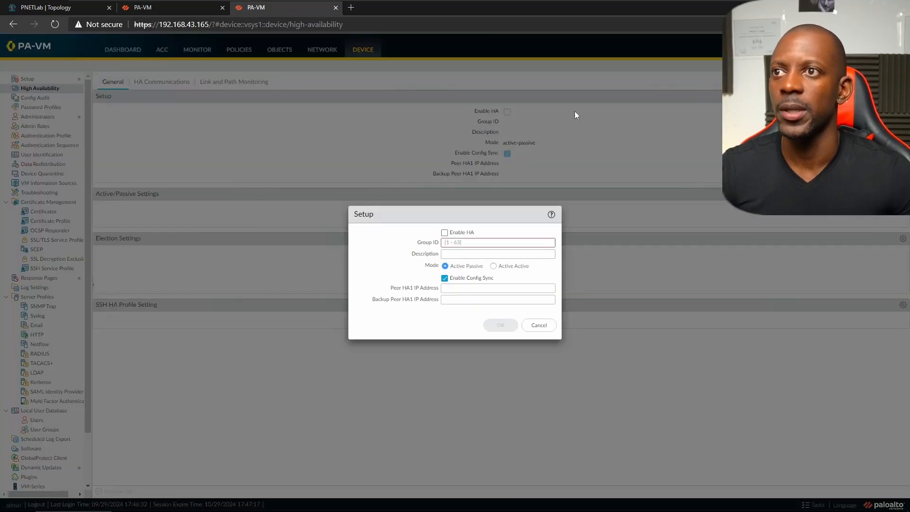
# - Enable HA with group ID 1 and peer HA1 IP 10.1.2.1
pyautogui.click(445, 232)
pyautogui.click(455, 242)
pyautogui.write('1')
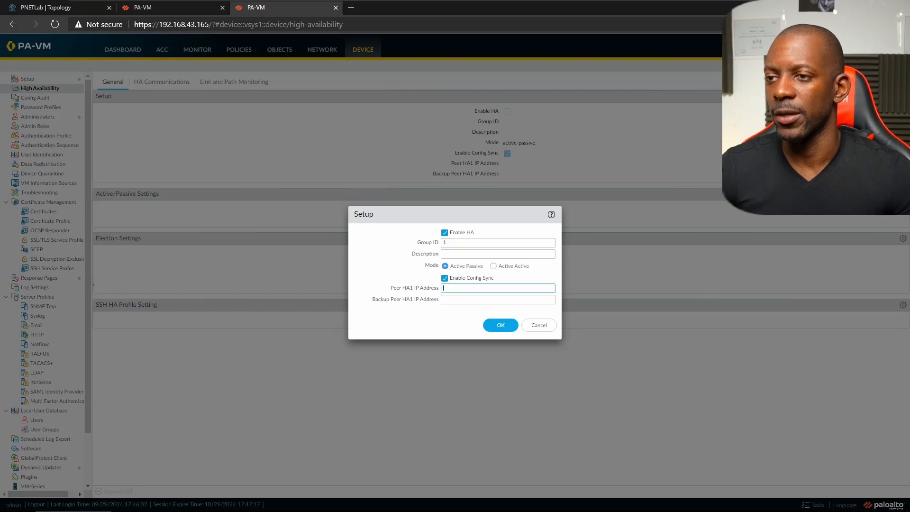
pyautogui.write('10.1')
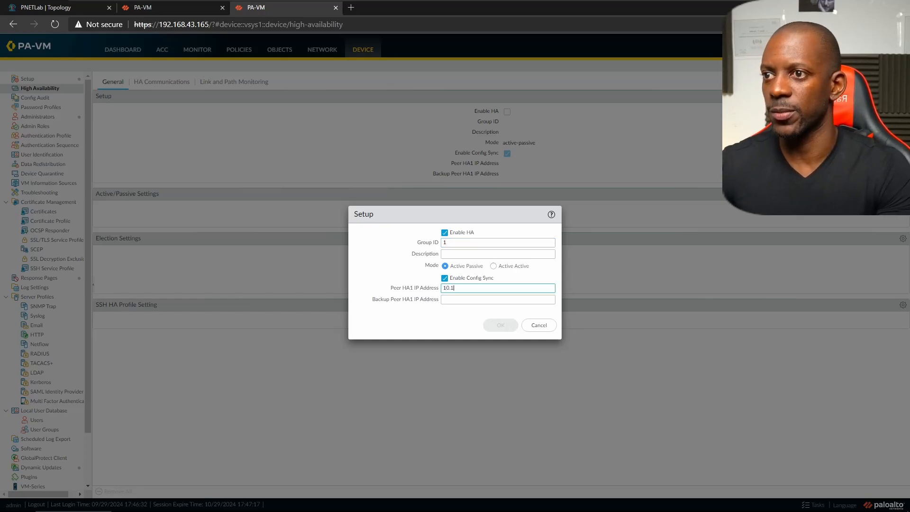
pyautogui.write('.2.1')
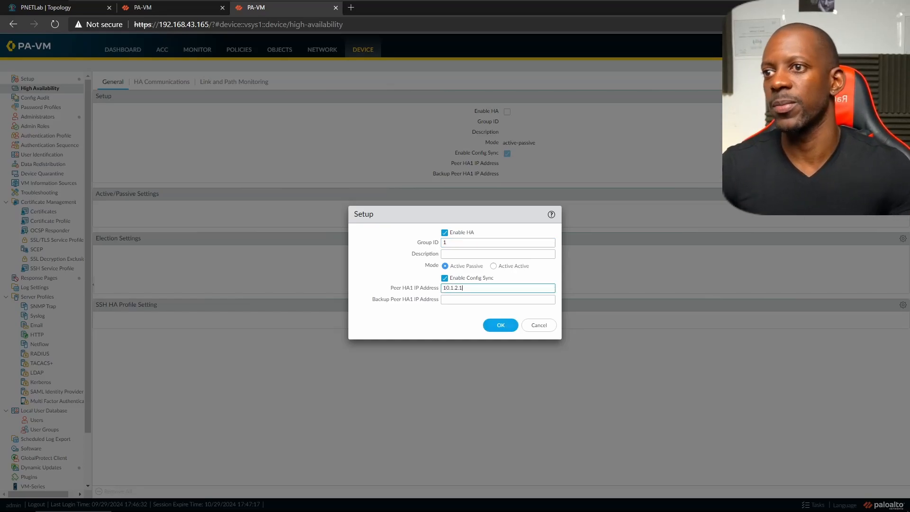
pyautogui.click(502, 324)
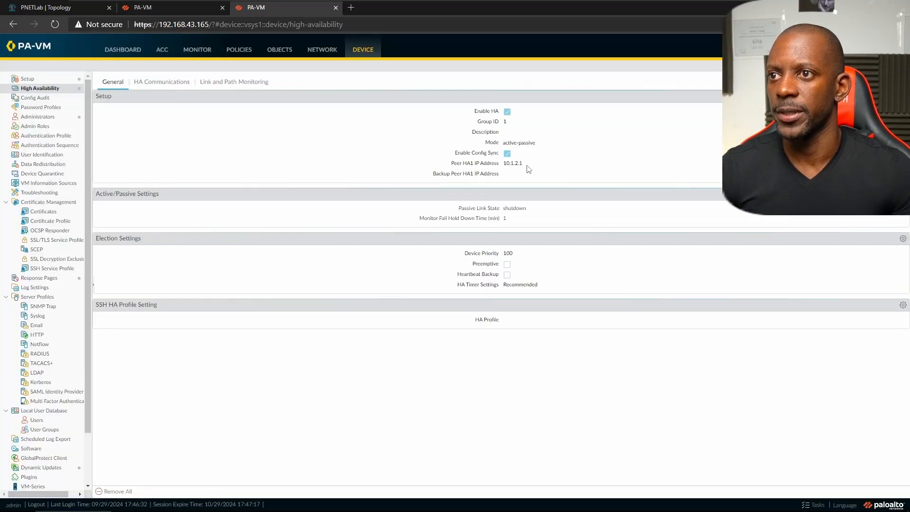
# - Set passive link state to Auto and enable preemption and heartbeat backup
pyautogui.click(903, 193)
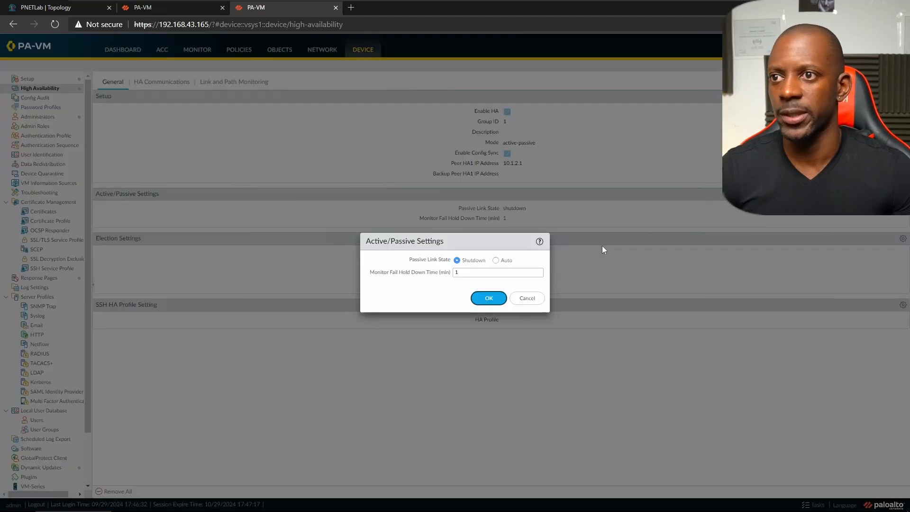
pyautogui.click(495, 259)
pyautogui.click(494, 300)
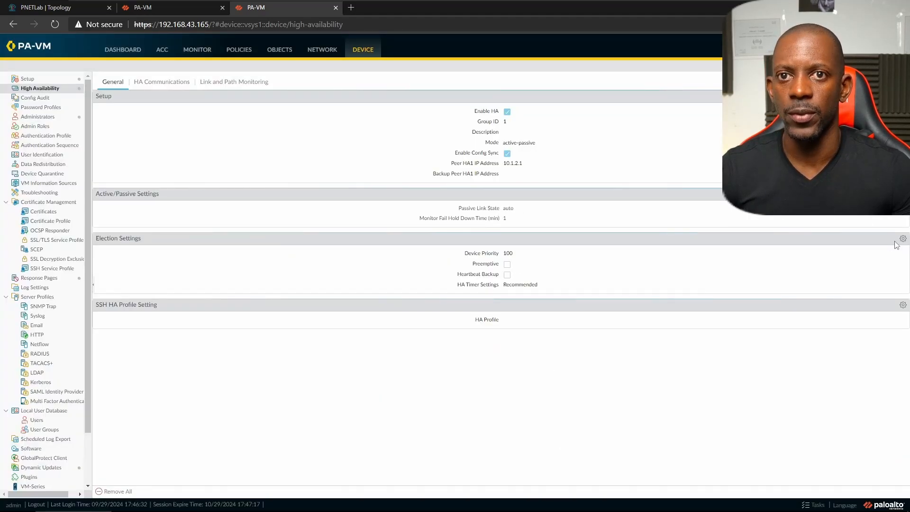
pyautogui.click(903, 238)
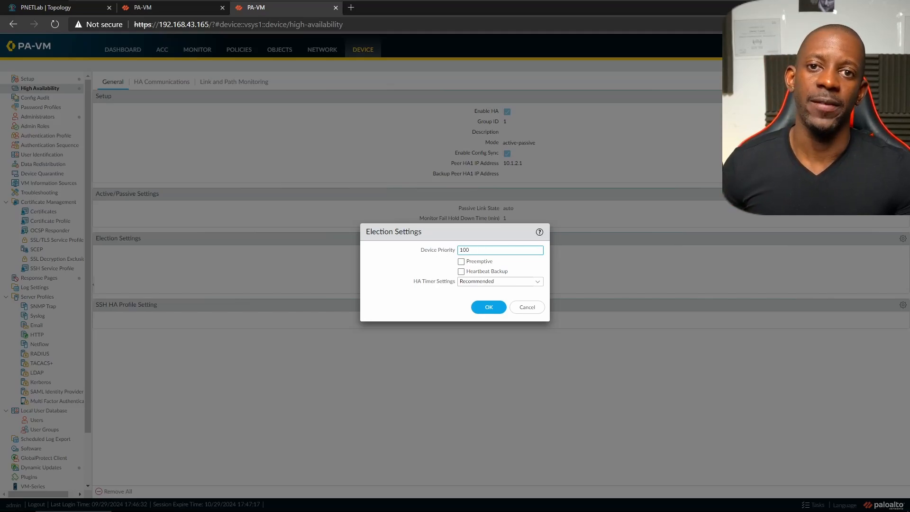
pyautogui.click(462, 262)
pyautogui.click(461, 271)
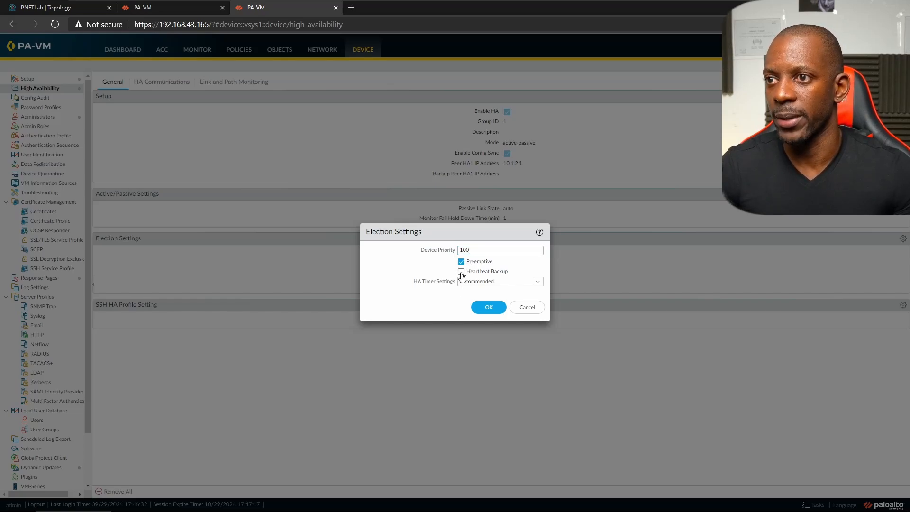
pyautogui.click(487, 307)
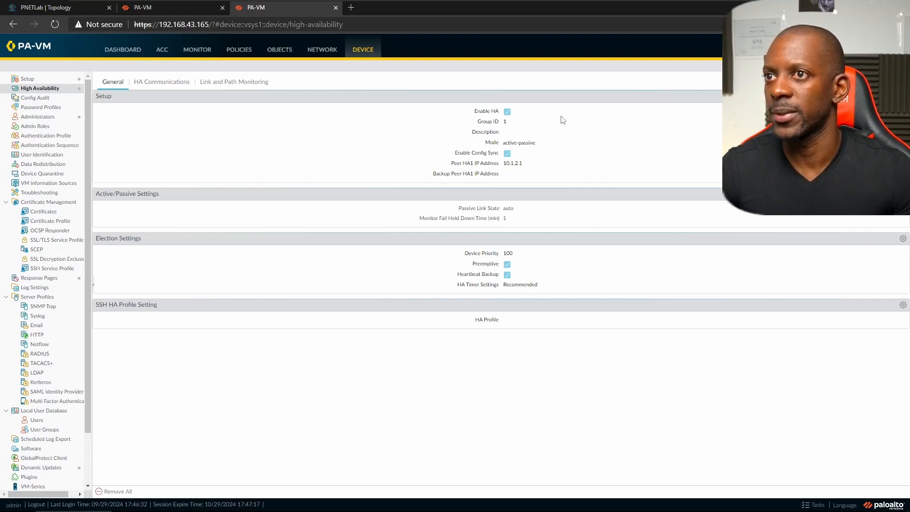
pyautogui.click(155, 85)
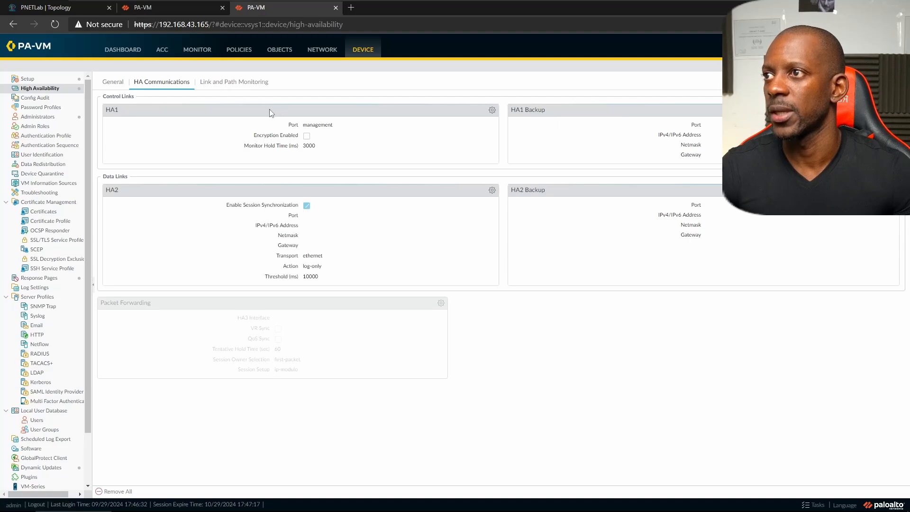
# - Set the HA1 control link to ethernet1/4 at 10.1.2.2, netmask 255.255.255.0
pyautogui.click(492, 110)
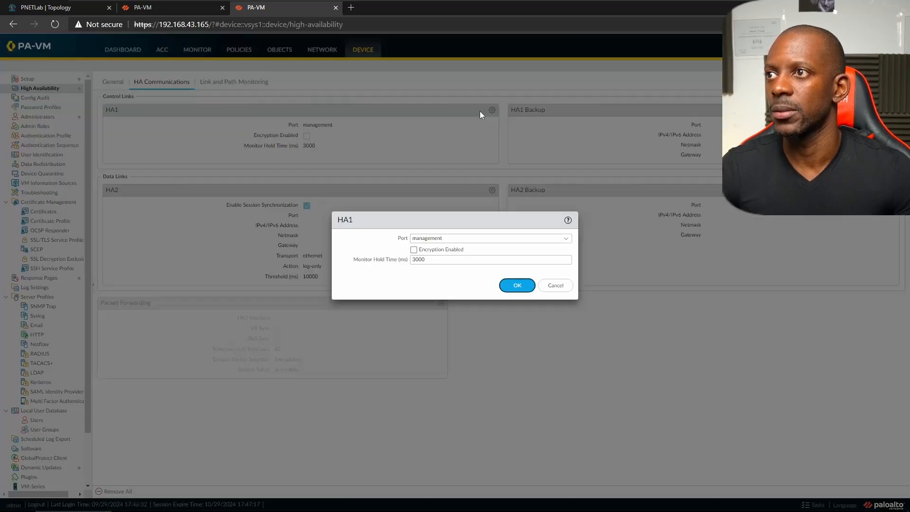
pyautogui.click(566, 238)
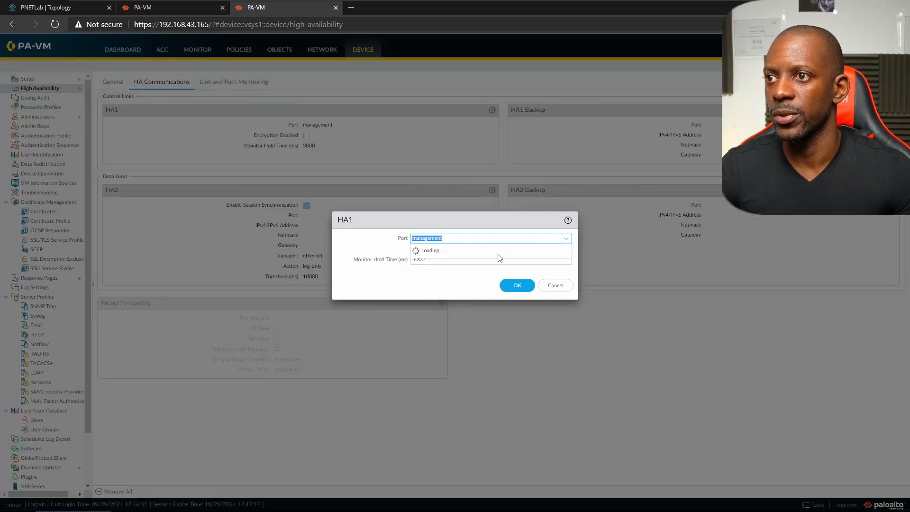
pyautogui.click(446, 258)
pyautogui.click(446, 250)
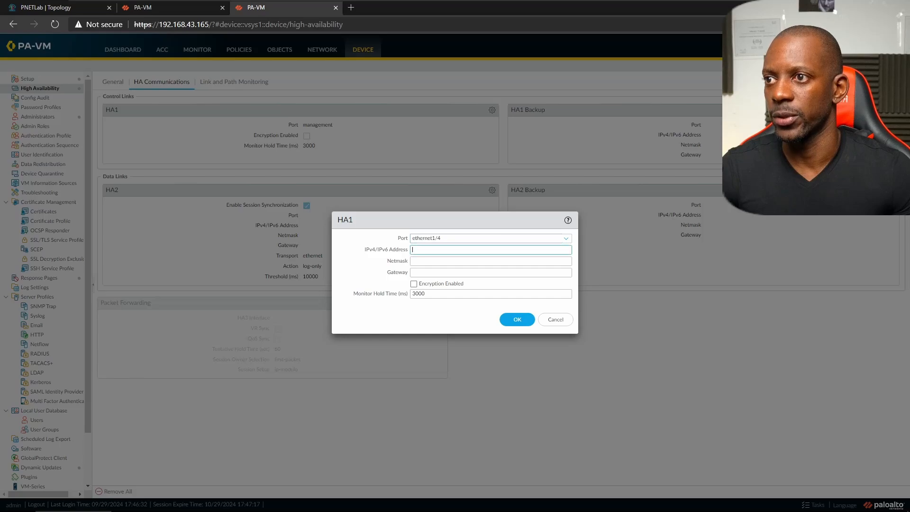
pyautogui.write('10.1.1.')
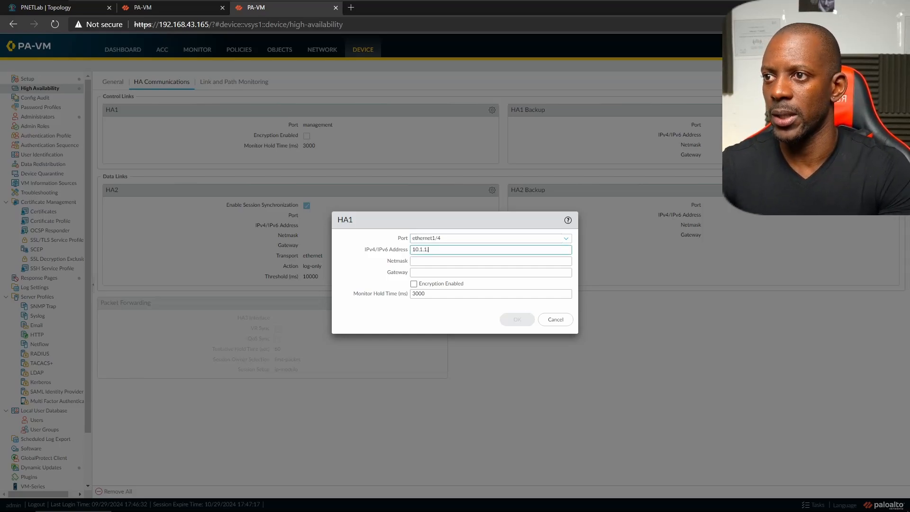
pyautogui.press('BackSpace')
pyautogui.write('2.2')
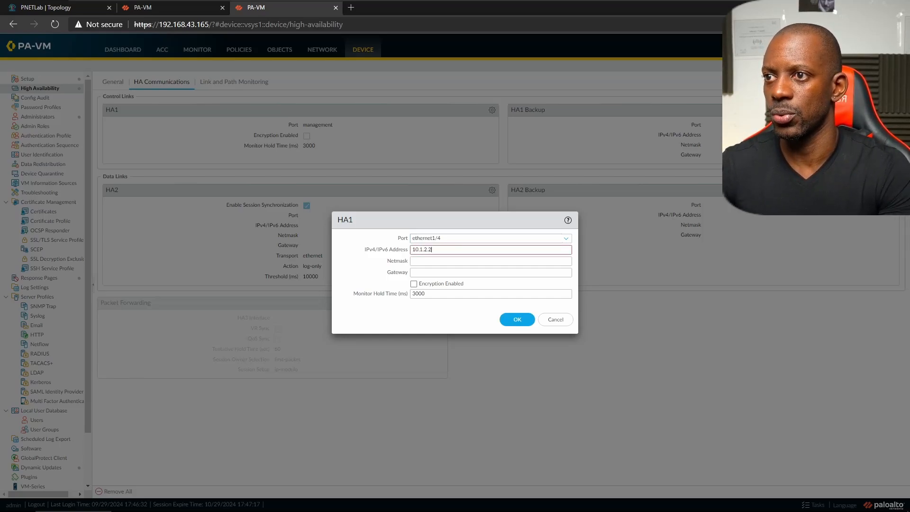
pyautogui.press('Tab')
pyautogui.write('2')
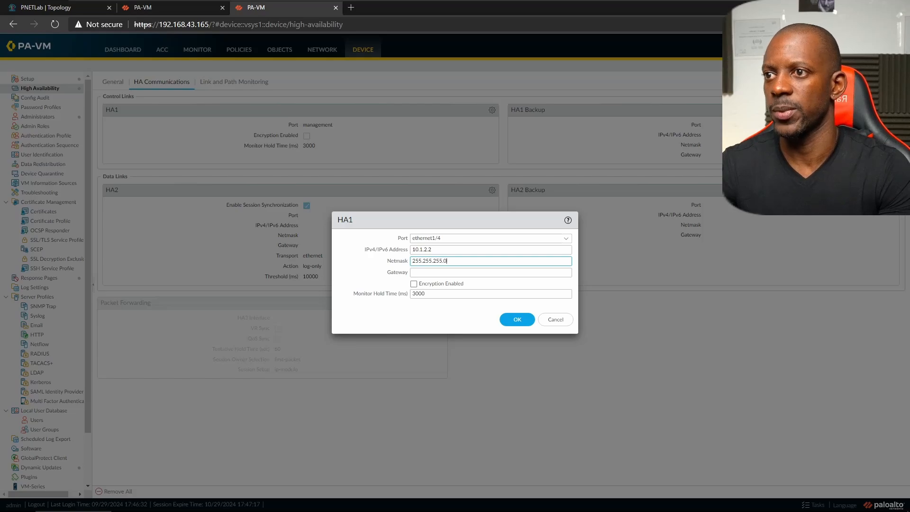
pyautogui.click(517, 319)
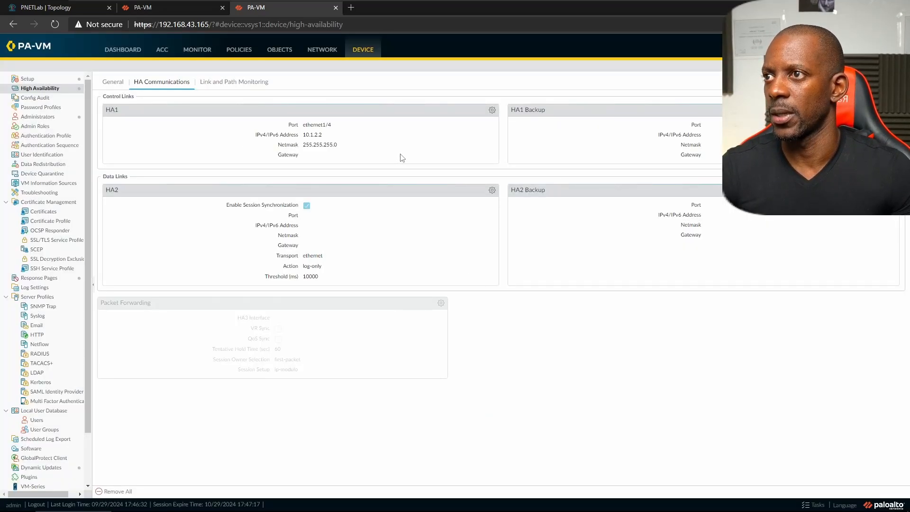
# - Set the HA2 data link to ethernet1/5 at 10.1.3.2, netmask 255.255.255.0
pyautogui.click(491, 190)
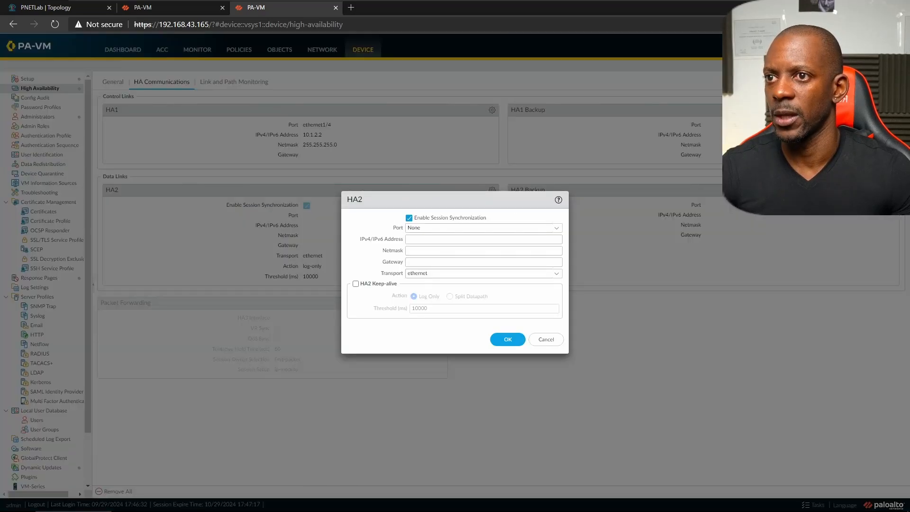
pyautogui.click(557, 228)
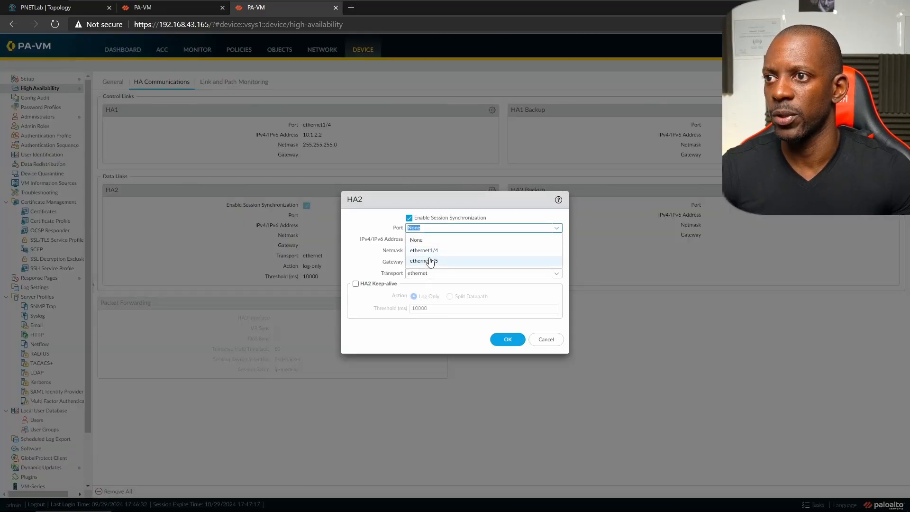
pyautogui.click(430, 261)
pyautogui.press('Tab')
pyautogui.write('10.1')
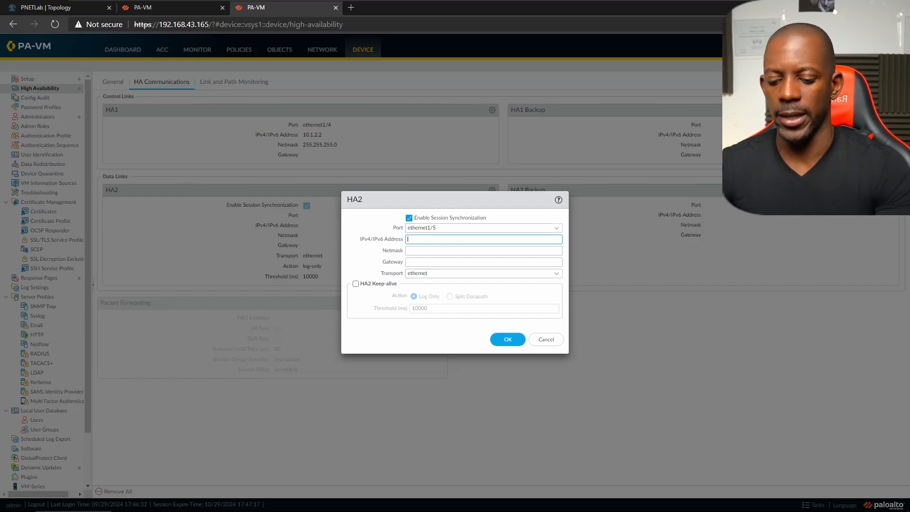
pyautogui.write('.3')
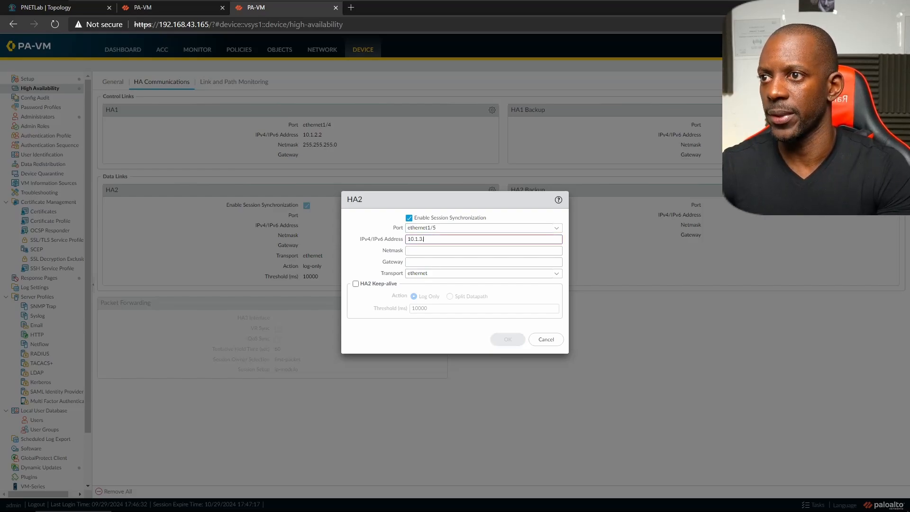
pyautogui.write('.2')
pyautogui.press('Tab')
pyautogui.write('255.2')
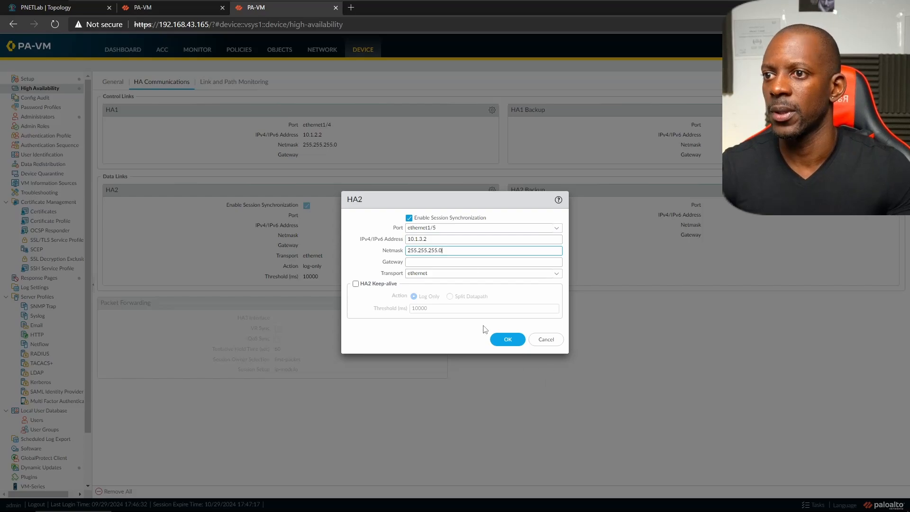
pyautogui.click(503, 339)
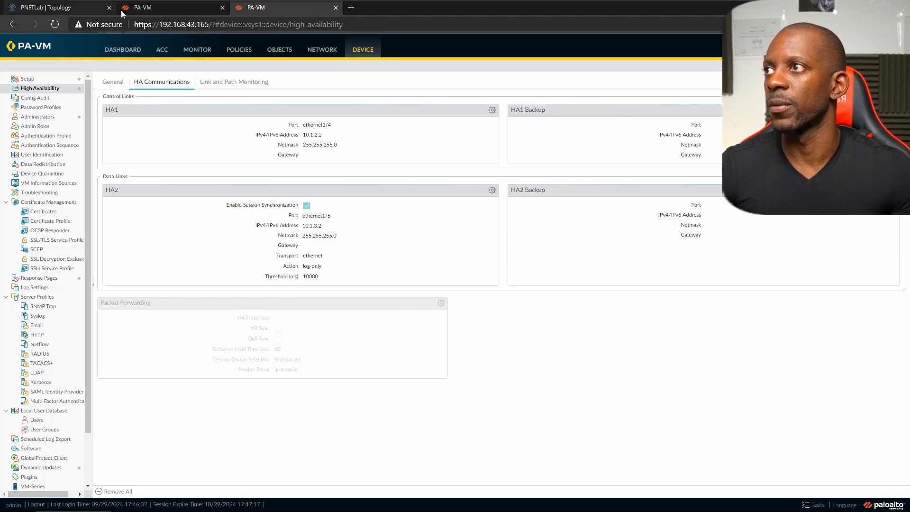
# - Open the Linux5 console from the lab topology and unlock it with the root password
pyautogui.click(142, 10)
pyautogui.click(79, 14)
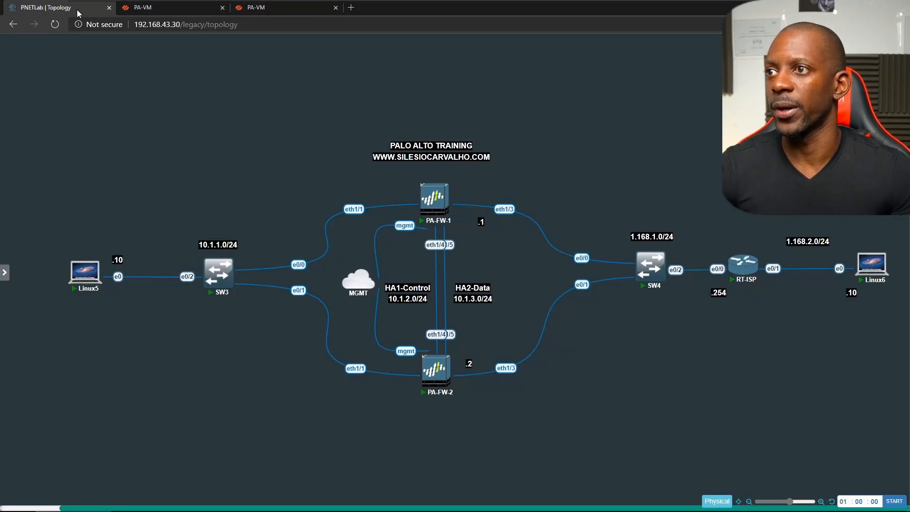
pyautogui.click(75, 269)
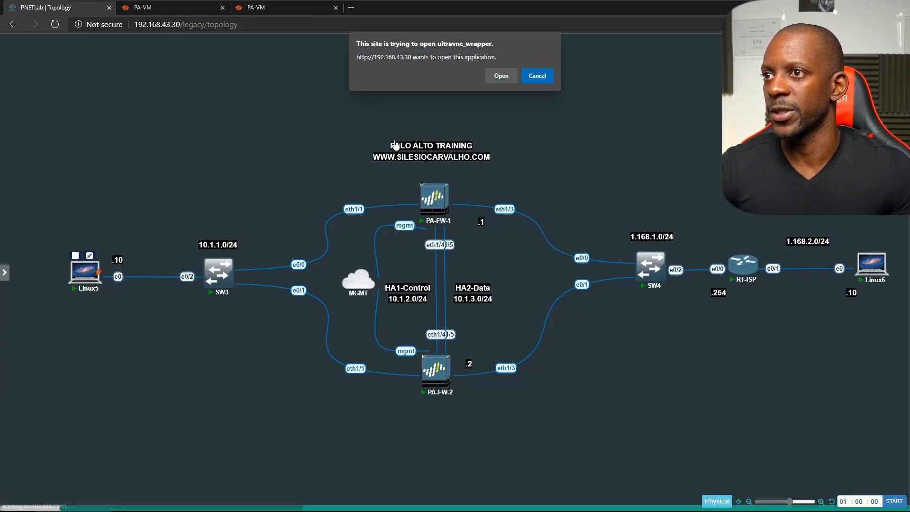
pyautogui.click(501, 76)
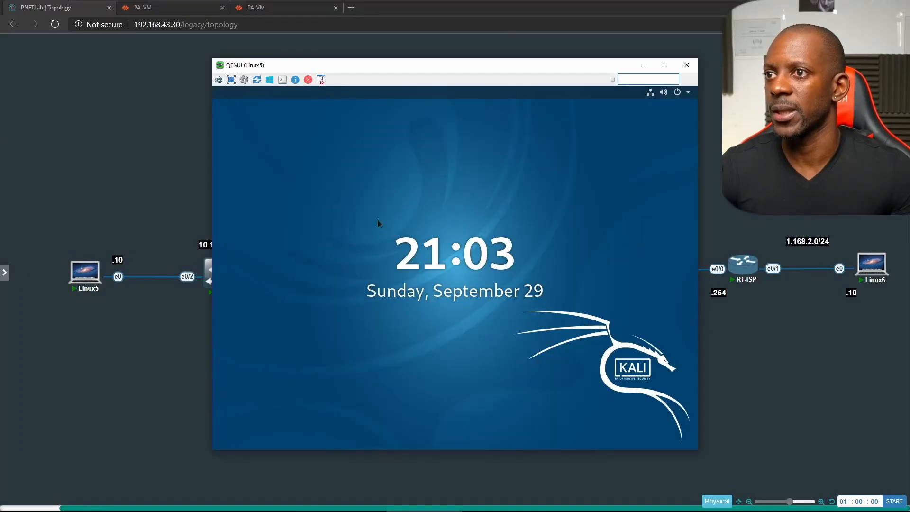
pyautogui.click(378, 219)
pyautogui.write('toor')
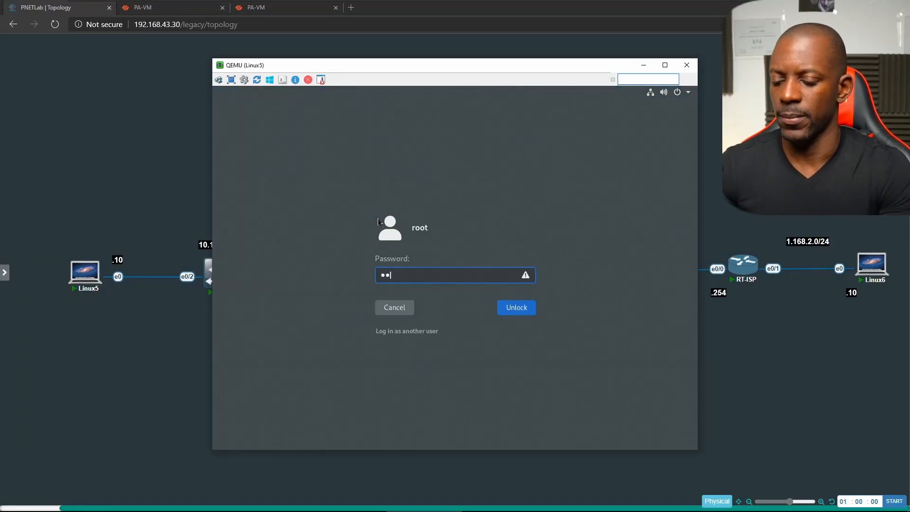
pyautogui.press('BackSpace')
pyautogui.press('BackSpace')
pyautogui.press('capslock')
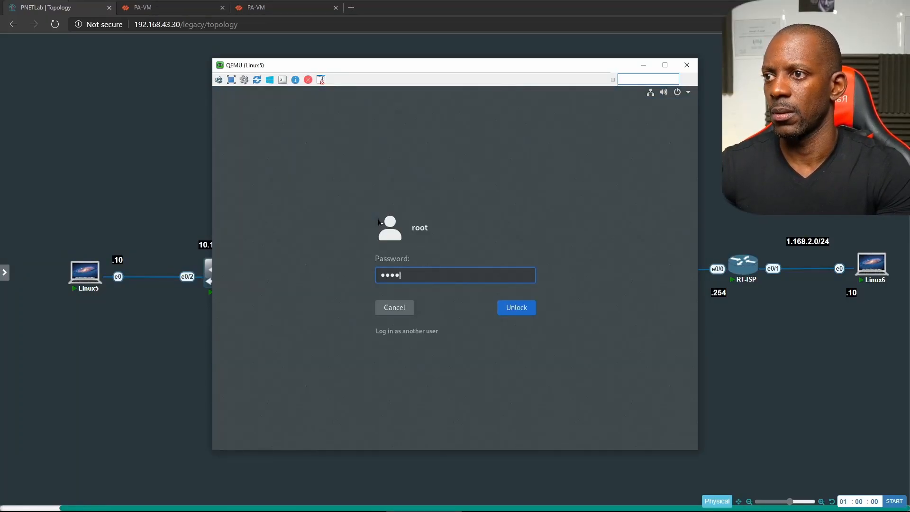
pyautogui.write('or')
pyautogui.press('Return')
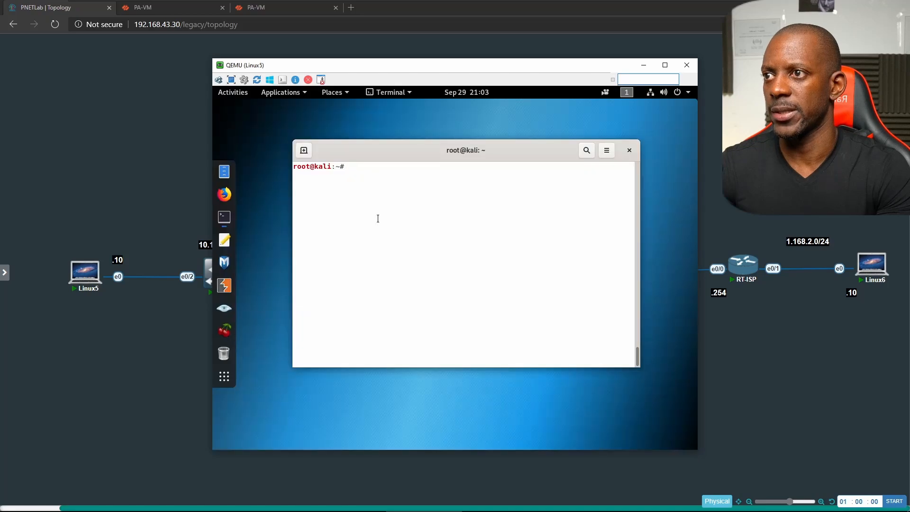
# - Ping the router at 1.168.1.254 to confirm replies, then stop the ping
pyautogui.write('ping 1')
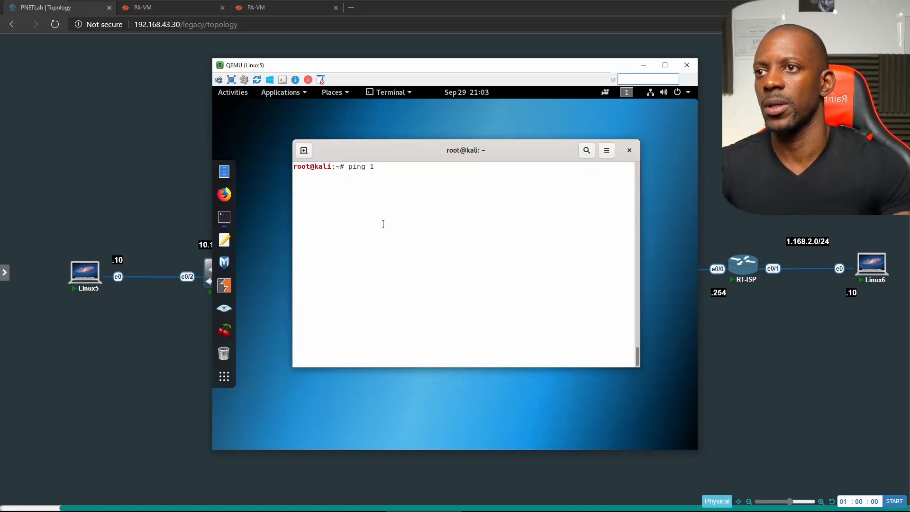
pyautogui.moveTo(533, 70); pyautogui.dragTo(353, 65)
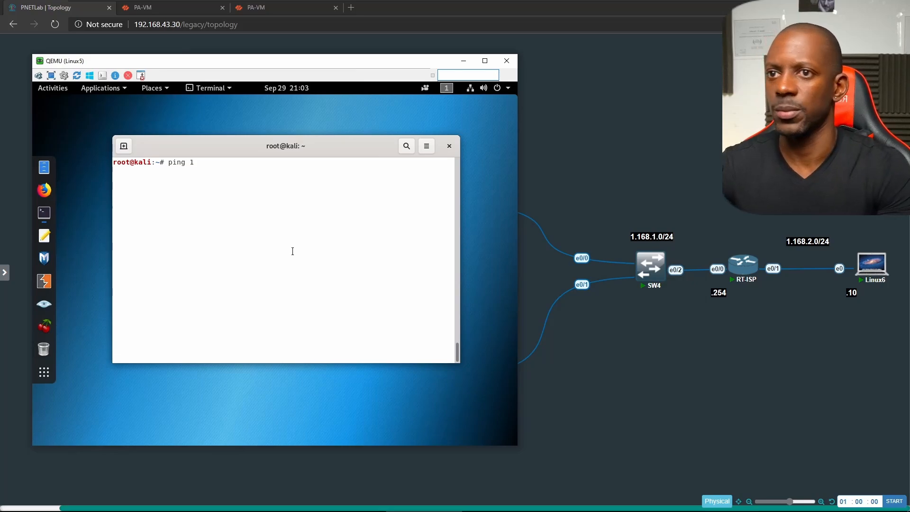
pyautogui.write('.168.1.2')
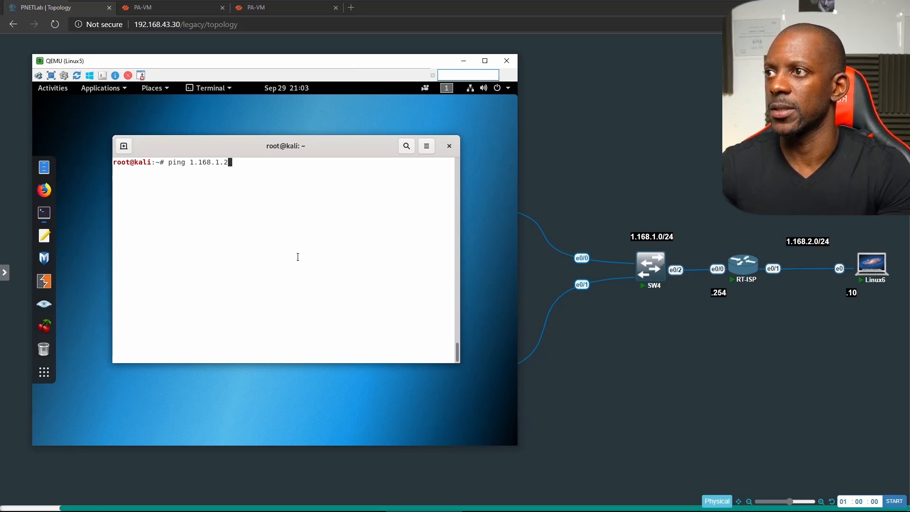
pyautogui.write('54')
pyautogui.press('Return')
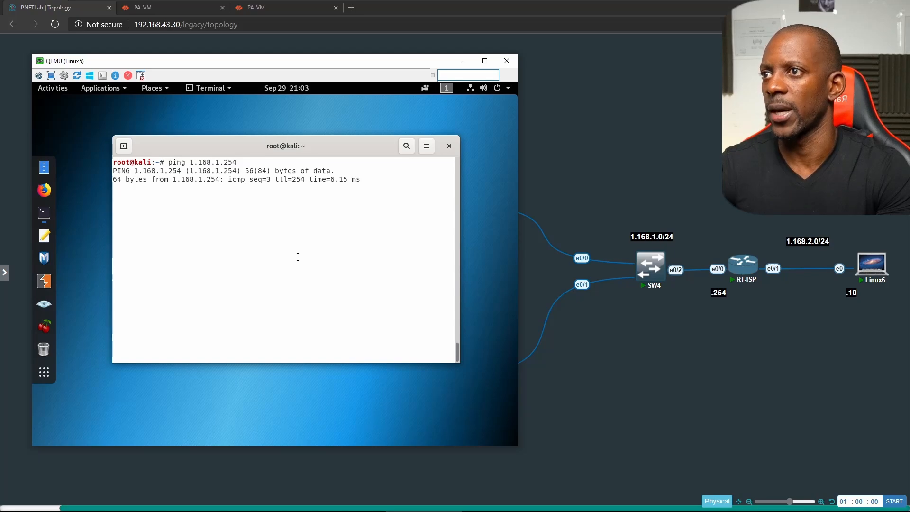
pyautogui.hotkey('ctrl', 'c')
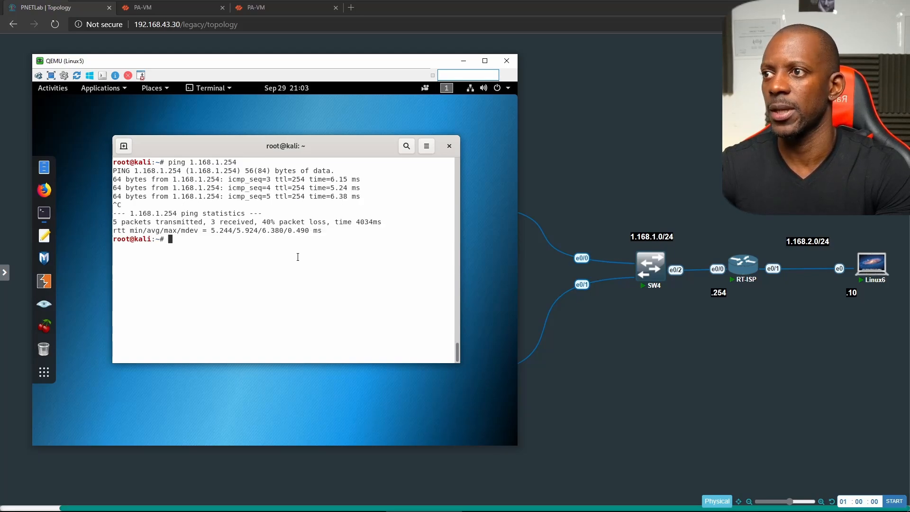
# - Start a continuous ping to Linux6 at 1.168.2.10 and return to the topology
pyautogui.write('ping 1.168.1.254')
pyautogui.press('Left')
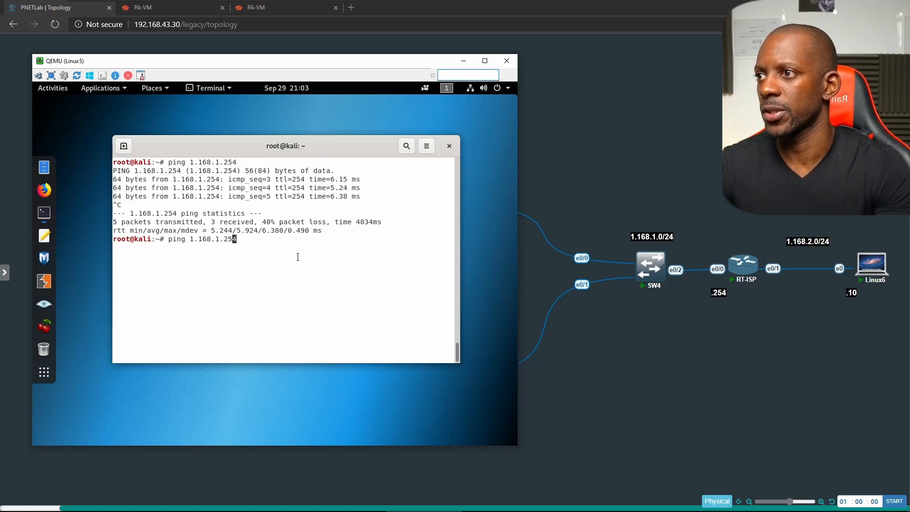
pyautogui.press('BackSpace')
pyautogui.press('BackSpace')
pyautogui.press('BackSpace')
pyautogui.press('BackSpace')
pyautogui.press('BackSpace')
pyautogui.write('2.10')
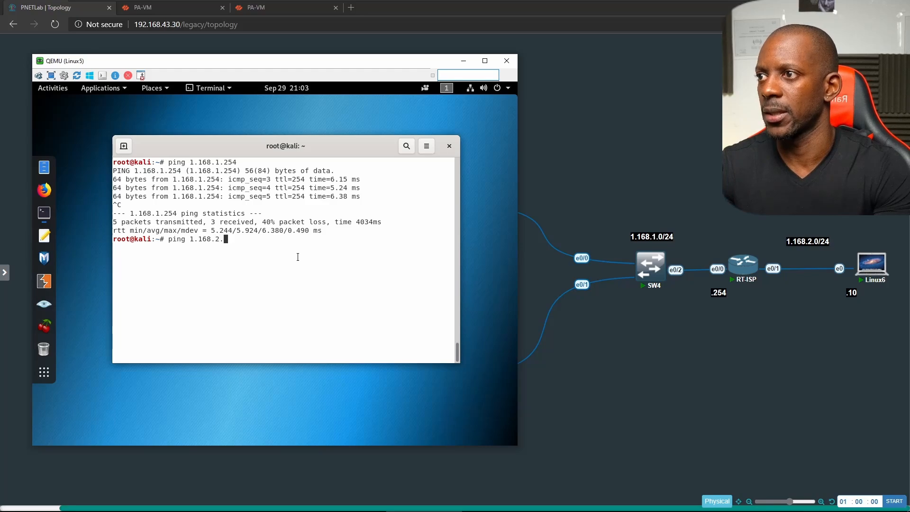
pyautogui.press('Return')
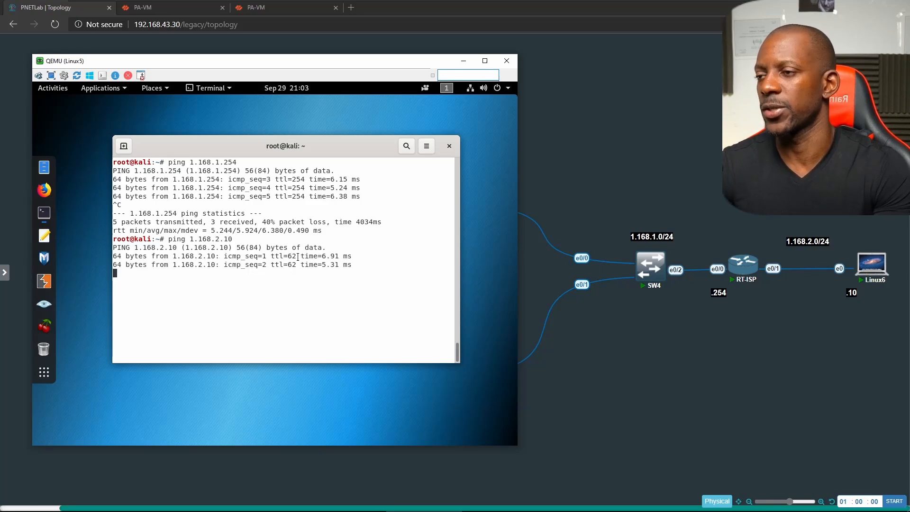
pyautogui.click(665, 146)
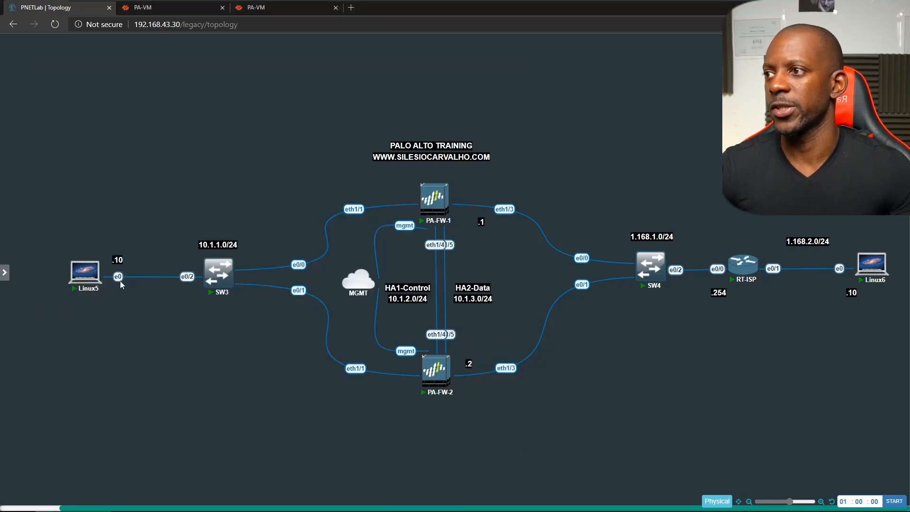
pyautogui.moveTo(98, 272)
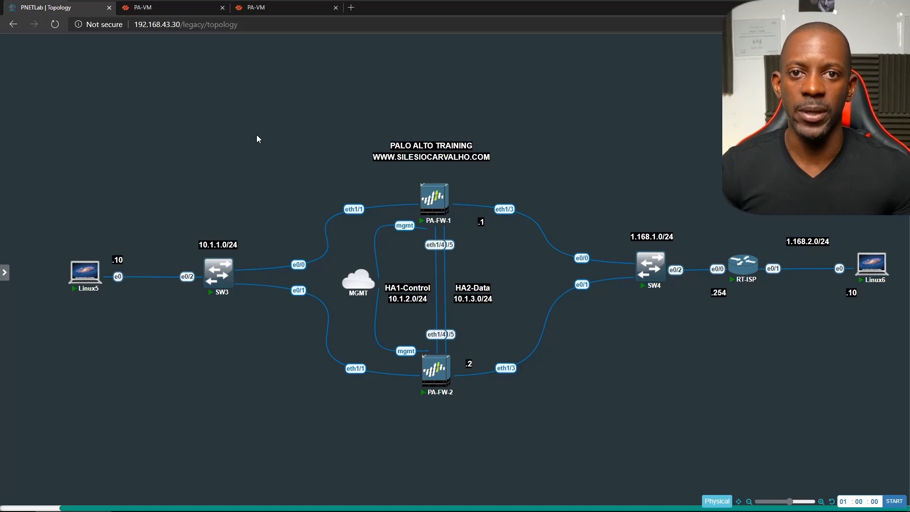
pyautogui.moveTo(449, 205)
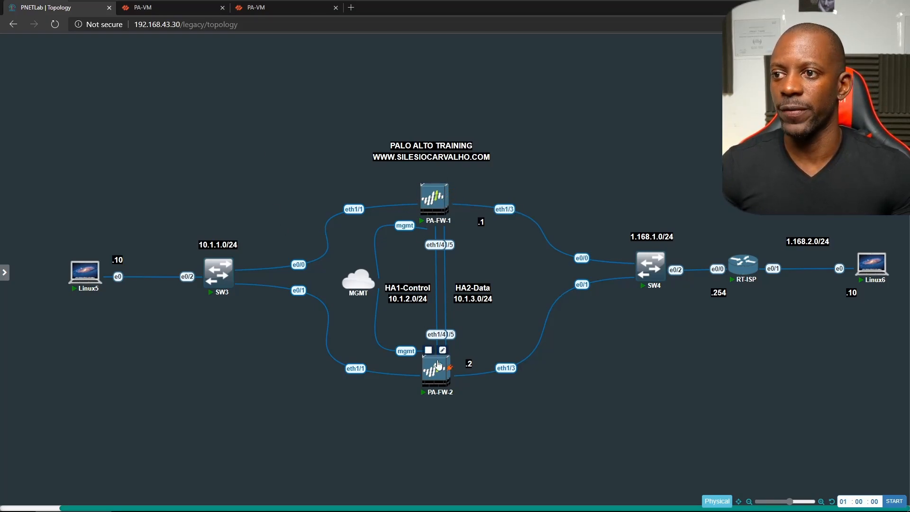
pyautogui.moveTo(437, 377)
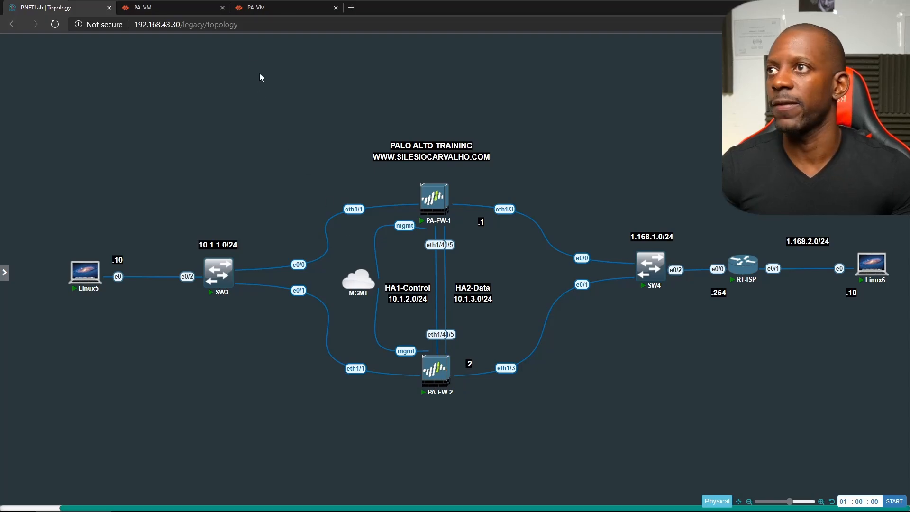
# - Commit the pending HA changes on 192.168.43.165, then view PA-FW1's dashboard
pyautogui.click(268, 8)
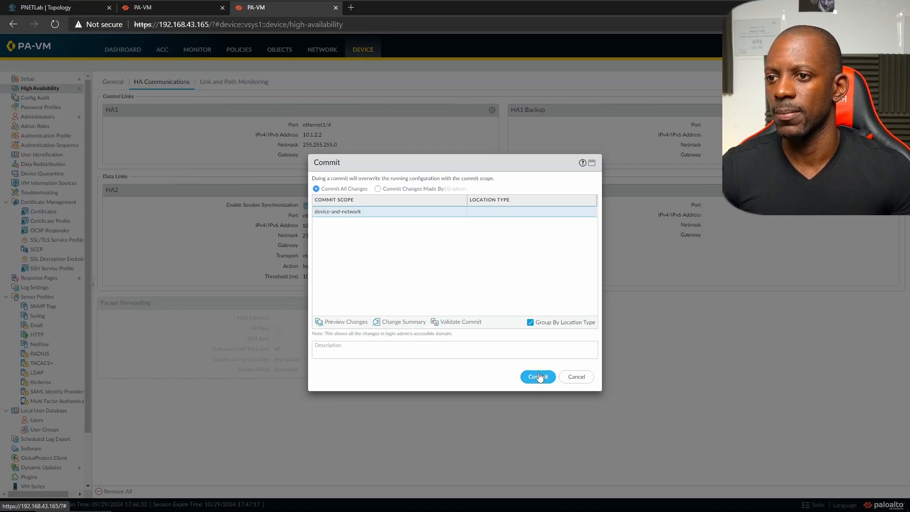
pyautogui.click(538, 376)
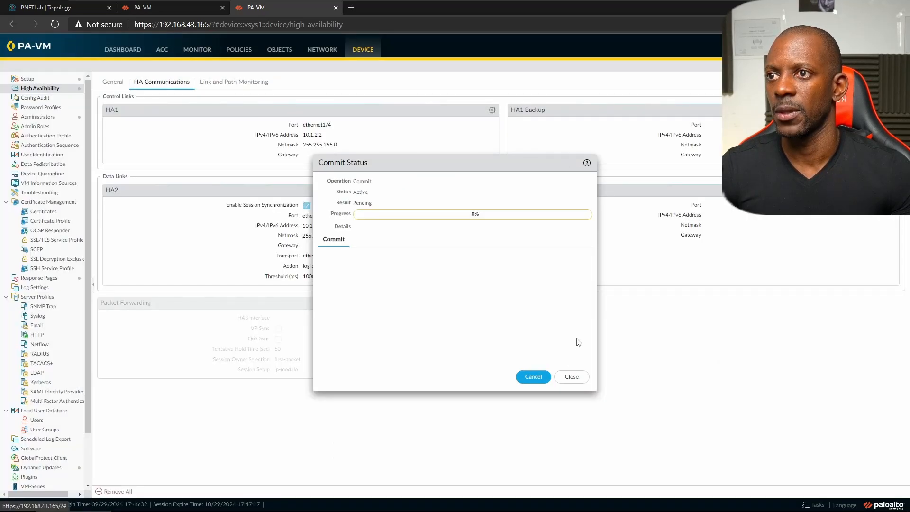
pyautogui.click(166, 9)
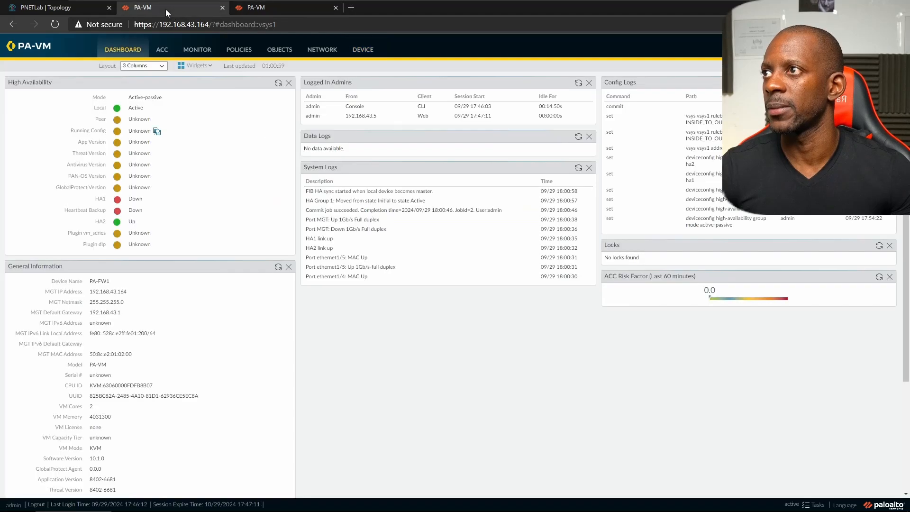
# - Refresh FW1's HA status, review its Traffic log of allowed pings, and return to .165
pyautogui.click(278, 83)
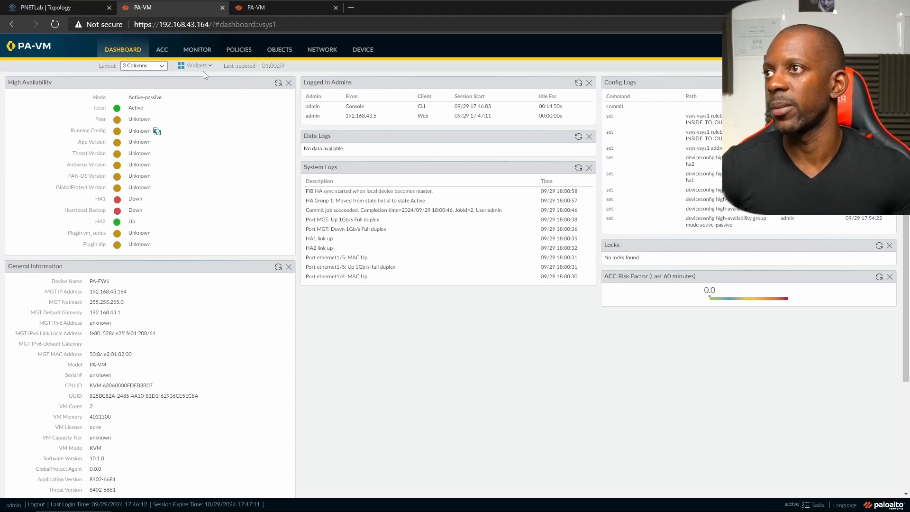
pyautogui.click(198, 49)
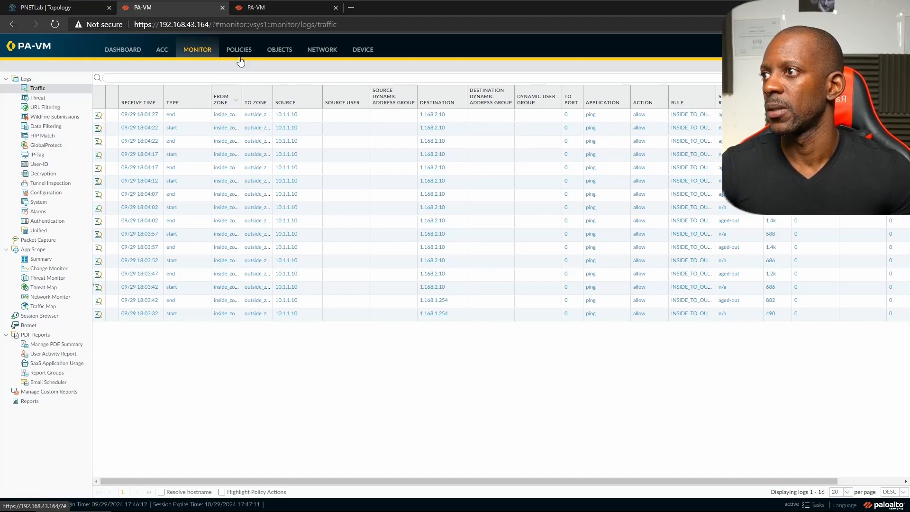
pyautogui.click(274, 8)
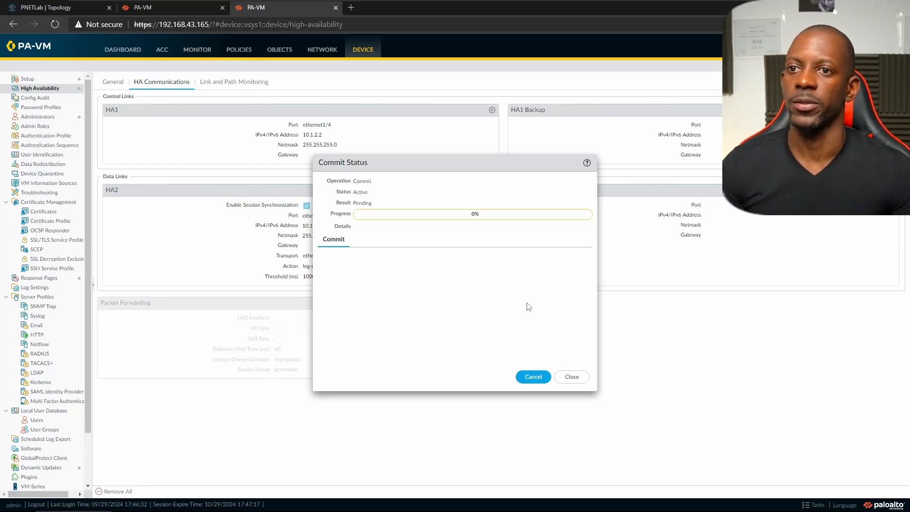
# - Close the commit status and add the System > High Availability widget to PA-FW2's dashboard
pyautogui.click(571, 377)
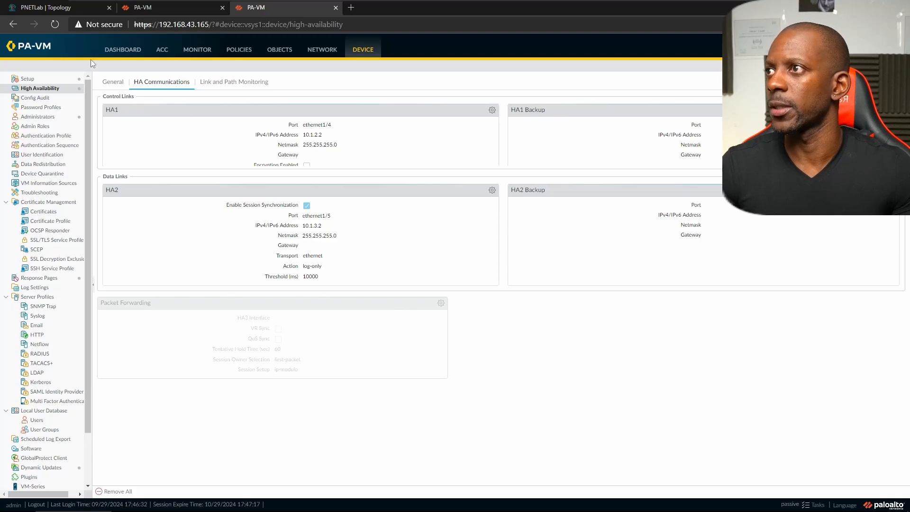
pyautogui.click(121, 51)
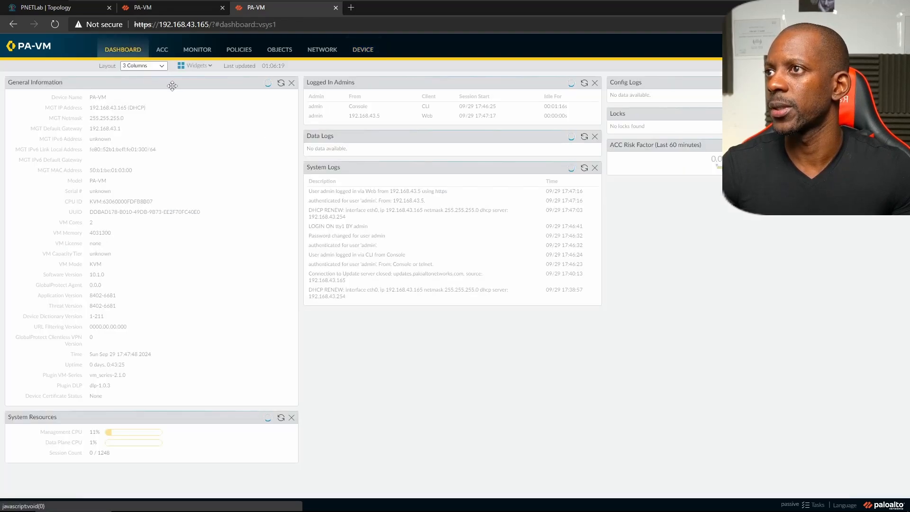
pyautogui.click(195, 66)
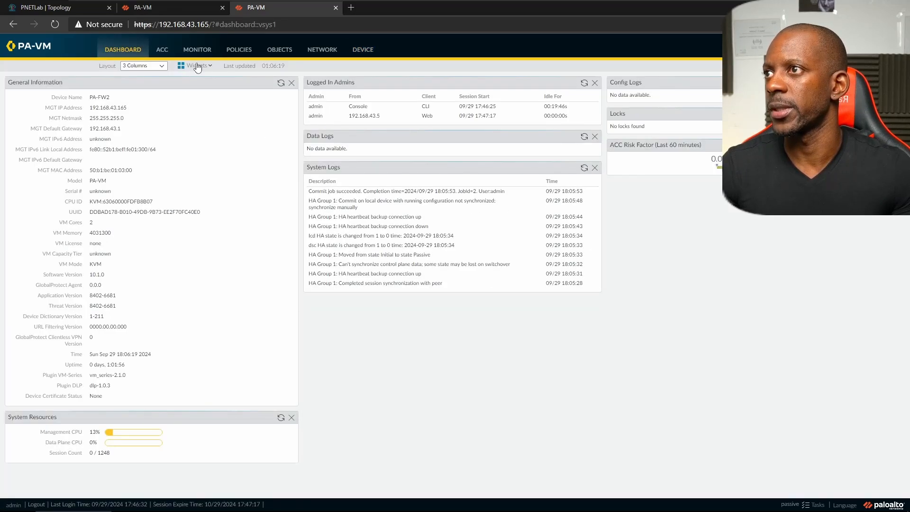
pyautogui.moveTo(204, 89)
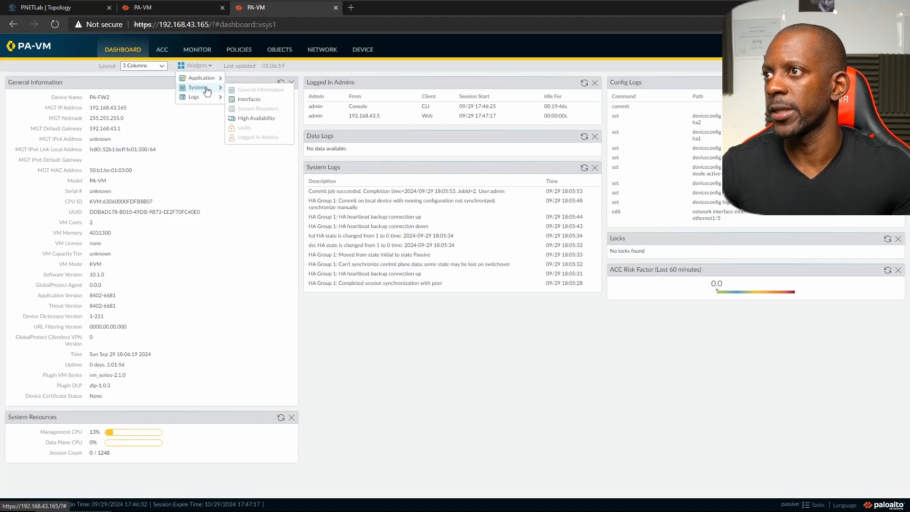
pyautogui.click(244, 118)
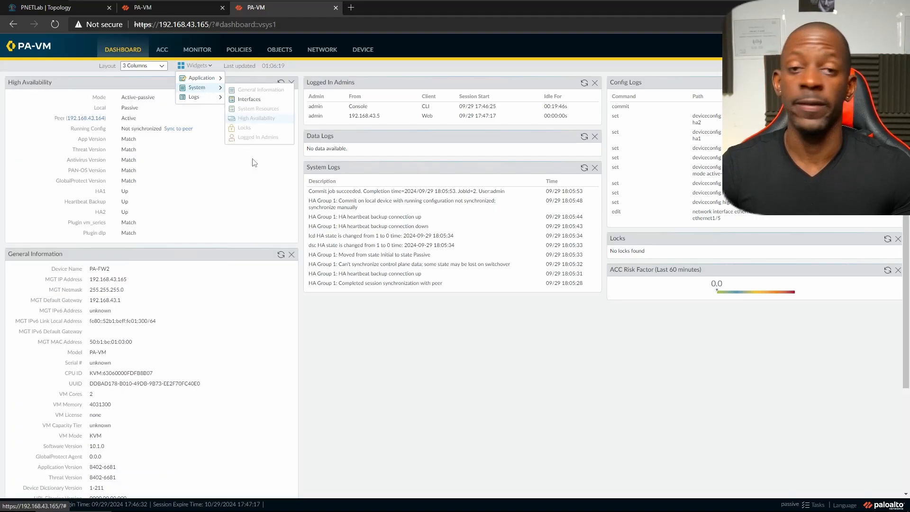
pyautogui.click(290, 192)
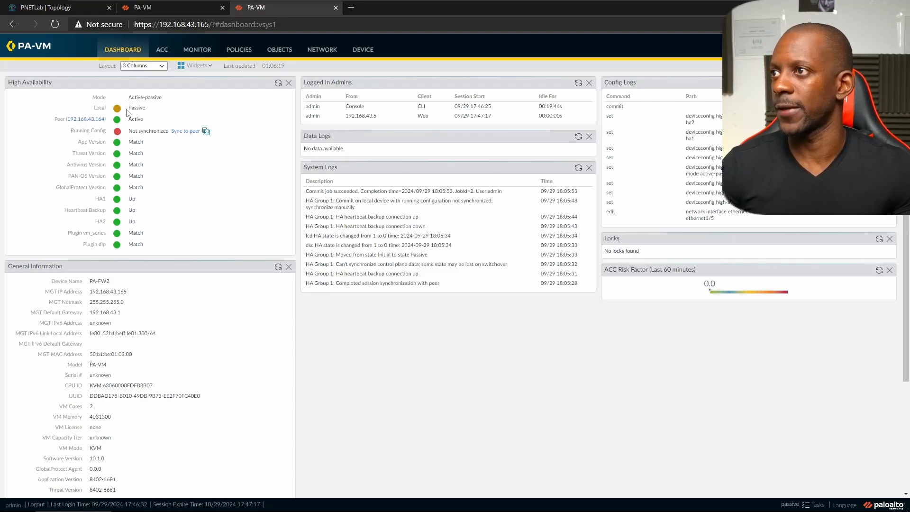
# - Glance at the security rules and FW2's dashboard, then open FW1's dashboard showing unsynchronized config
pyautogui.moveTo(127, 114)
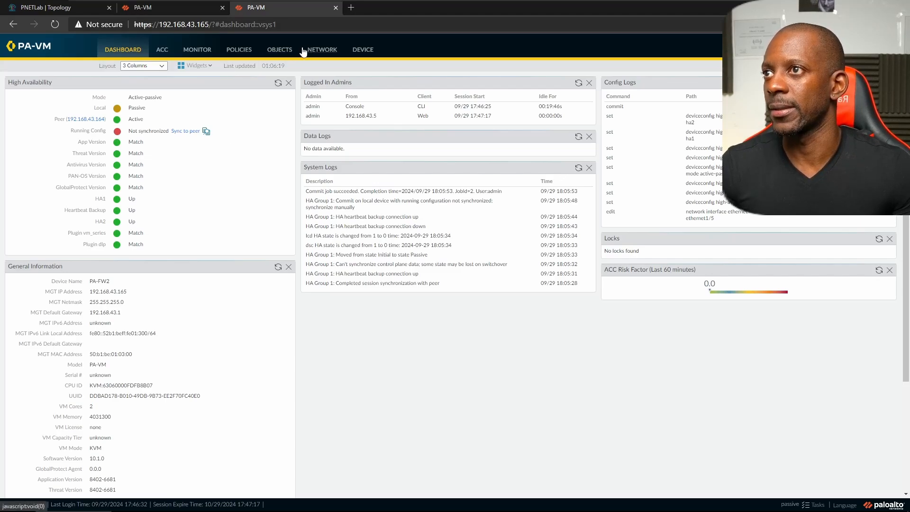
pyautogui.click(246, 53)
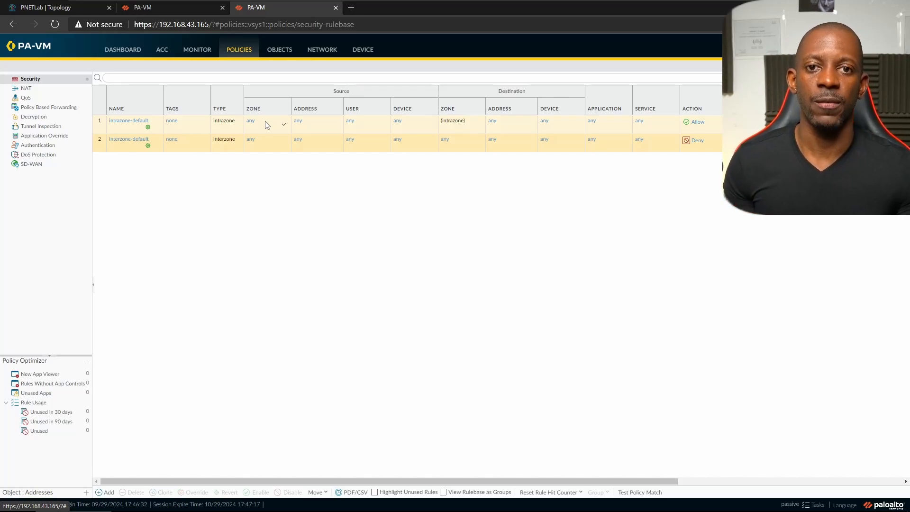
pyautogui.click(124, 48)
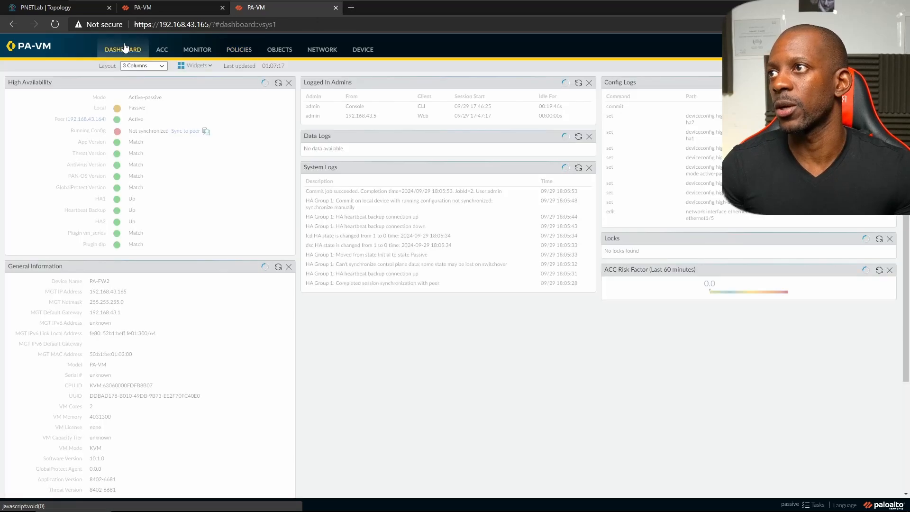
pyautogui.click(172, 8)
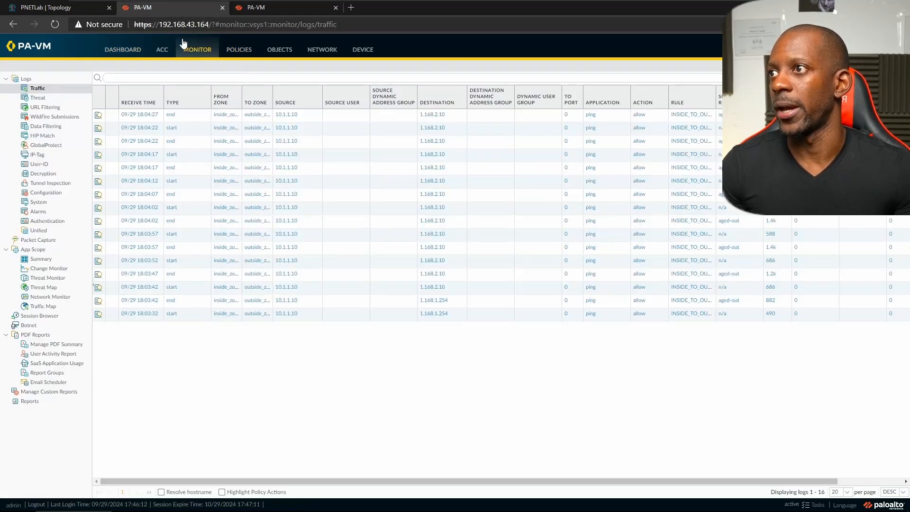
pyautogui.click(135, 51)
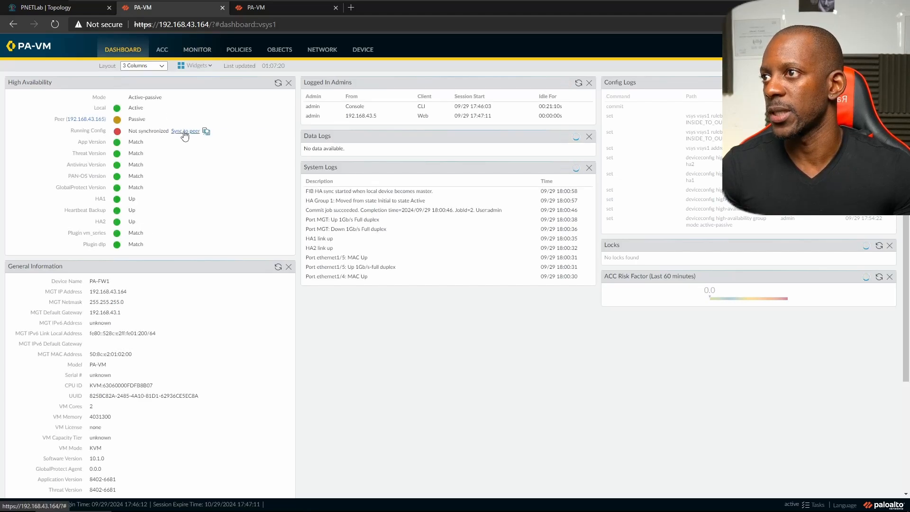
# - Sync FW1's config to the peer, then verify FW2 is Synchronized with the INSIDE_TO_OUTSIDE_POLICY rule
pyautogui.click(184, 131)
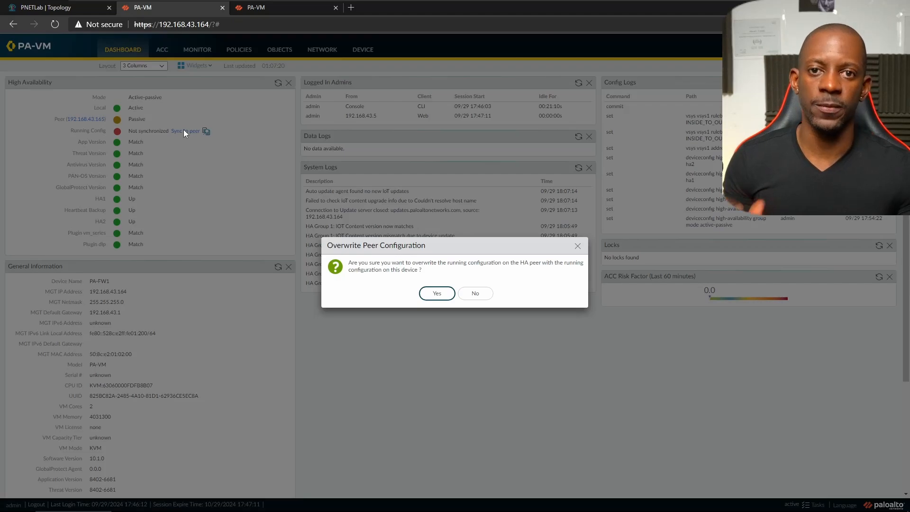
pyautogui.click(435, 294)
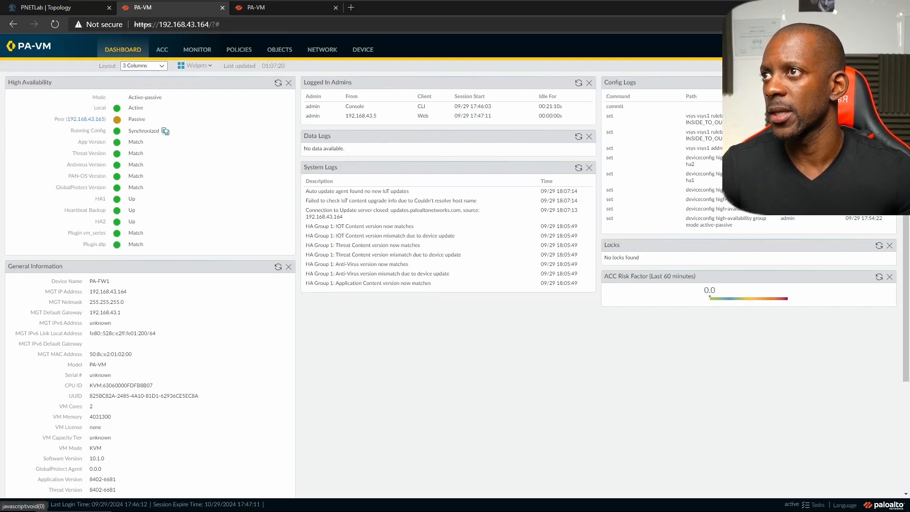
pyautogui.click(273, 8)
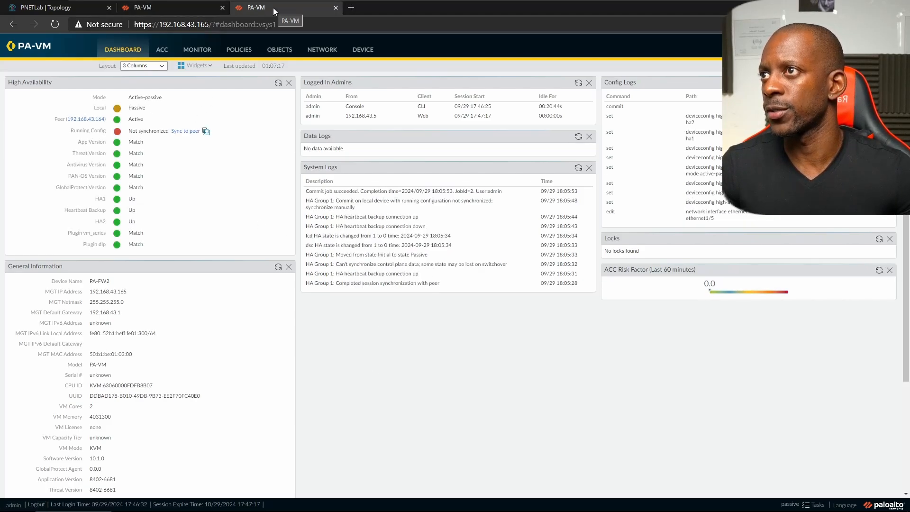
pyautogui.click(278, 83)
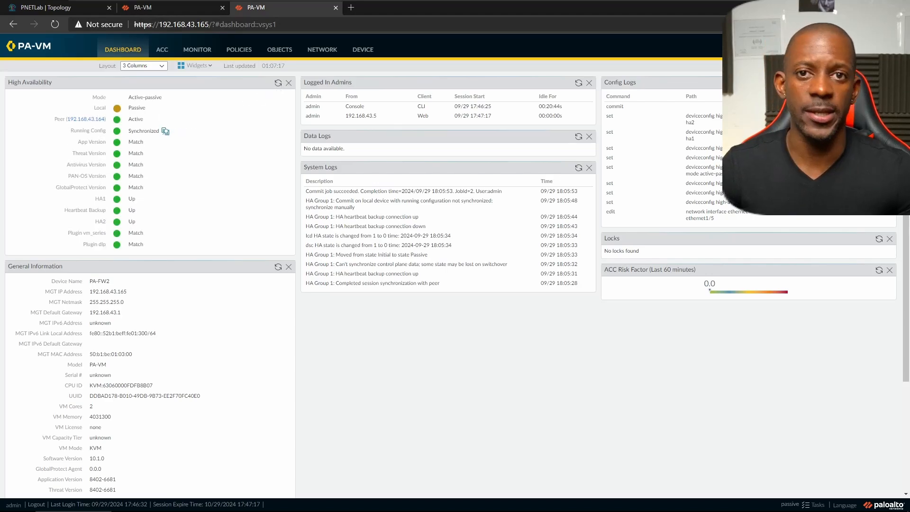
pyautogui.click(234, 55)
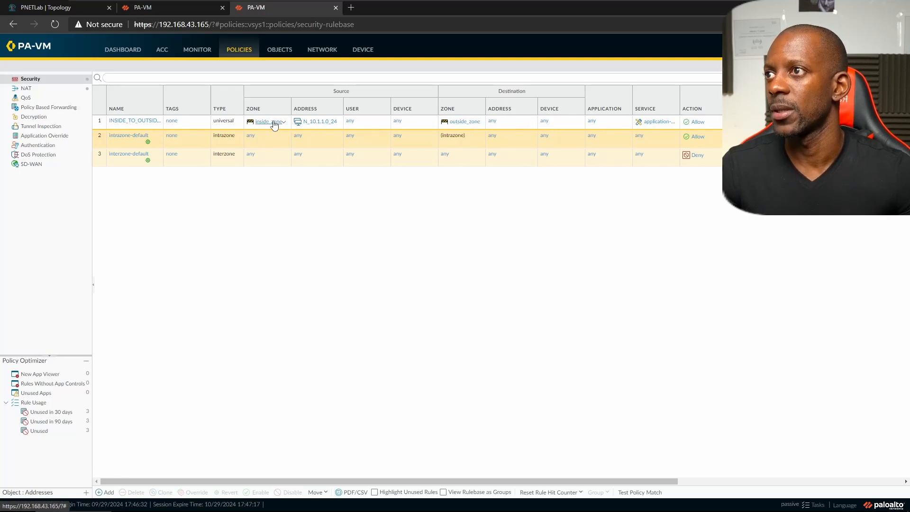
# - Move the Kali client window aside and return to FW1's dashboard tab
pyautogui.hotkey('alt', 'Tab')
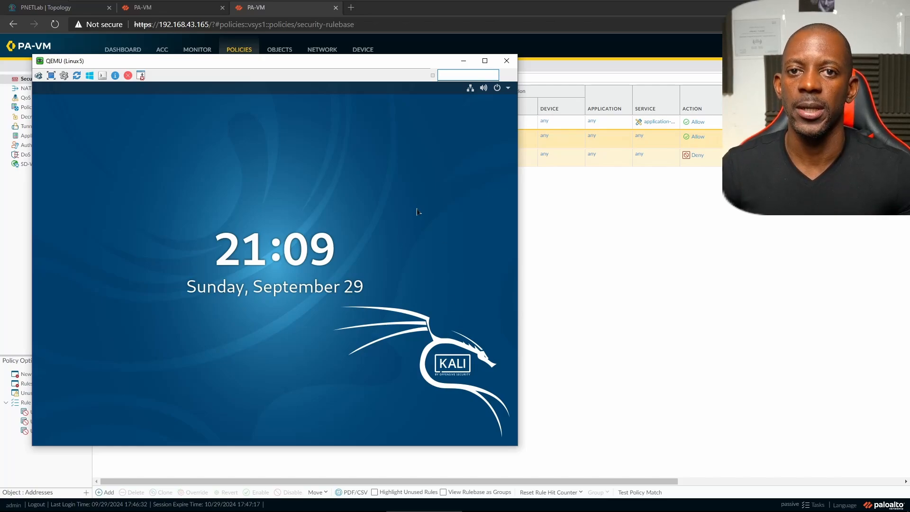
pyautogui.moveTo(352, 56); pyautogui.dragTo(584, 67)
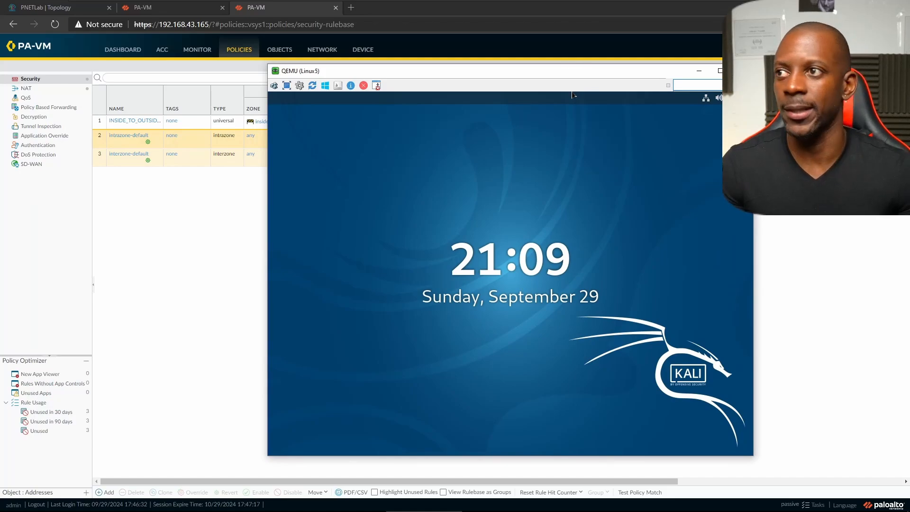
pyautogui.click(207, 223)
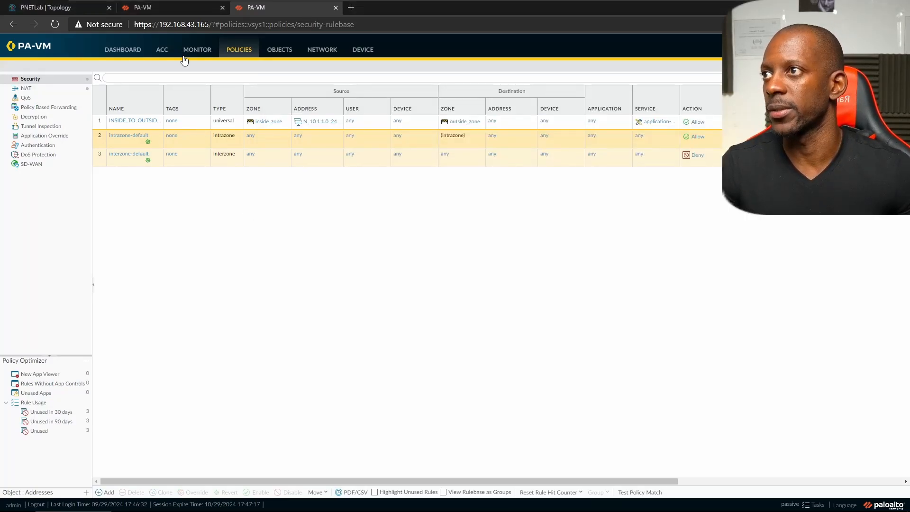
pyautogui.click(175, 6)
pyautogui.click(55, 10)
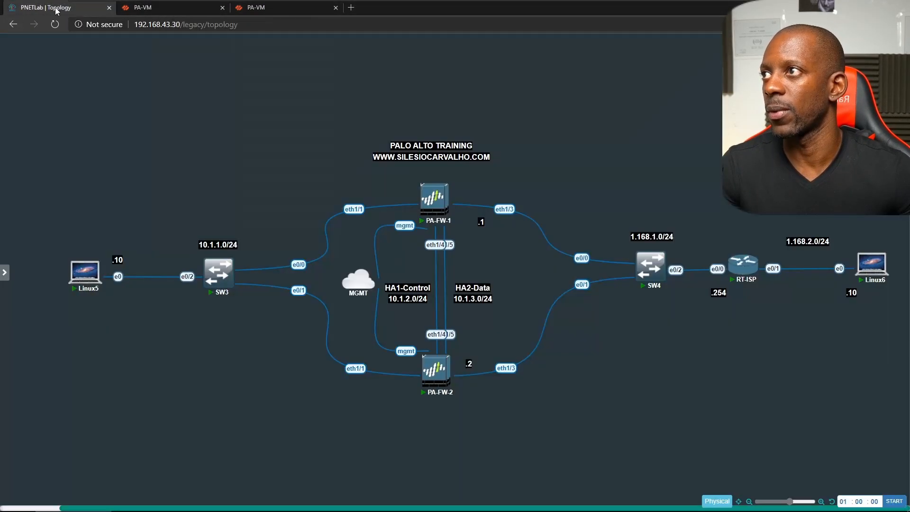
pyautogui.click(199, 14)
# - Unlock Kali with the account password, confirm its ping still replies, then open FW1's HA settings
pyautogui.hotkey('alt', 'Tab')
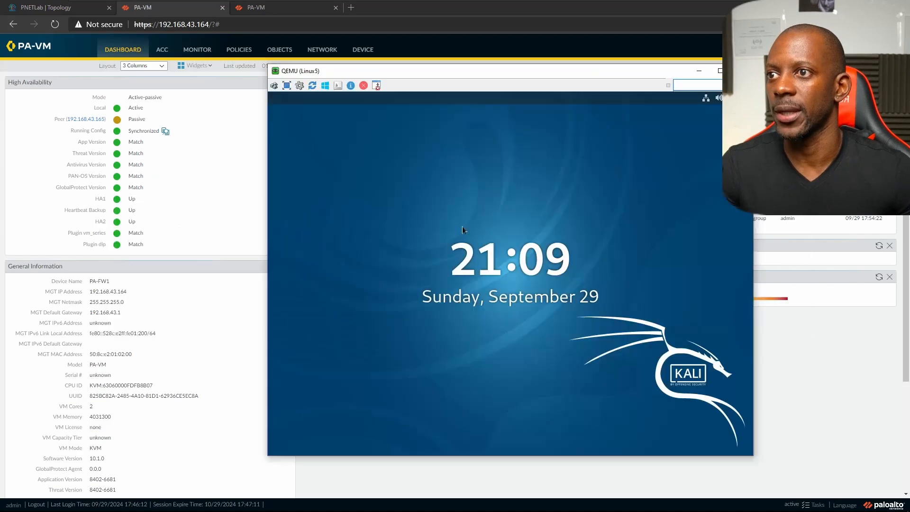
pyautogui.press('Return')
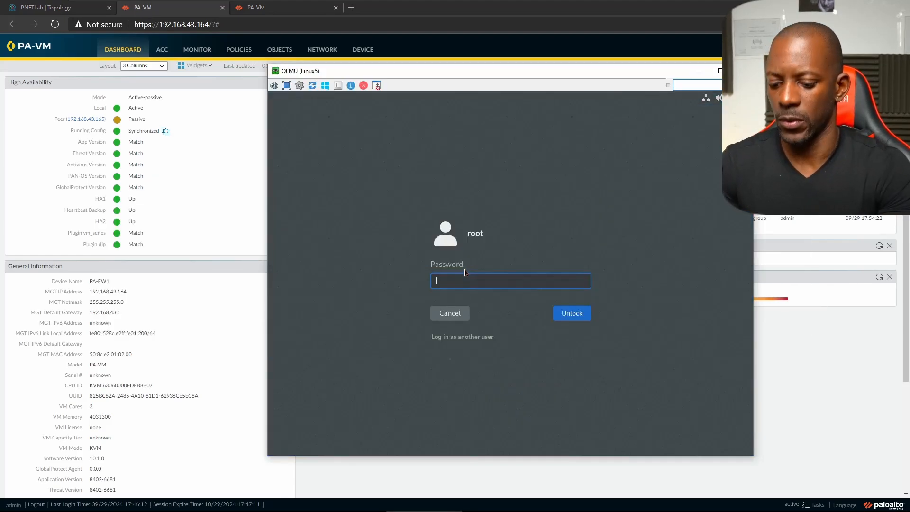
pyautogui.write('toor')
pyautogui.press('Return')
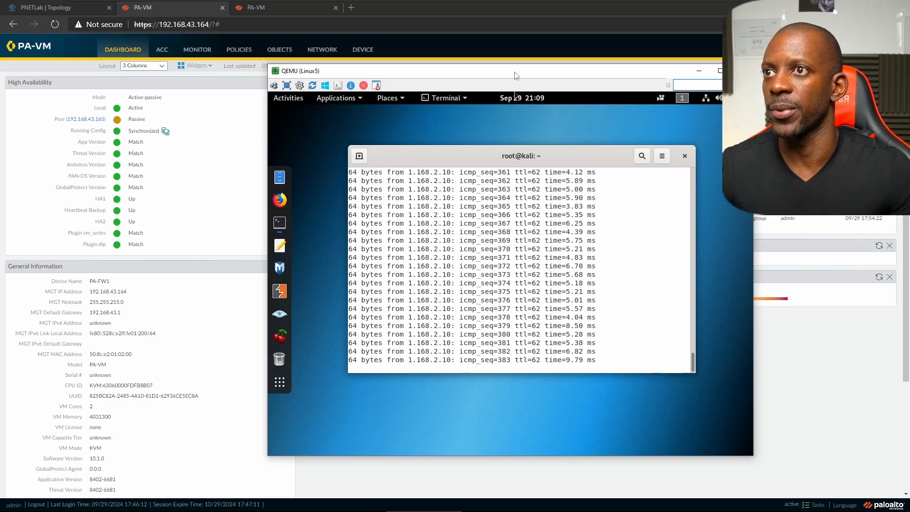
pyautogui.moveTo(516, 73); pyautogui.dragTo(365, 96)
pyautogui.click(682, 356)
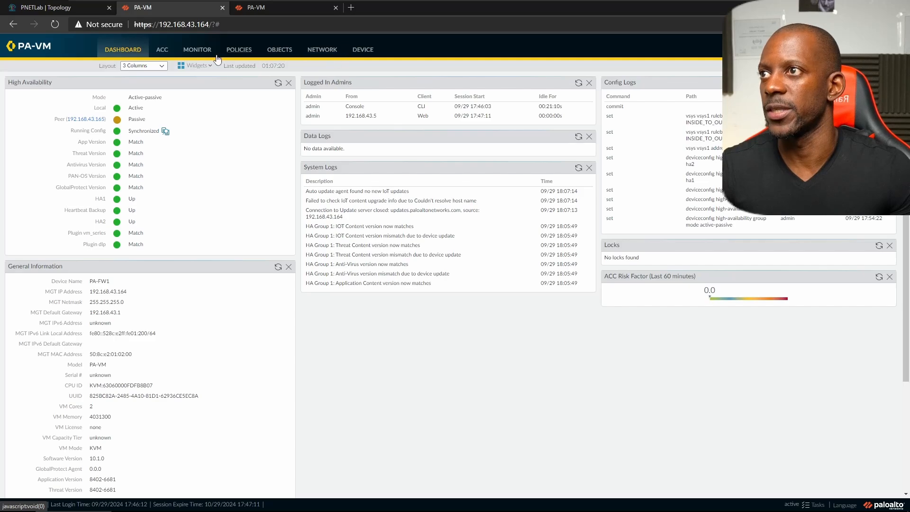
pyautogui.click(363, 50)
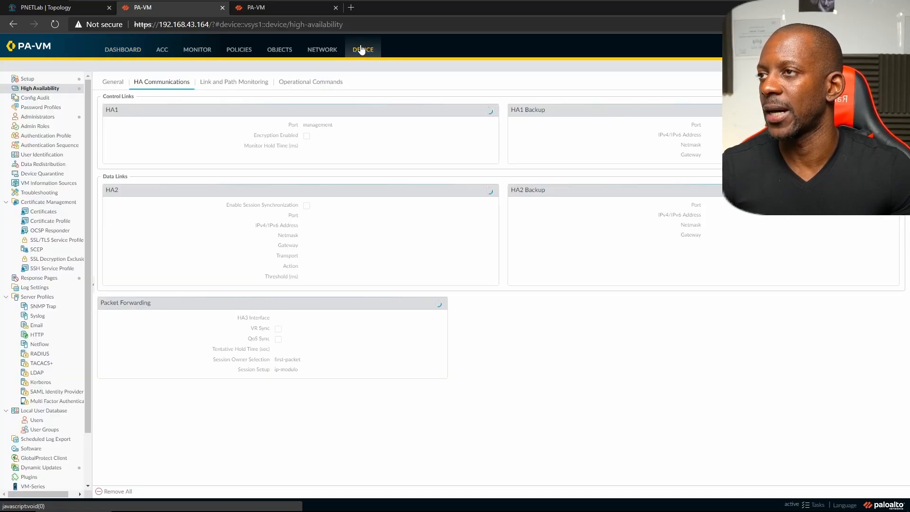
# - Reboot FW1 from Device > Setup > Operations while keeping the Kali ping window in view
pyautogui.click(27, 79)
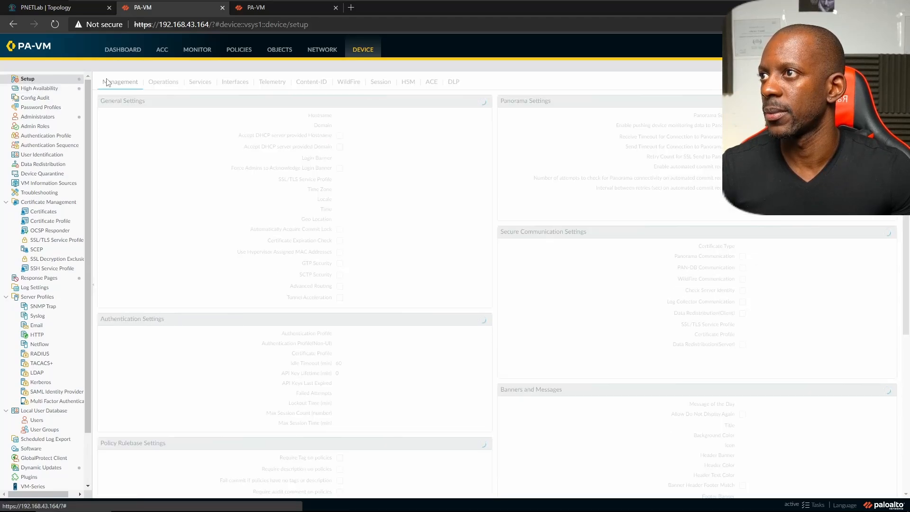
pyautogui.click(170, 83)
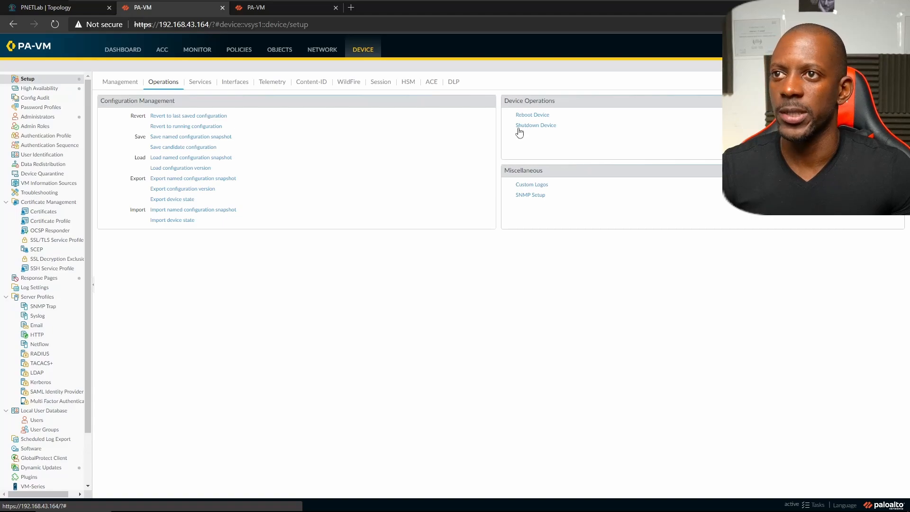
pyautogui.click(529, 116)
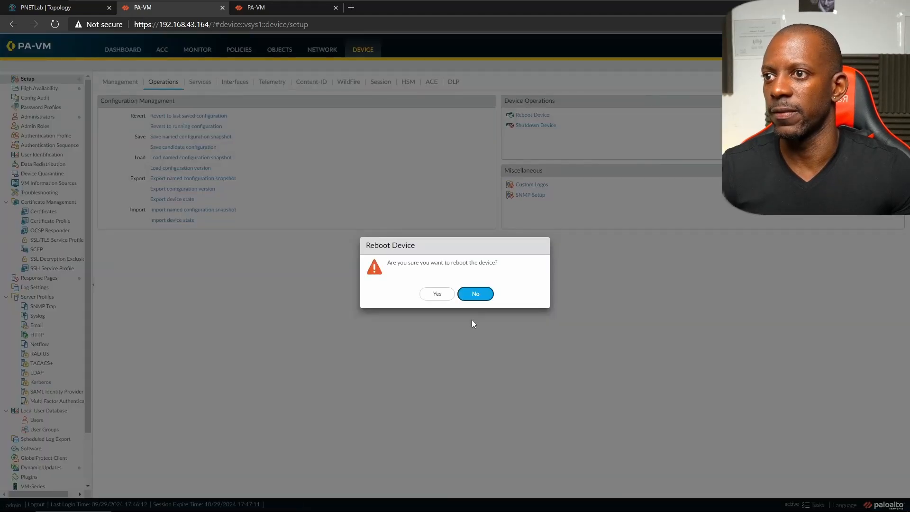
pyautogui.hotkey('alt', 'Tab')
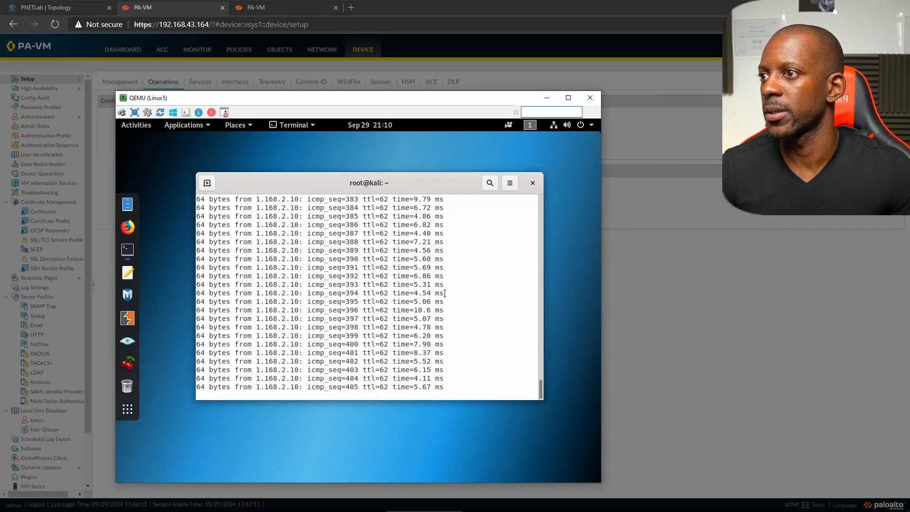
pyautogui.hotkey('alt', 'Tab')
pyautogui.click(436, 294)
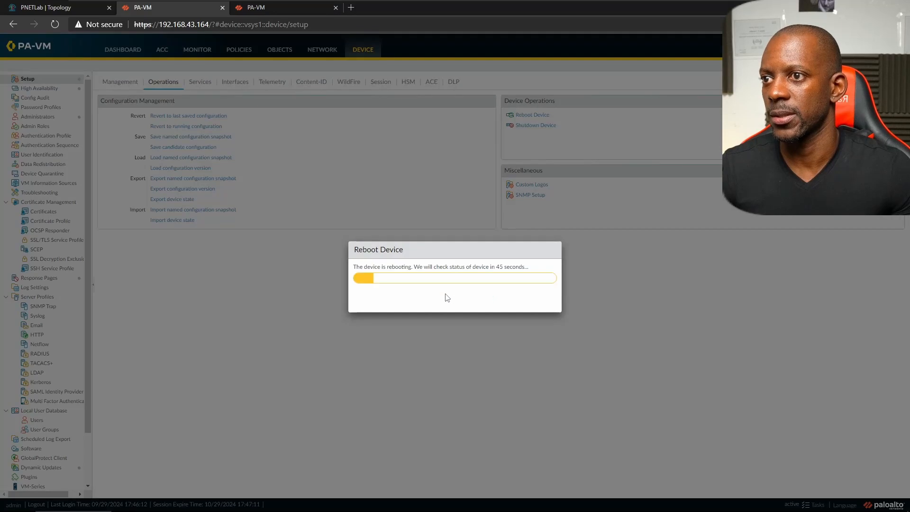
pyautogui.hotkey('alt', 'Tab')
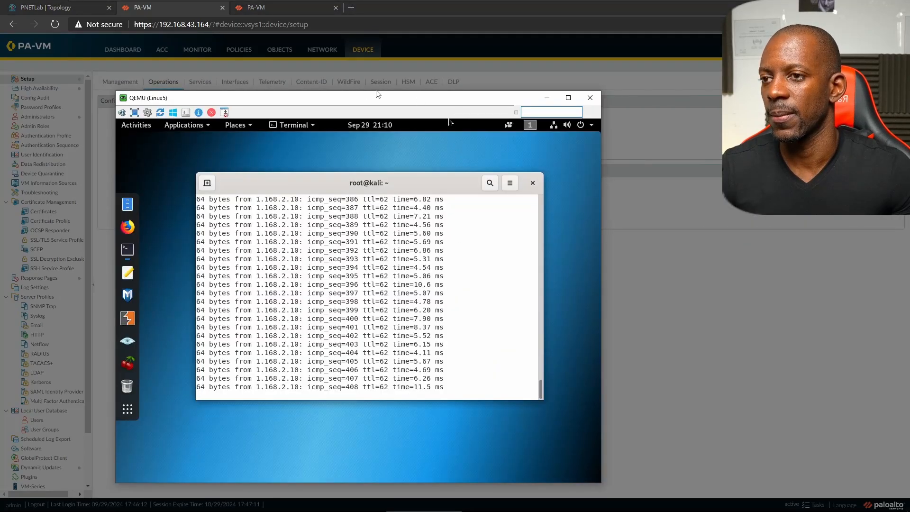
pyautogui.moveTo(362, 105); pyautogui.dragTo(684, 88)
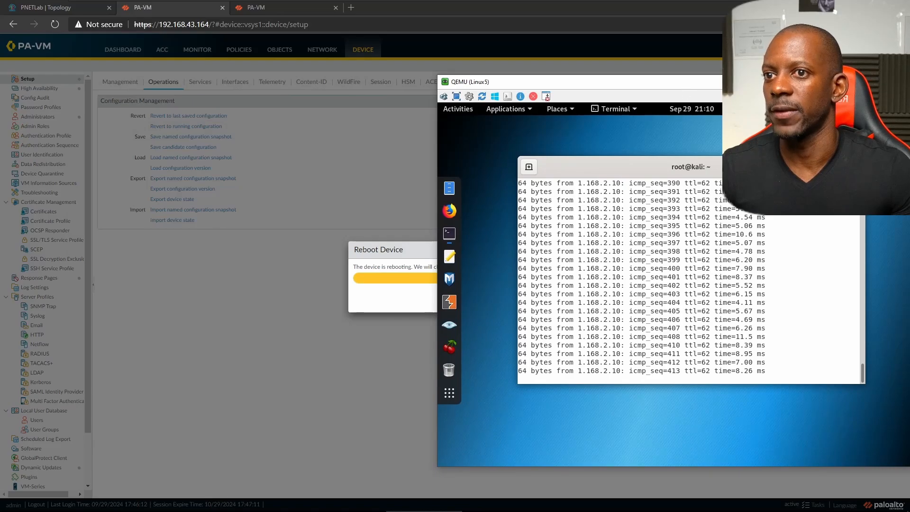
# - Open FW2's dashboard and watch the Kali ping to 1.168.2.10 keep replying
pyautogui.click(273, 10)
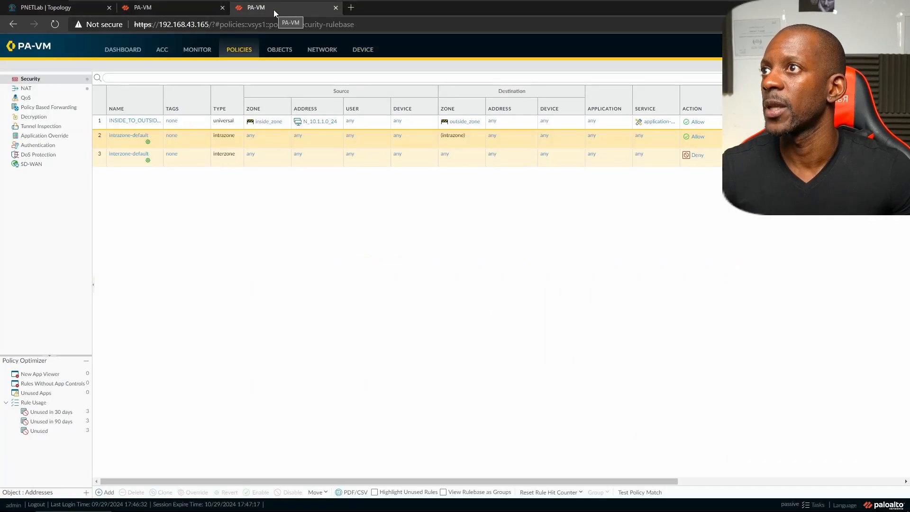
pyautogui.click(121, 51)
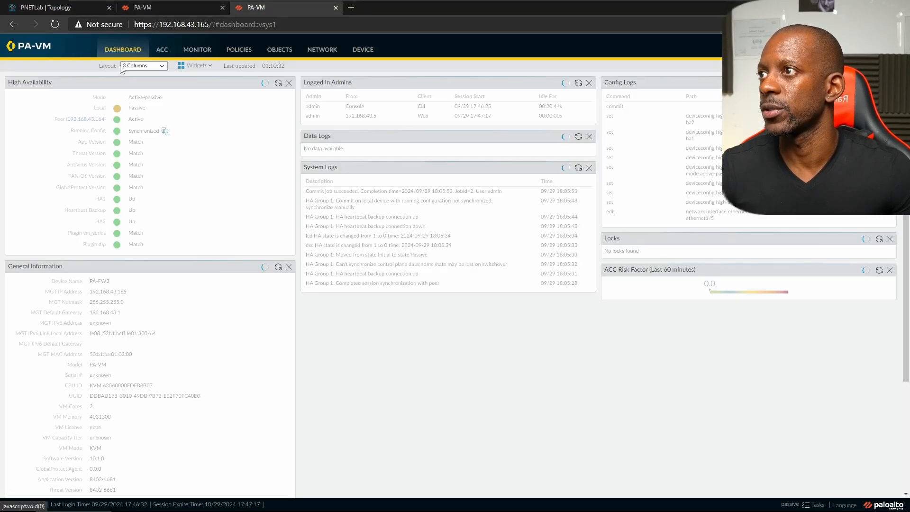
pyautogui.hotkey('alt', 'Tab')
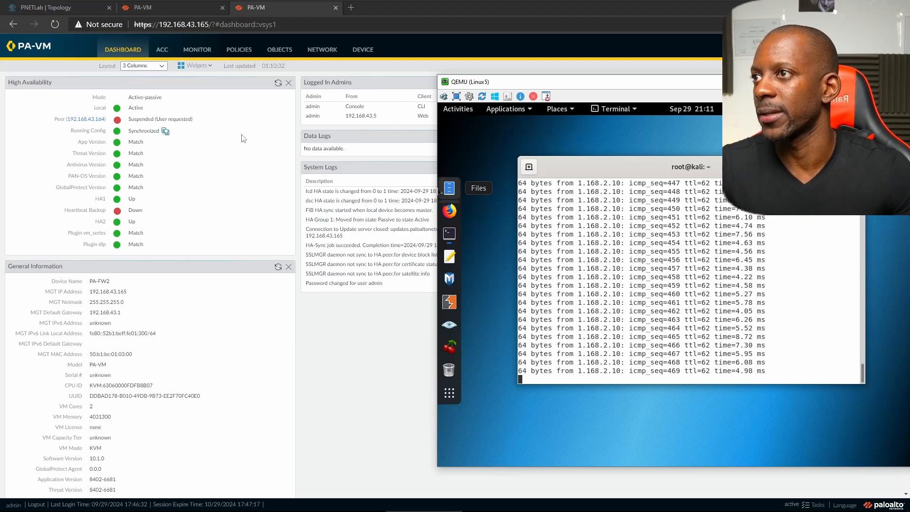
# - Refresh the HA status and check FW1 is Active with peer 192.168.43.165 Passive and config synchronized
pyautogui.click(278, 82)
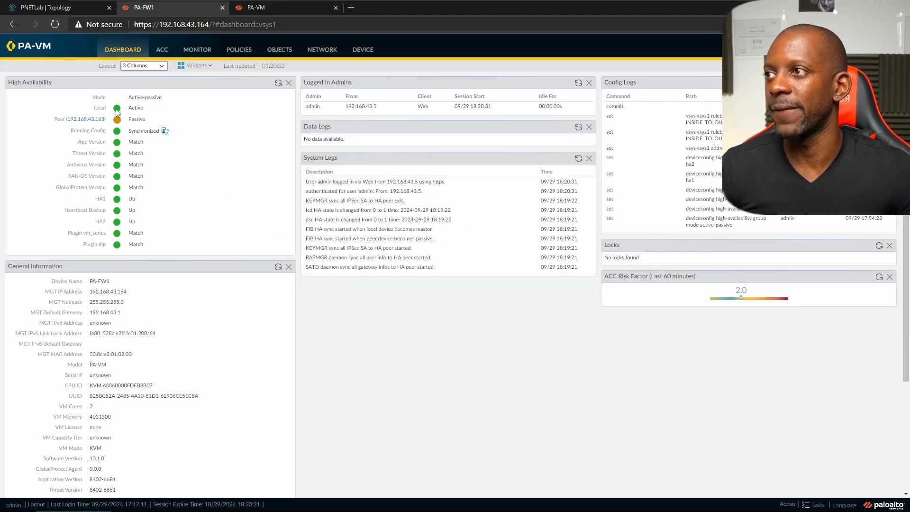
pyautogui.moveTo(165, 132)
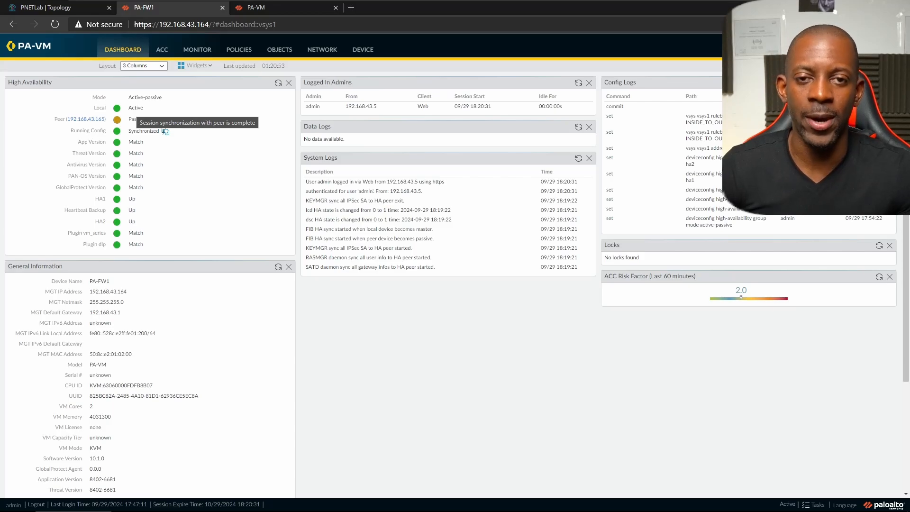